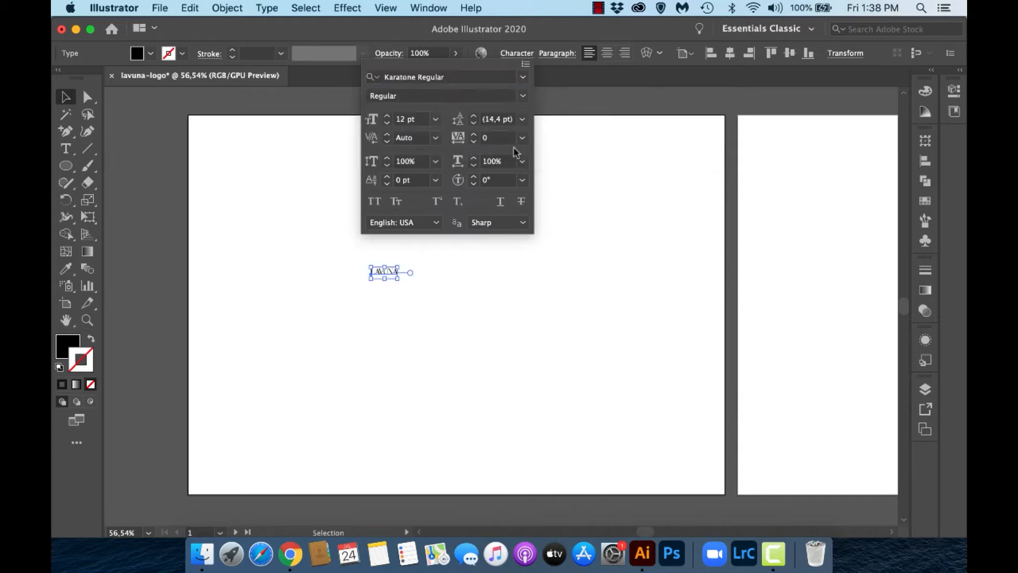
# Step: Enlarge the LAVUNA text to roughly half the artboard's width and centre it horizontally on the artboard
pyautogui.click(512, 423)
pyautogui.click(400, 267)
pyautogui.click(393, 277)
pyautogui.moveTo(401, 267); pyautogui.dragTo(622, 184)
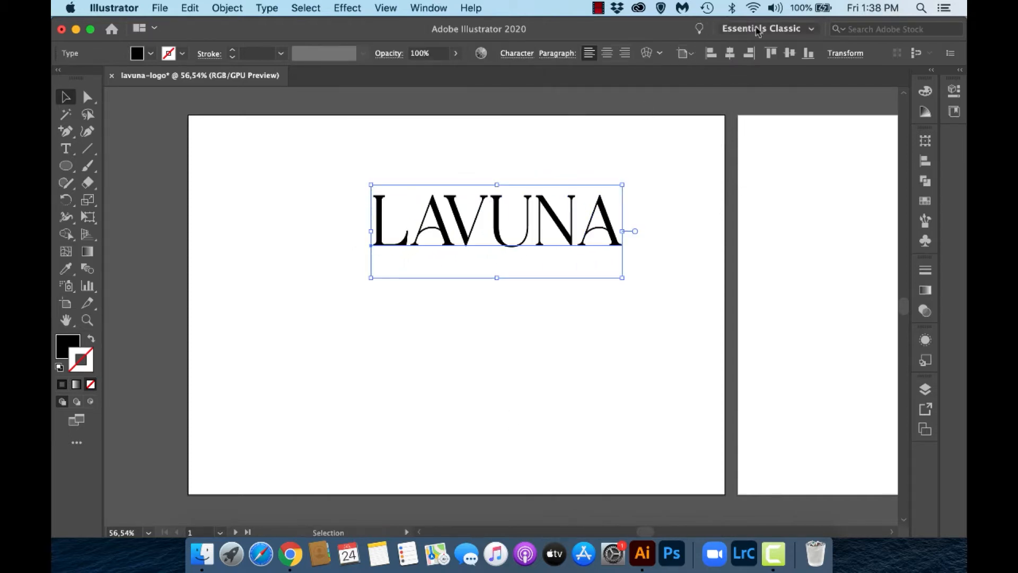
pyautogui.click(730, 53)
pyautogui.click(627, 274)
# Step: Add the text "photography" as a separate line below the LAVUNA wordmark
pyautogui.click(66, 149)
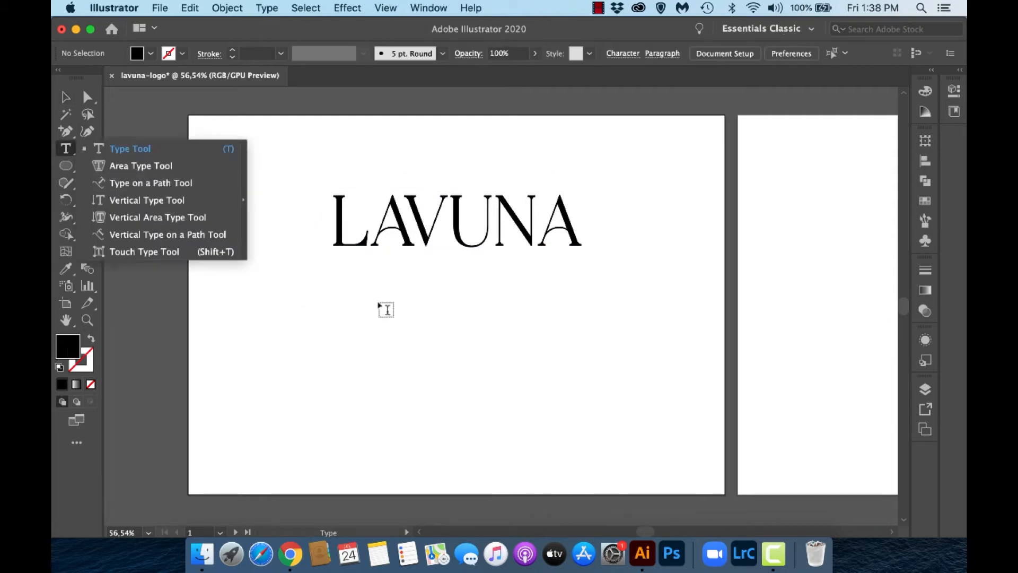
pyautogui.click(429, 306)
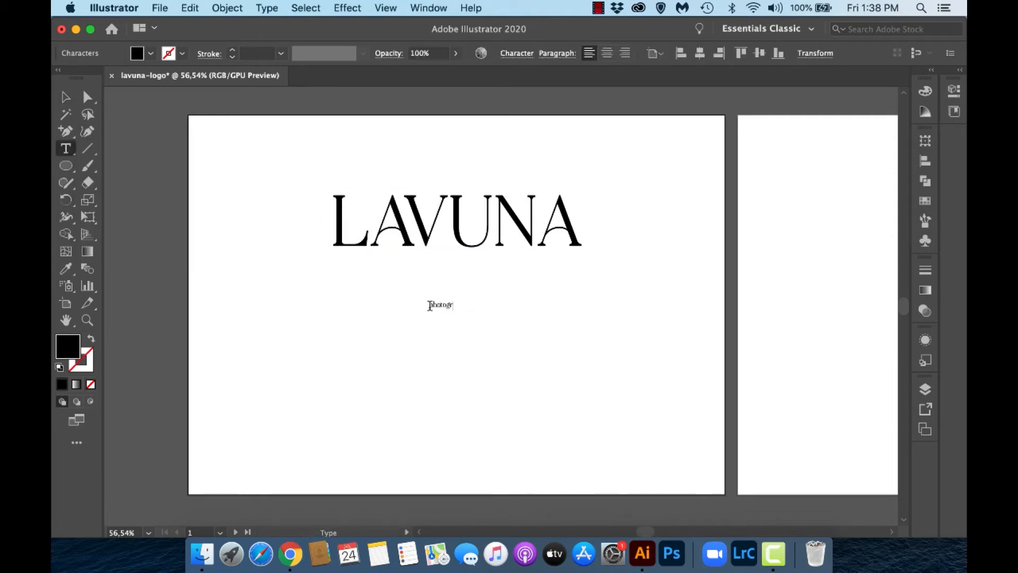
pyautogui.click(64, 98)
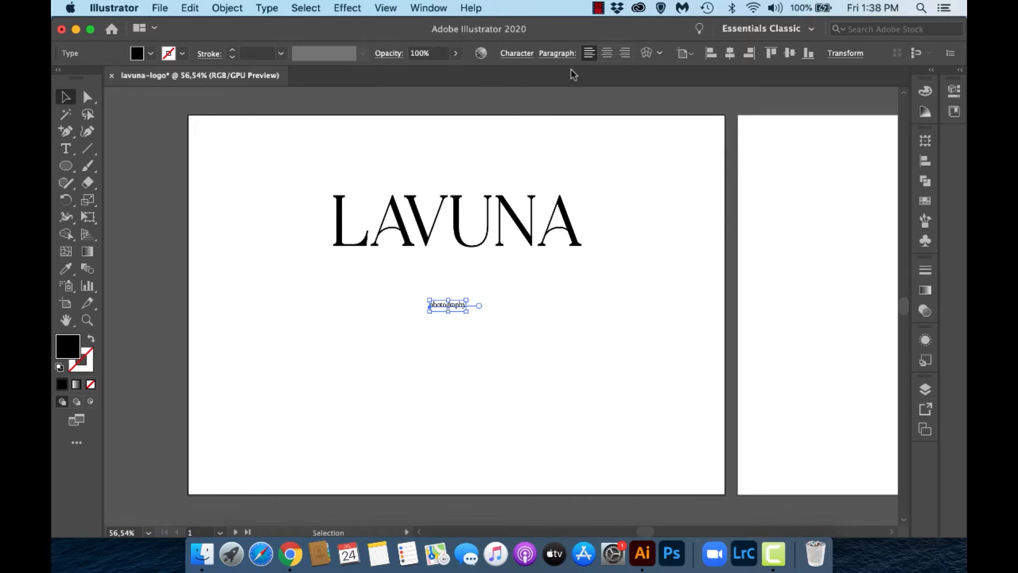
# Step: Change the font of the "photography" text to Cochocib Script Latin Pro
pyautogui.click(517, 53)
pyautogui.write('co')
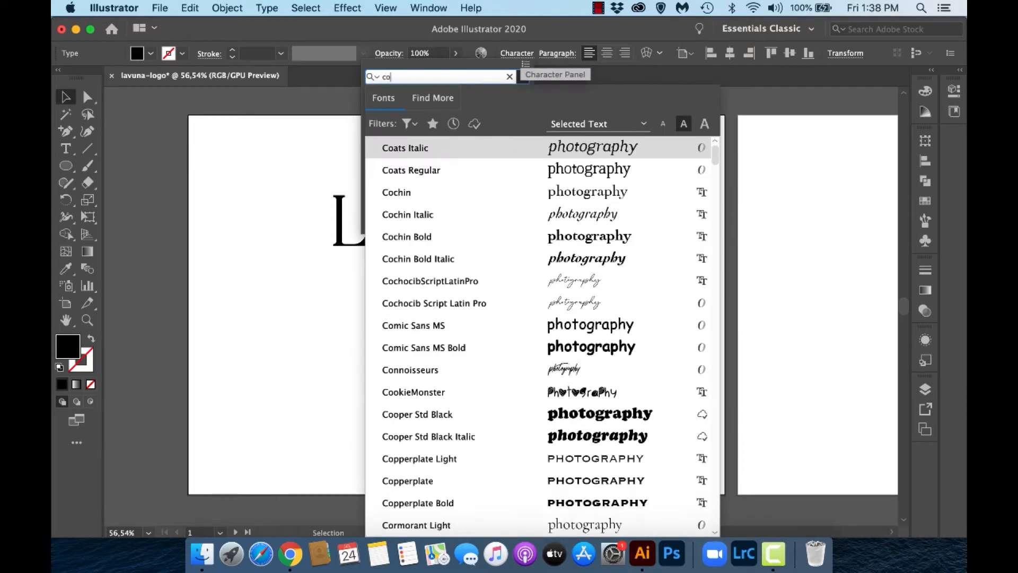
pyautogui.click(477, 236)
pyautogui.scroll(-3, 478, 236)
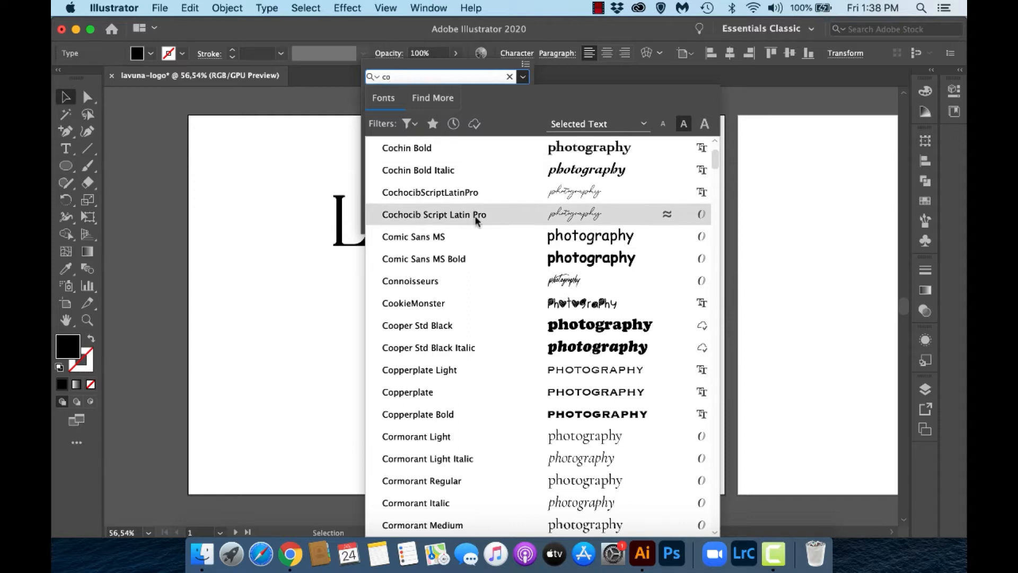
pyautogui.click(475, 215)
pyautogui.click(462, 340)
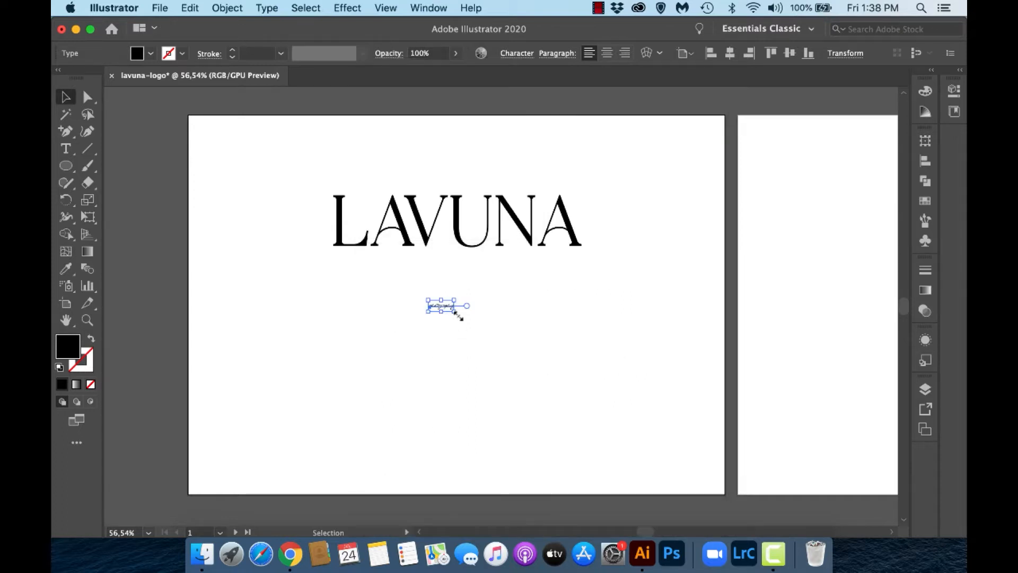
# Step: Enlarge the "photography" text to about half the wordmark's width and move LAVUNA down closer above it
pyautogui.moveTo(455, 300); pyautogui.dragTo(553, 190)
pyautogui.moveTo(555, 191); pyautogui.dragTo(566, 239)
pyautogui.click(673, 143)
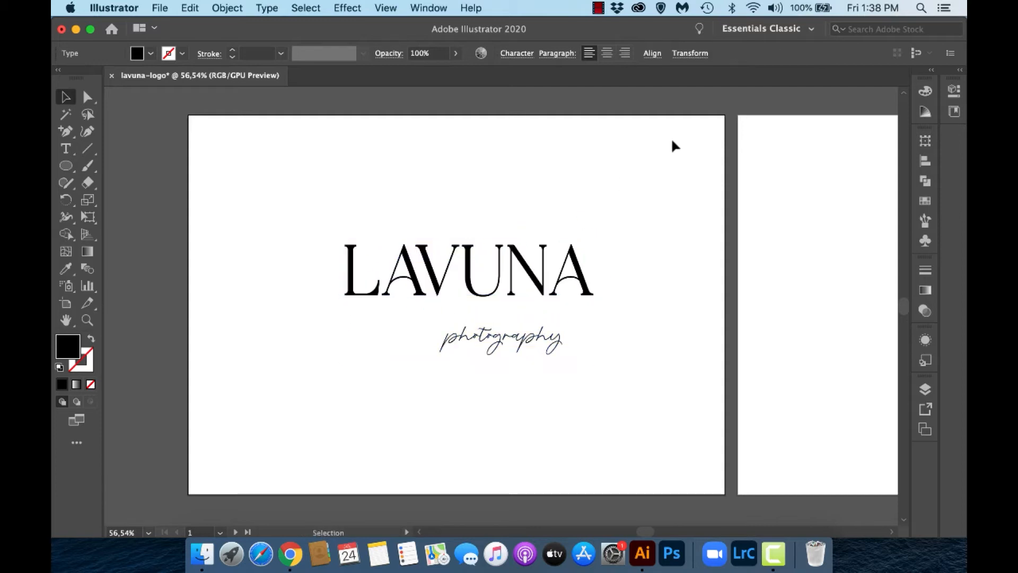
# Step: Align LAVUNA and "photography" to each other by their horizontal centres
pyautogui.press('super+a')
pyautogui.click(653, 53)
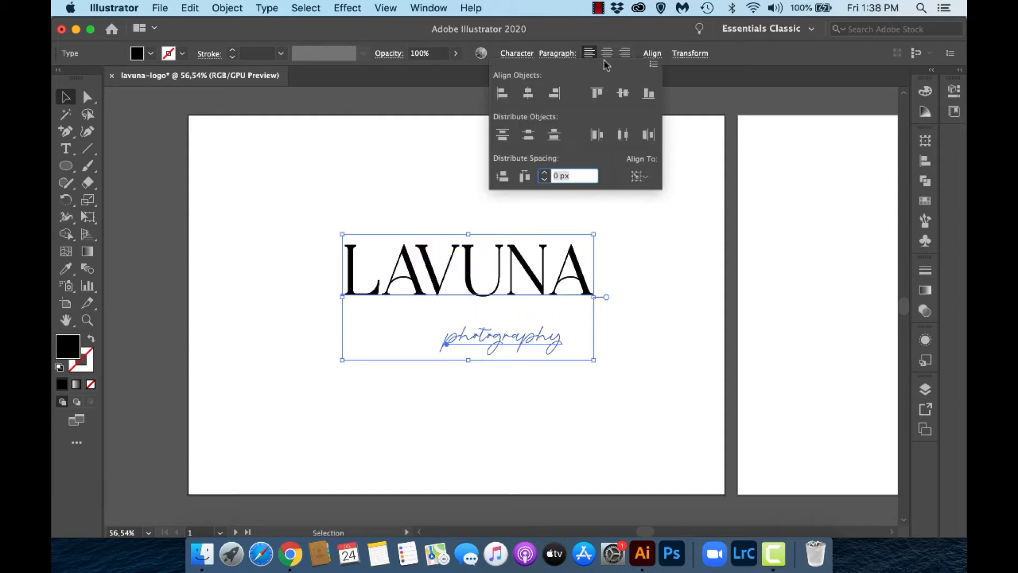
pyautogui.click(530, 91)
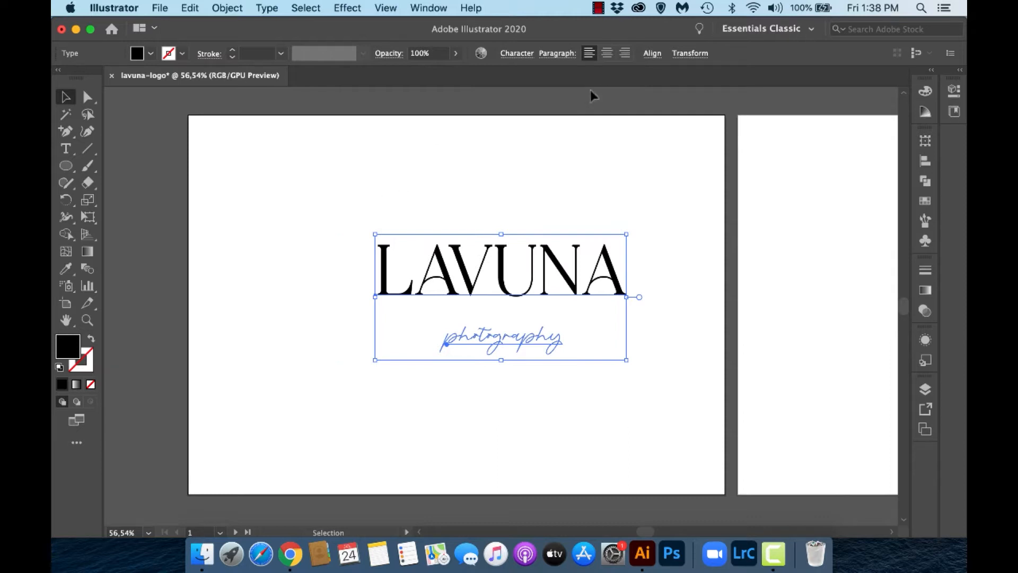
# Step: Group the two text lines and centre the group horizontally and vertically on the artboard
pyautogui.press('super+g')
pyautogui.click(730, 53)
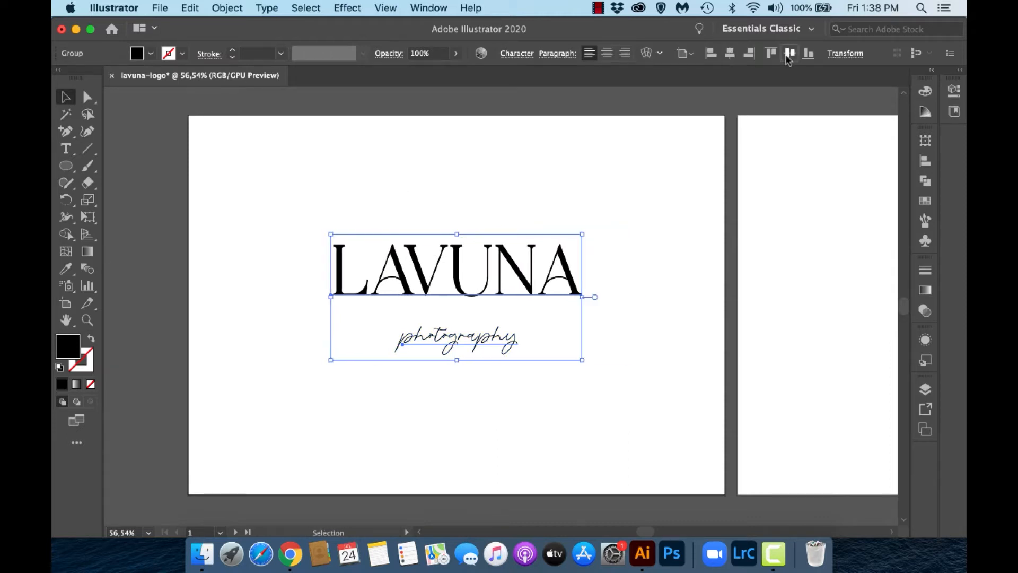
pyautogui.click(789, 53)
pyautogui.click(574, 147)
# Step: Ungroup the logo and nudge the "photography" text up in large increments until it sits close beneath LAVUNA
pyautogui.click(500, 258)
pyautogui.press('super+shift+g')
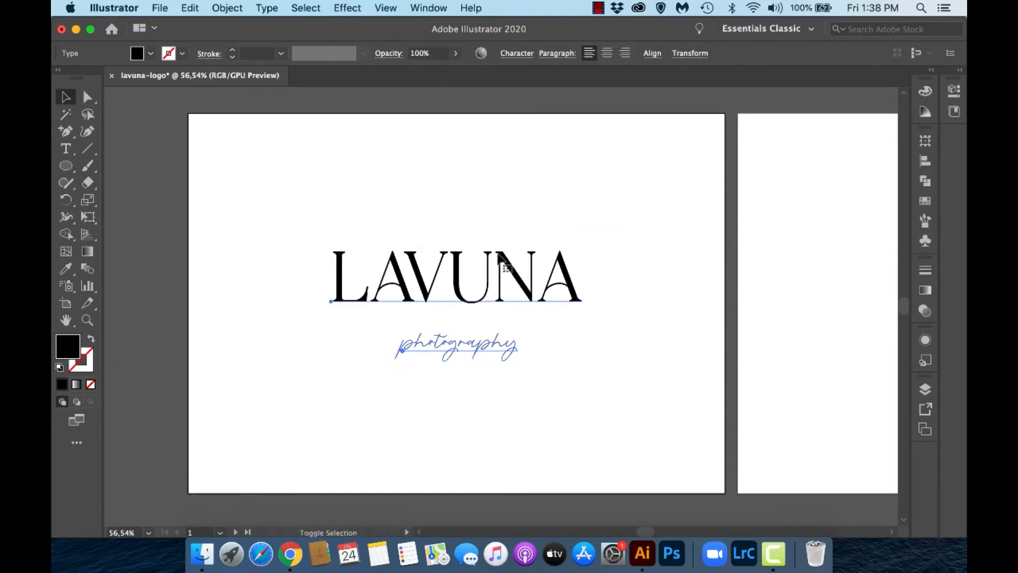
pyautogui.click(491, 377)
pyautogui.click(478, 352)
pyautogui.hotkey('shift', 'Up')
pyautogui.hotkey('shift', 'Up')
pyautogui.hotkey('shift', 'Up')
pyautogui.hotkey('shift', 'Up')
pyautogui.hotkey('shift', 'Up')
pyautogui.hotkey('shift', 'Up')
pyautogui.hotkey('shift', 'Up')
pyautogui.hotkey('shift', 'Up')
pyautogui.click(482, 421)
# Step: Scale the "photography" text up around its centre to about two thirds of the wordmark's width
pyautogui.hscroll(-2, 481, 422)
pyautogui.scroll(-1, 482, 421)
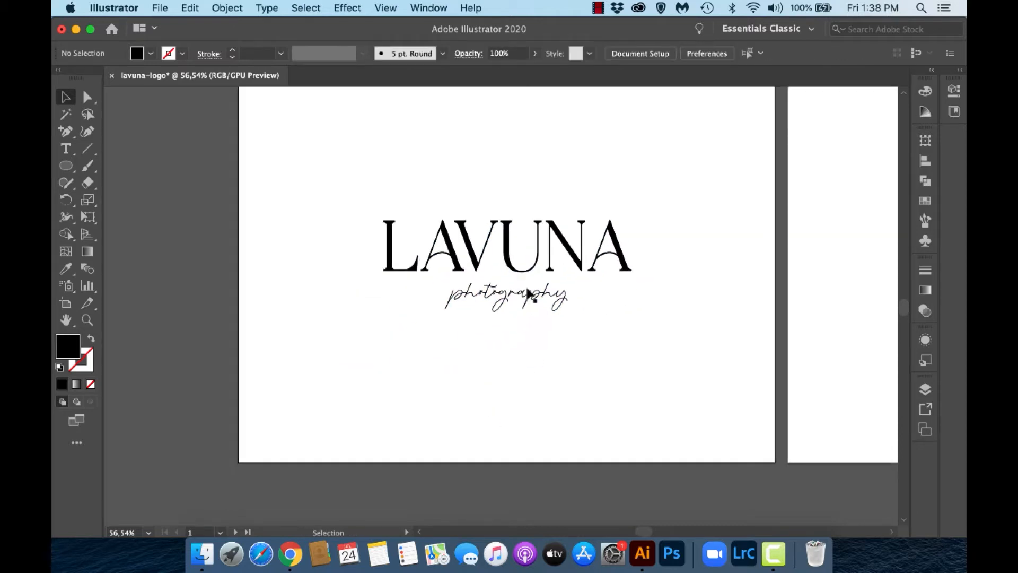
pyautogui.click(528, 298)
pyautogui.moveTo(571, 271)
pyautogui.mouseDown()
pyautogui.moveTo(583, 275)
pyautogui.moveTo(601, 242)
pyautogui.moveTo(589, 277)
pyautogui.mouseUp()
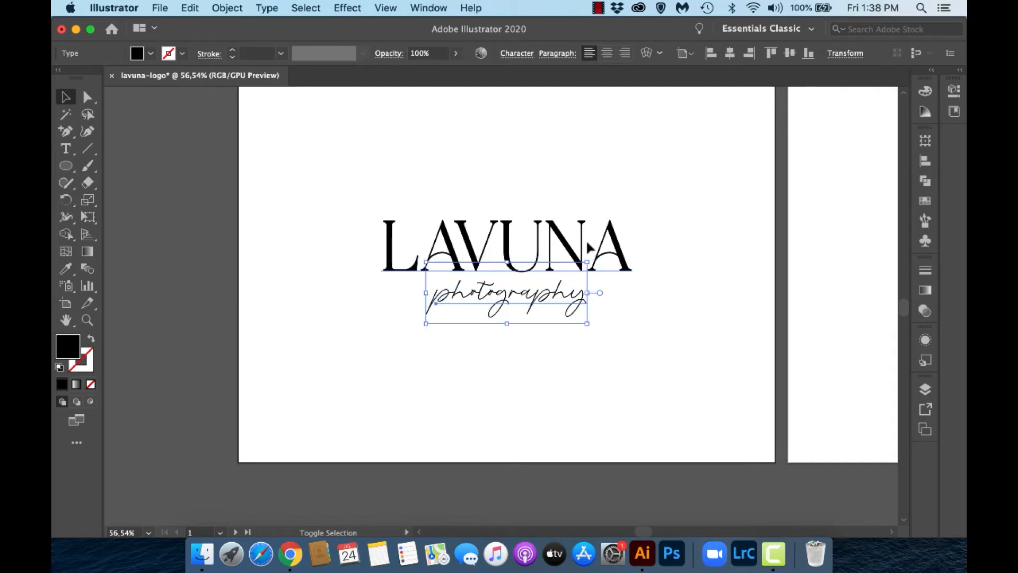
pyautogui.click(652, 363)
# Step: Place a copy of the whole two-line logo outside the artboard, beyond its upper-left corner
pyautogui.scroll(-1, 653, 363)
pyautogui.hscroll(1, 653, 363)
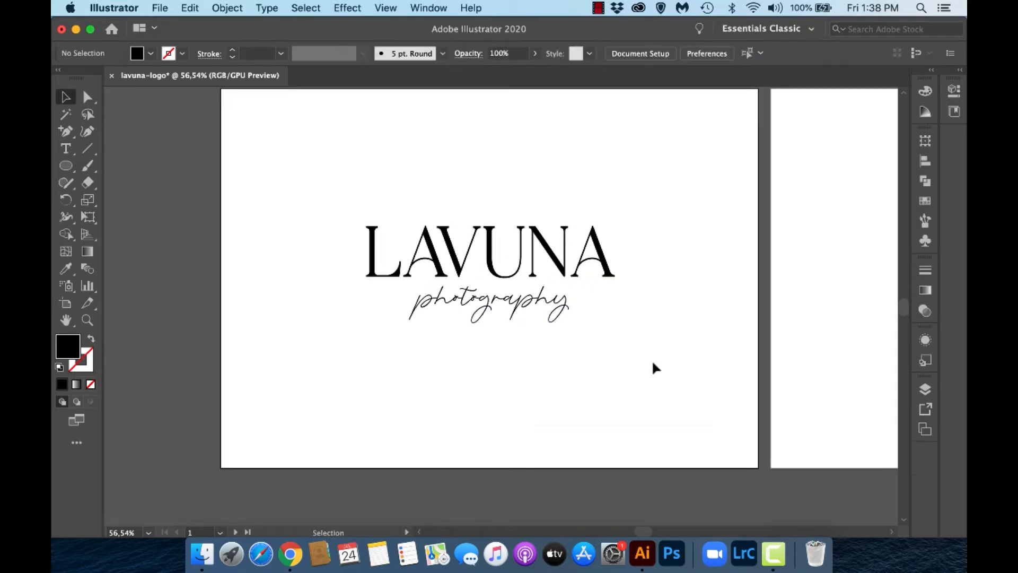
pyautogui.scroll(2, 676, 177)
pyautogui.hscroll(1, 675, 177)
pyautogui.scroll(-1, 674, 173)
pyautogui.hscroll(-1, 675, 173)
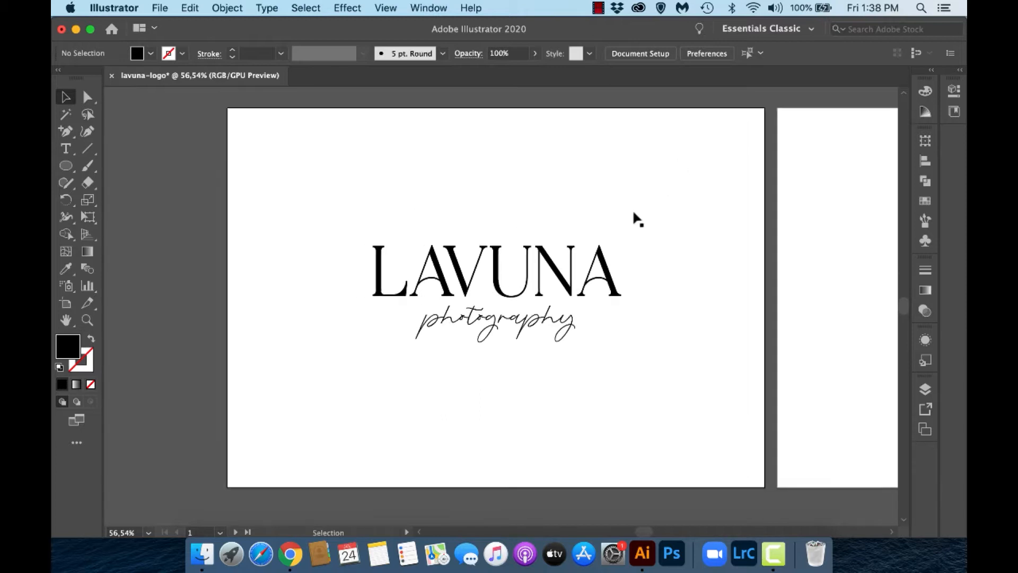
pyautogui.click(499, 332)
pyautogui.scroll(-1, 498, 332)
pyautogui.scroll(-1, 498, 332)
pyautogui.moveTo(397, 209); pyautogui.dragTo(536, 360)
pyautogui.moveTo(519, 309); pyautogui.dragTo(194, 118)
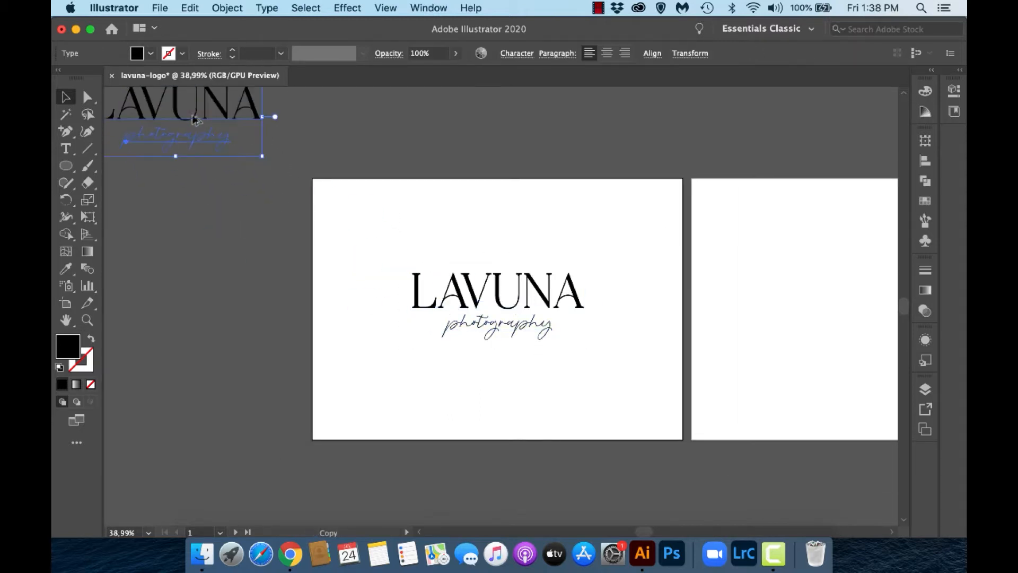
pyautogui.click(458, 128)
# Step: Group the two text lines of the artboard logo and centre the group on the artboard
pyautogui.scroll(3, 437, 235)
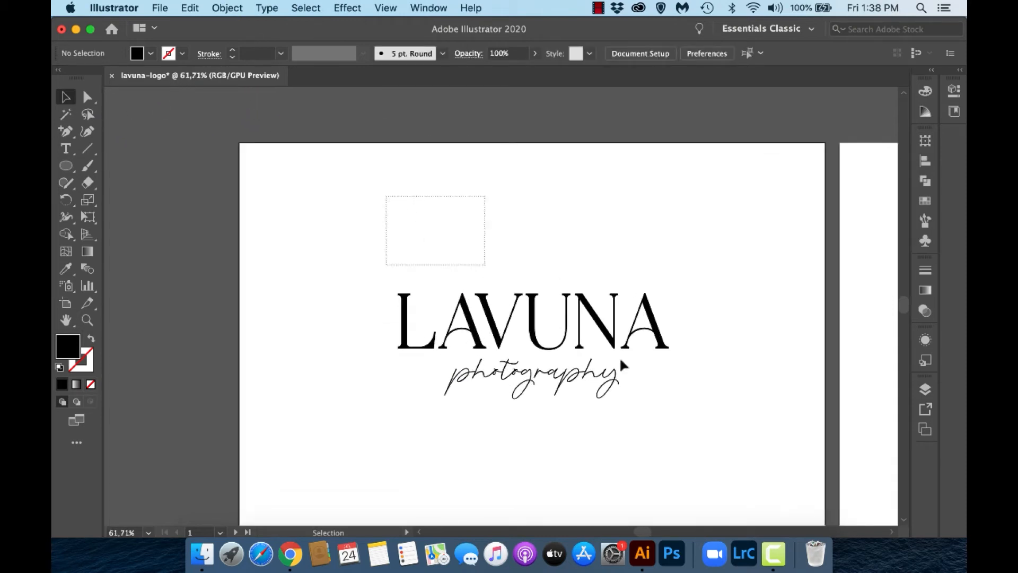
pyautogui.click(622, 363)
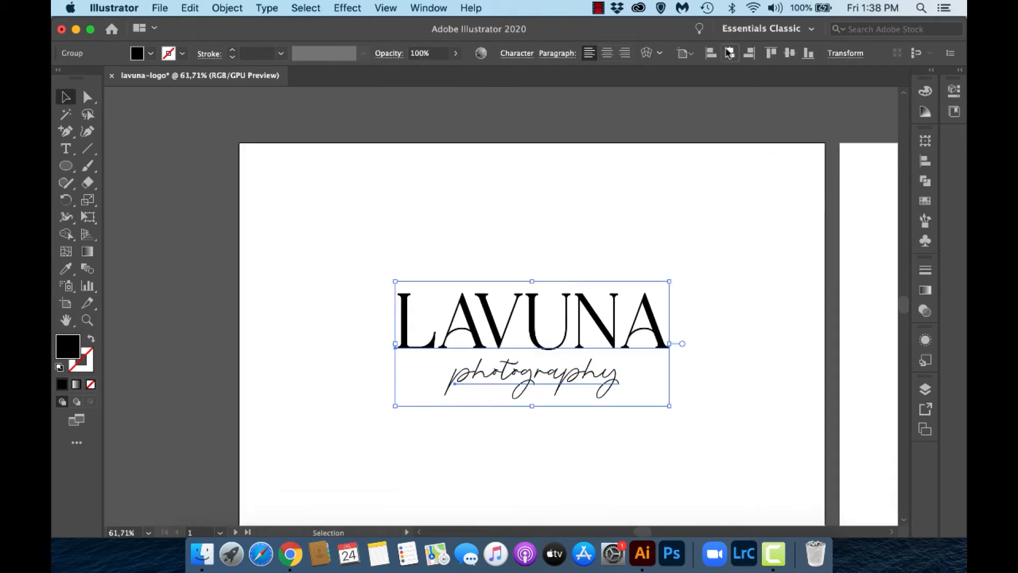
pyautogui.click(670, 157)
# Step: Ungroup the artboard logo and move the "photography" text well below LAVUNA to clear space around the wordmark
pyautogui.scroll(-5, 601, 102)
pyautogui.hscroll(4, 600, 101)
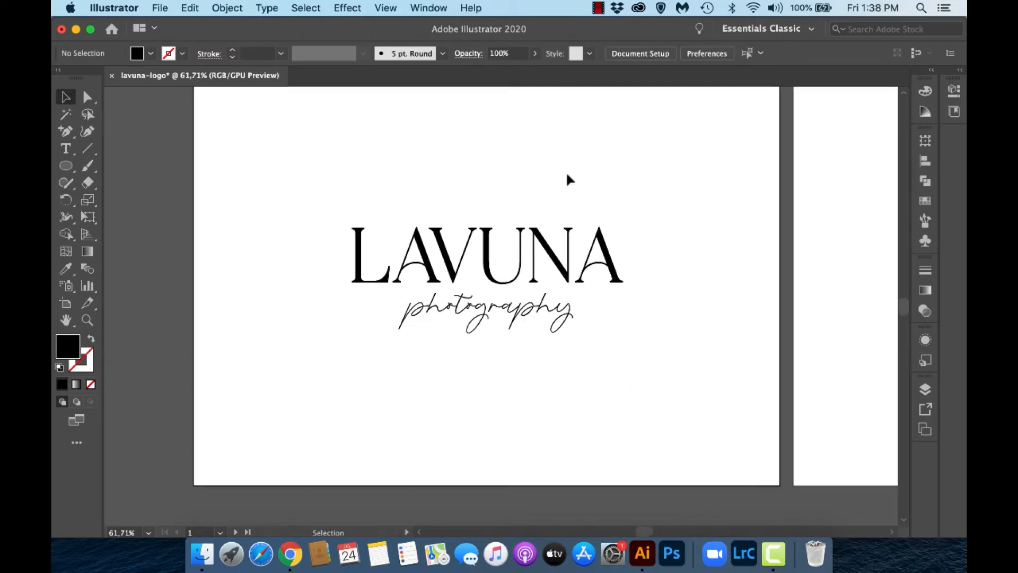
pyautogui.click(537, 265)
pyautogui.click(561, 391)
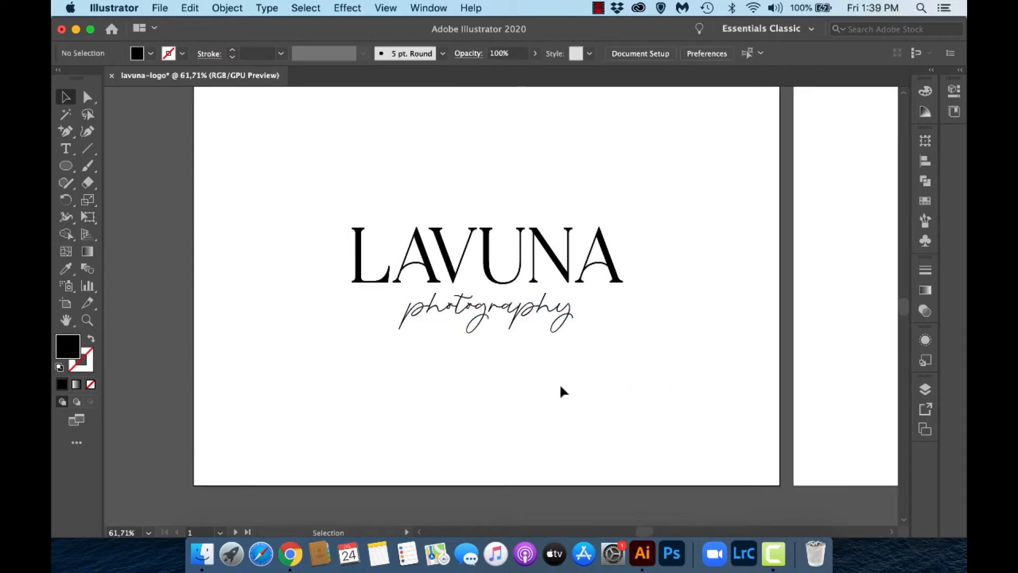
pyautogui.click(549, 290)
pyautogui.moveTo(548, 291); pyautogui.dragTo(548, 408)
# Step: Expand the LAVUNA text into editable vector shapes with the default Expand options
pyautogui.click(519, 272)
pyautogui.scroll(5, 518, 269)
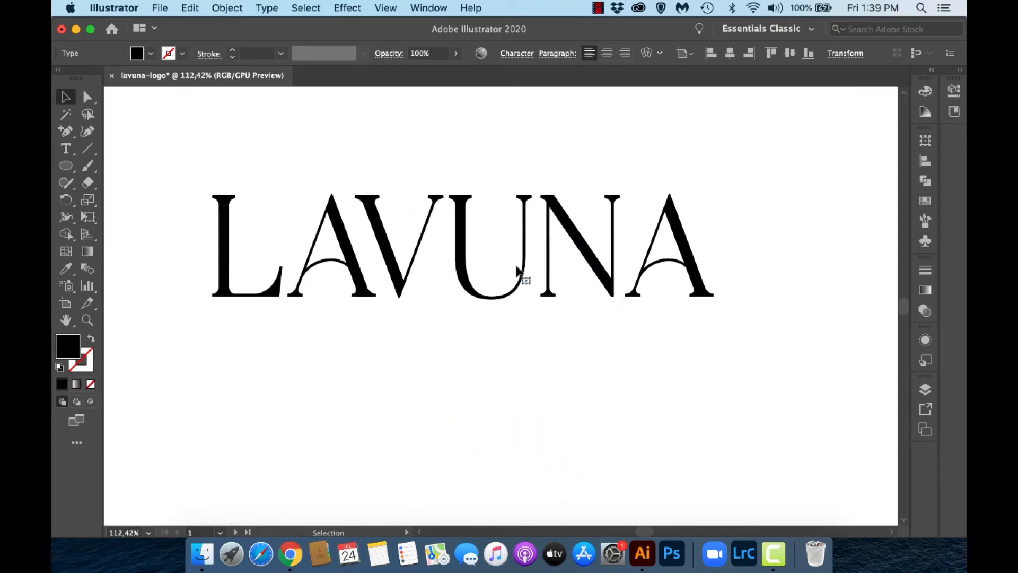
pyautogui.click(227, 7)
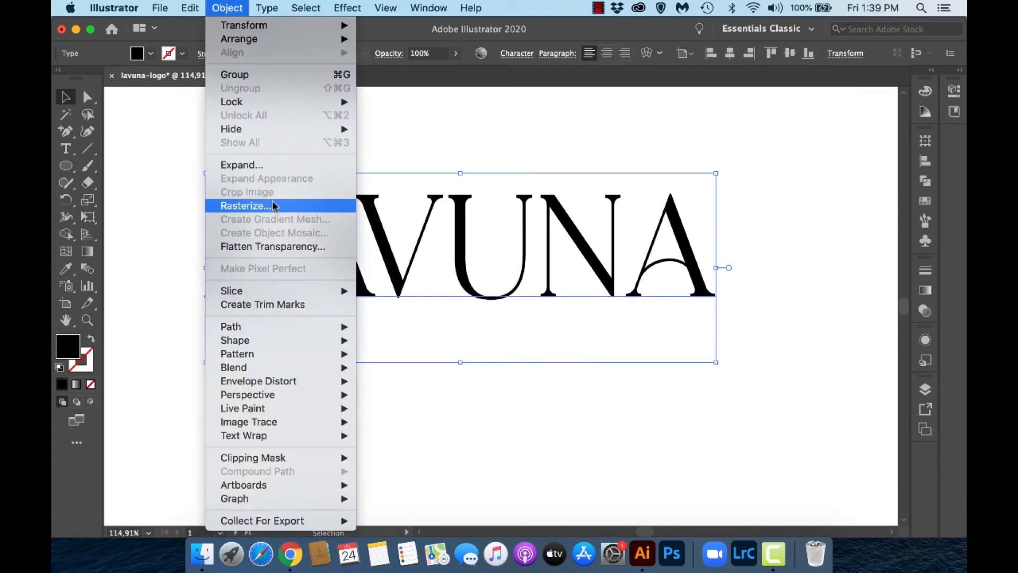
pyautogui.click(255, 164)
pyautogui.press('Return')
pyautogui.click(445, 413)
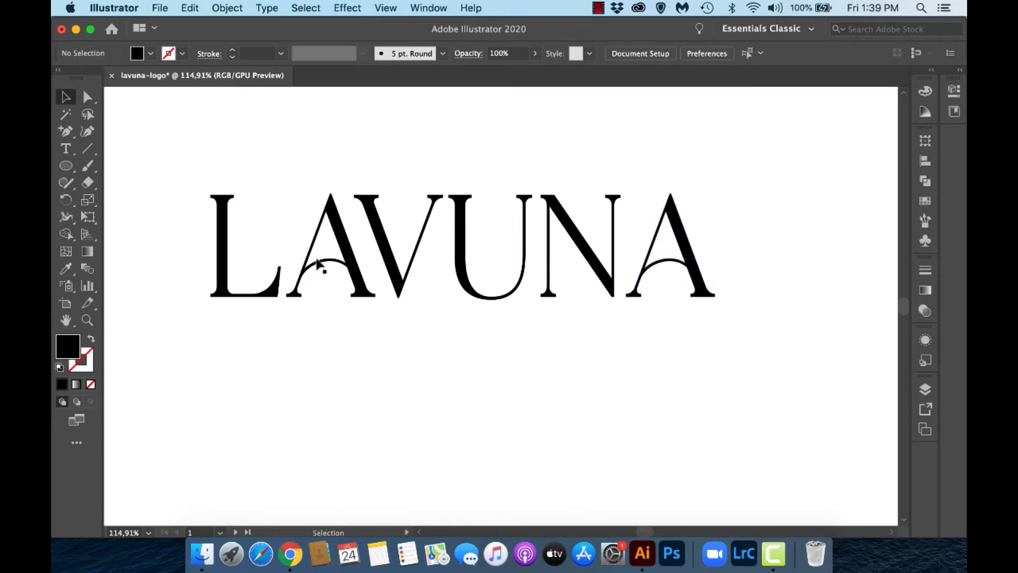
# Step: Ungroup the expanded LAVUNA lettering into separate letter shapes
pyautogui.scroll(5, 326, 263)
pyautogui.click(385, 246)
pyautogui.scroll(2, 385, 245)
pyautogui.hscroll(-2, 385, 245)
pyautogui.press('super+shift+g')
pyautogui.click(232, 169)
# Step: Erase most of the curved crossbar of the first A with the Eraser tool
pyautogui.click(456, 205)
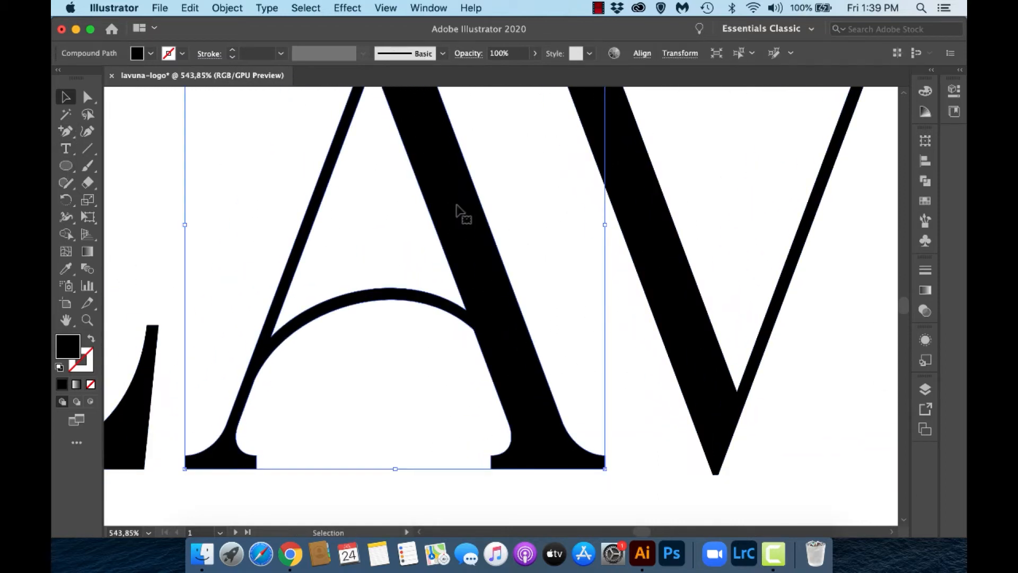
pyautogui.scroll(4, 456, 206)
pyautogui.hscroll(-2, 456, 206)
pyautogui.scroll(-2, 457, 205)
pyautogui.scroll(-1, 457, 206)
pyautogui.click(85, 184)
pyautogui.moveTo(335, 339); pyautogui.dragTo(285, 437)
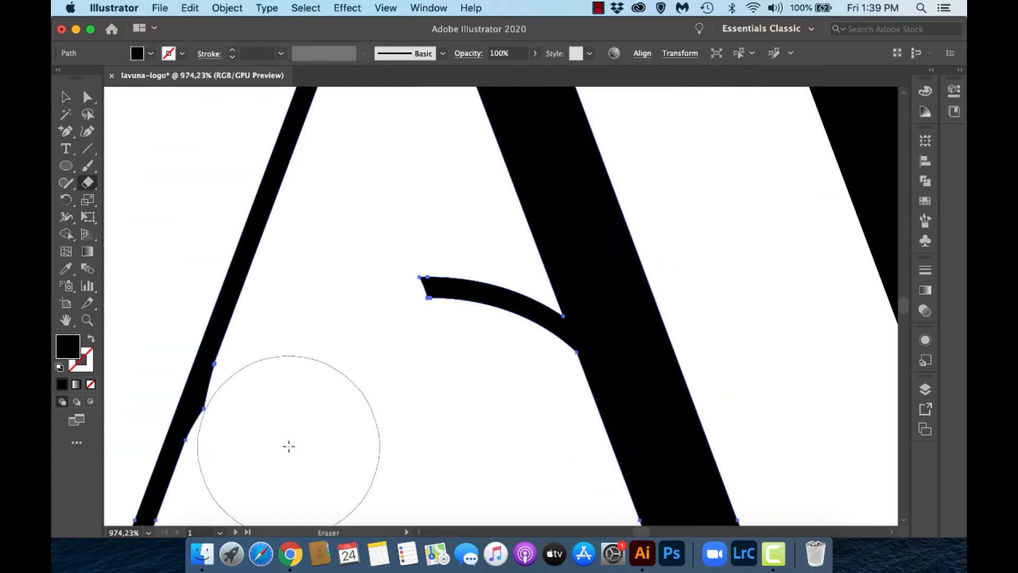
pyautogui.moveTo(455, 331); pyautogui.dragTo(462, 343)
# Step: Remove the leftover anchor points of the erased crossbar from the thin leg of the first A
pyautogui.click(89, 98)
pyautogui.click(202, 408)
pyautogui.keyDown('shift'); pyautogui.click(213, 366); pyautogui.keyUp('shift')
pyautogui.click(332, 54)
pyautogui.moveTo(173, 457); pyautogui.dragTo(242, 316)
pyautogui.click(331, 53)
# Step: Remove the crossbar stub's remaining anchor points so the thick leg of the first A has a clean inner edge
pyautogui.moveTo(558, 364); pyautogui.dragTo(504, 301)
pyautogui.click(331, 53)
pyautogui.scroll(4, 405, 176)
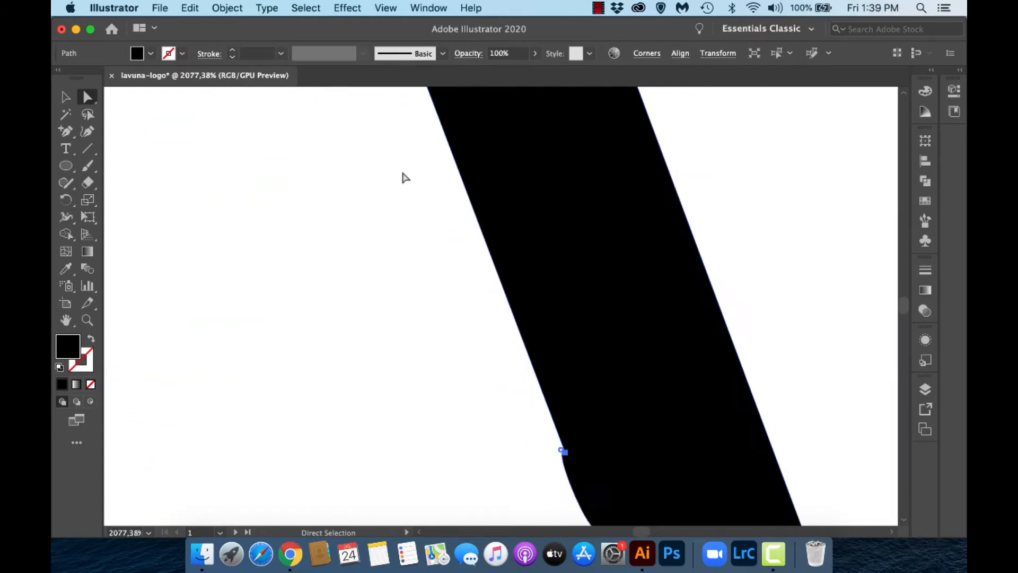
pyautogui.hscroll(4, 405, 177)
pyautogui.click(383, 289)
pyautogui.click(332, 54)
pyautogui.click(416, 368)
pyautogui.click(331, 54)
pyautogui.click(312, 281)
pyautogui.scroll(-5, 312, 281)
pyautogui.scroll(-4, 311, 285)
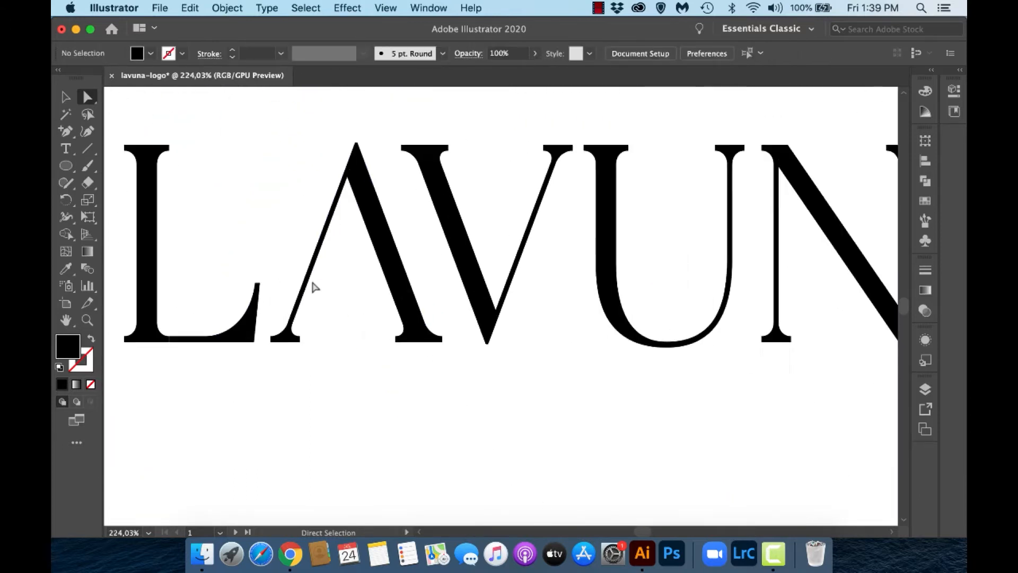
pyautogui.scroll(6, 348, 256)
pyautogui.click(65, 131)
pyautogui.scroll(-2, 274, 299)
pyautogui.scroll(2, 274, 299)
pyautogui.click(317, 272)
pyautogui.click(584, 273)
pyautogui.keyDown('super'); pyautogui.click(195, 126); pyautogui.keyUp('super')
# Step: Draw a straight horizontal line between the inner edges of the first A's legs and set its stroke to 1 pt
pyautogui.click(88, 149)
pyautogui.moveTo(317, 273); pyautogui.dragTo(584, 273)
pyautogui.click(88, 97)
pyautogui.click(232, 50)
pyautogui.click(233, 50)
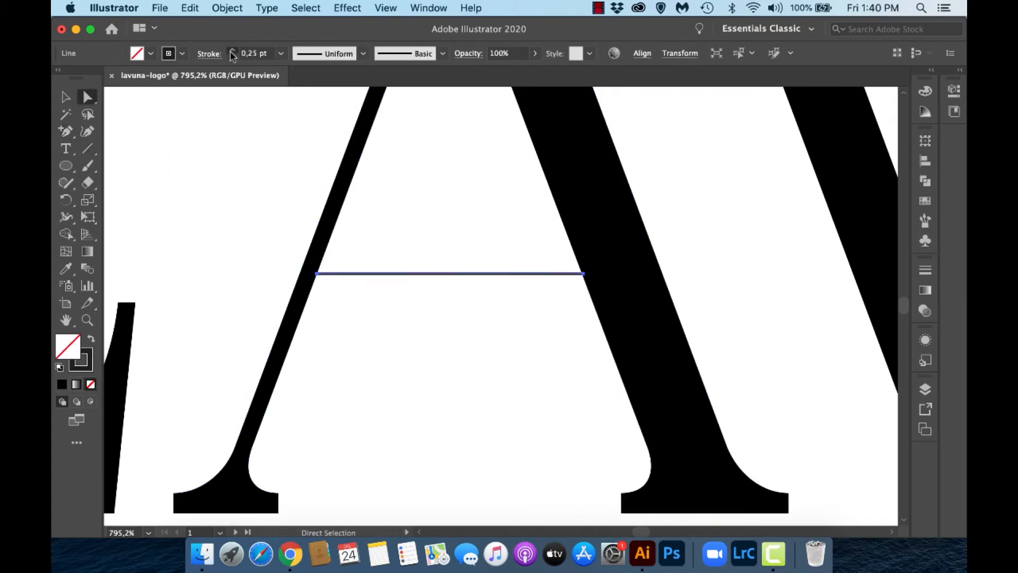
pyautogui.click(232, 56)
# Step: Nudge the crossbar line's end into the thin leg, convert that anchor to smooth and bend the line upward there
pyautogui.click(318, 273)
pyautogui.press('Left')
pyautogui.click(194, 53)
pyautogui.moveTo(307, 342); pyautogui.dragTo(360, 228)
# Step: Convert the crossbar's thick-leg anchor to smooth, nudge it into the leg and adjust the handles into a wave
pyautogui.click(583, 273)
pyautogui.click(195, 53)
pyautogui.moveTo(583, 204); pyautogui.dragTo(450, 307)
pyautogui.press('Right')
pyautogui.moveTo(359, 228); pyautogui.dragTo(416, 217)
pyautogui.click(471, 191)
pyautogui.scroll(-2, 471, 191)
pyautogui.scroll(-10, 471, 191)
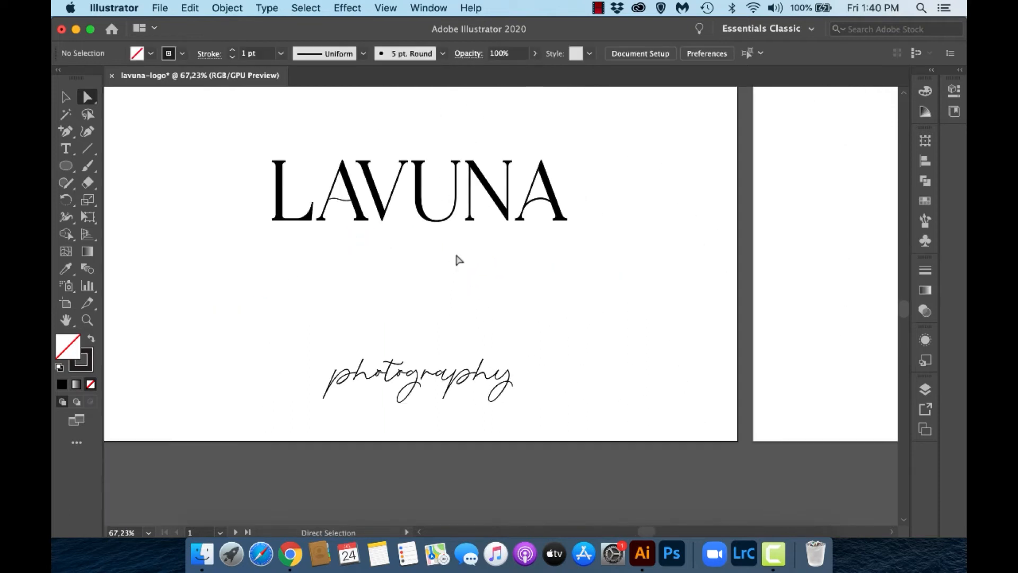
# Step: Lengthen both curve handles of the A's wavy crossbar to make its S-curve more pronounced
pyautogui.scroll(10, 349, 258)
pyautogui.click(339, 256)
pyautogui.moveTo(323, 207); pyautogui.dragTo(370, 205)
pyautogui.moveTo(354, 296); pyautogui.dragTo(341, 303)
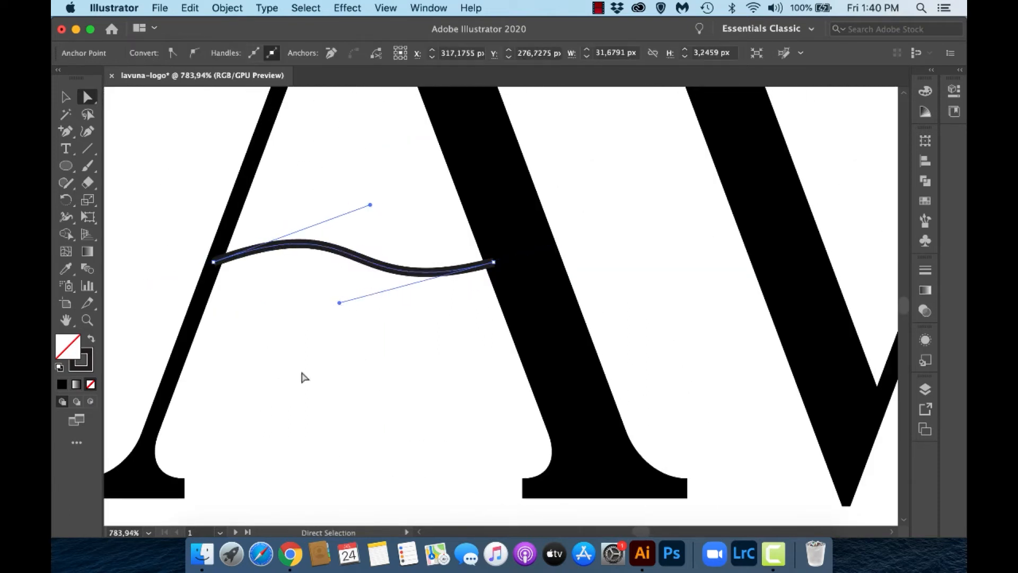
pyautogui.click(300, 373)
pyautogui.scroll(-10, 300, 373)
pyautogui.hscroll(-3, 301, 373)
pyautogui.scroll(-2, 300, 372)
# Step: Steepen both curve handles of the crossbar to give the wave a higher crest and a deeper trough
pyautogui.scroll(10, 301, 372)
pyautogui.click(276, 263)
pyautogui.moveTo(424, 198); pyautogui.dragTo(372, 165)
pyautogui.moveTo(377, 355); pyautogui.dragTo(402, 378)
pyautogui.click(310, 345)
pyautogui.scroll(-6, 309, 344)
pyautogui.press('v')
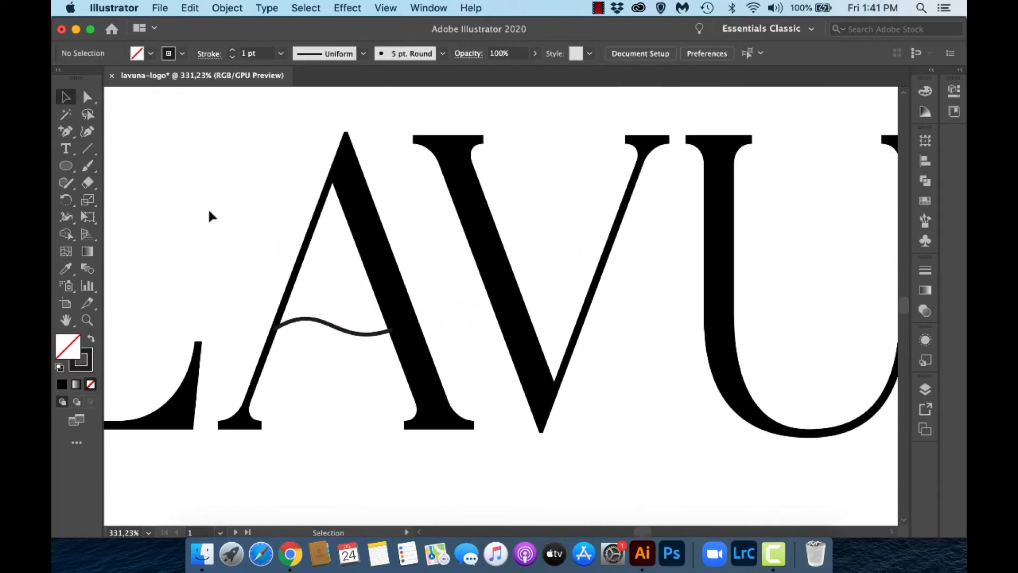
# Step: Expand the wavy crossbar's fill and stroke into a shape and select it together with the first A
pyautogui.scroll(5, 209, 216)
pyautogui.scroll(3, 500, 404)
pyautogui.click(424, 344)
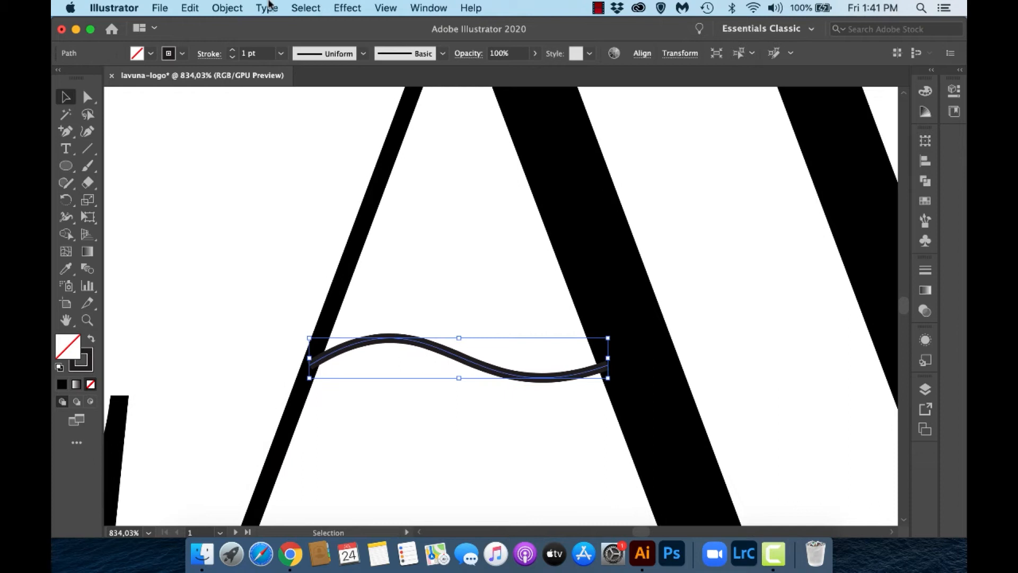
pyautogui.click(228, 8)
pyautogui.click(285, 169)
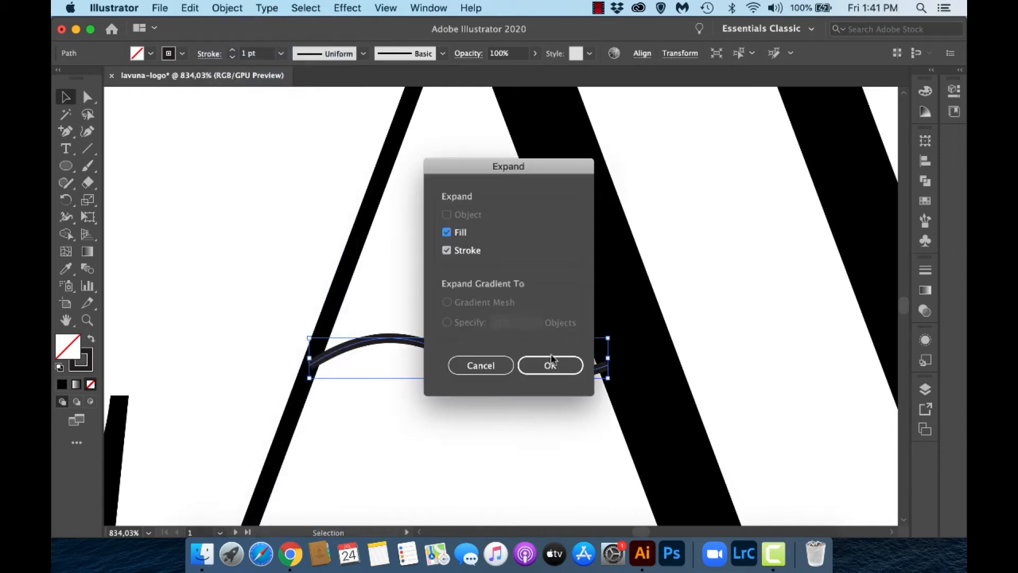
pyautogui.click(549, 364)
pyautogui.keyDown('shift'); pyautogui.click(590, 242); pyautogui.keyUp('shift')
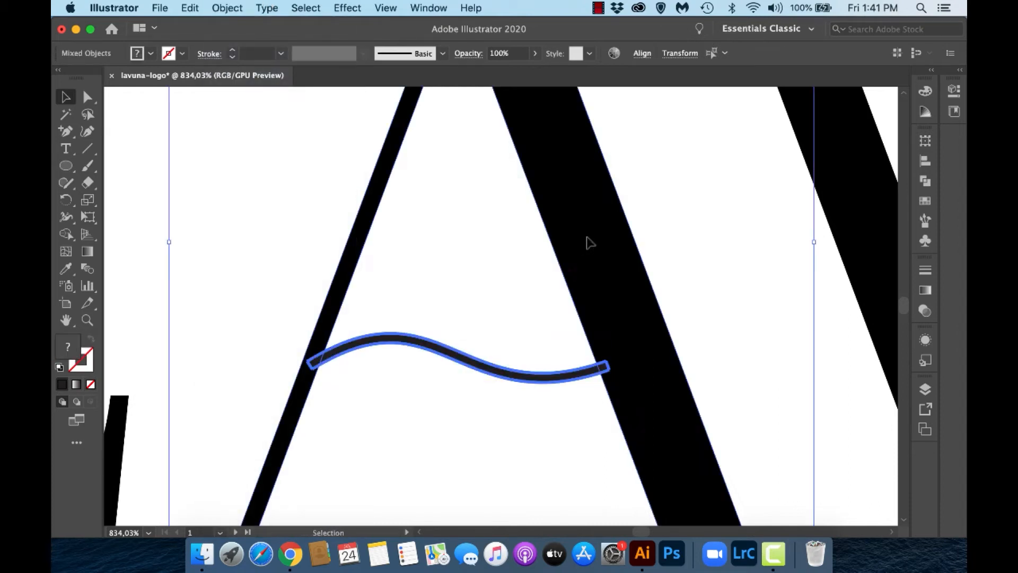
# Step: Unite the expanded wavy crossbar and the first A into a single shape with Pathfinder
pyautogui.click(925, 180)
pyautogui.click(751, 171)
pyautogui.click(499, 279)
pyautogui.scroll(-2, 505, 272)
pyautogui.scroll(-2, 505, 272)
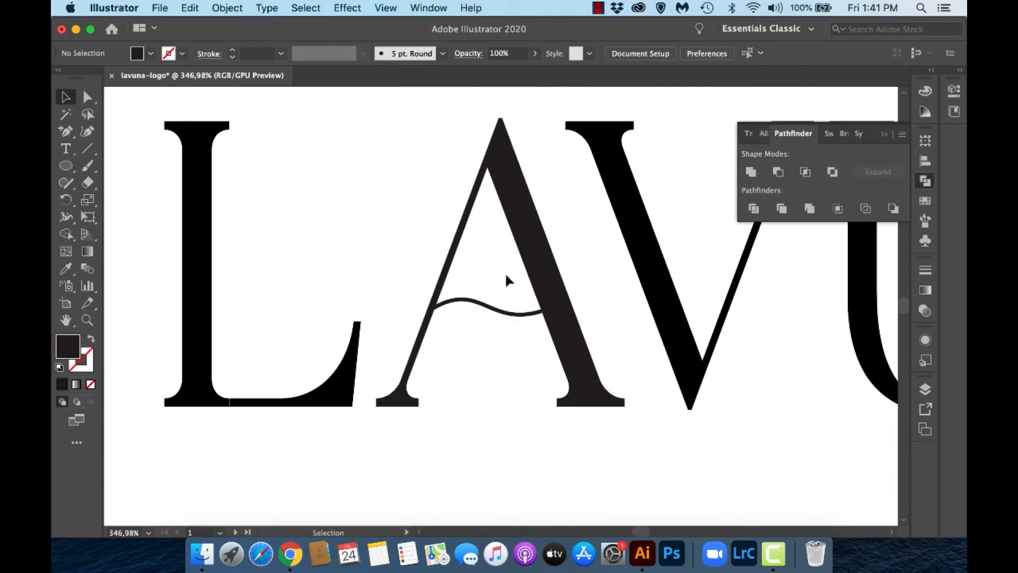
# Step: Sample the L's black fill with the Eyedropper to recolour the merged first A
pyautogui.click(527, 268)
pyautogui.press('i')
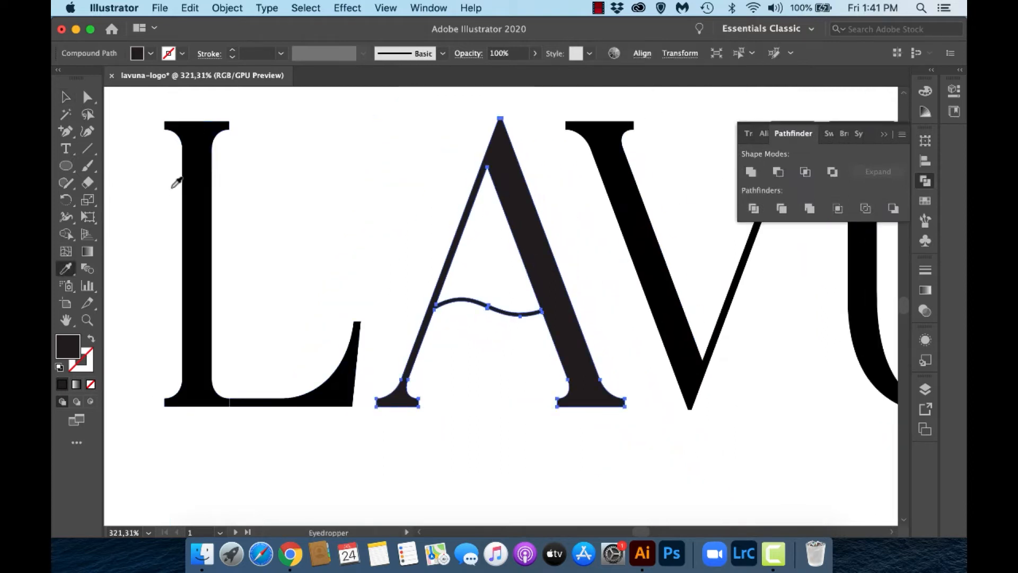
pyautogui.click(199, 175)
pyautogui.press('v')
pyautogui.click(358, 139)
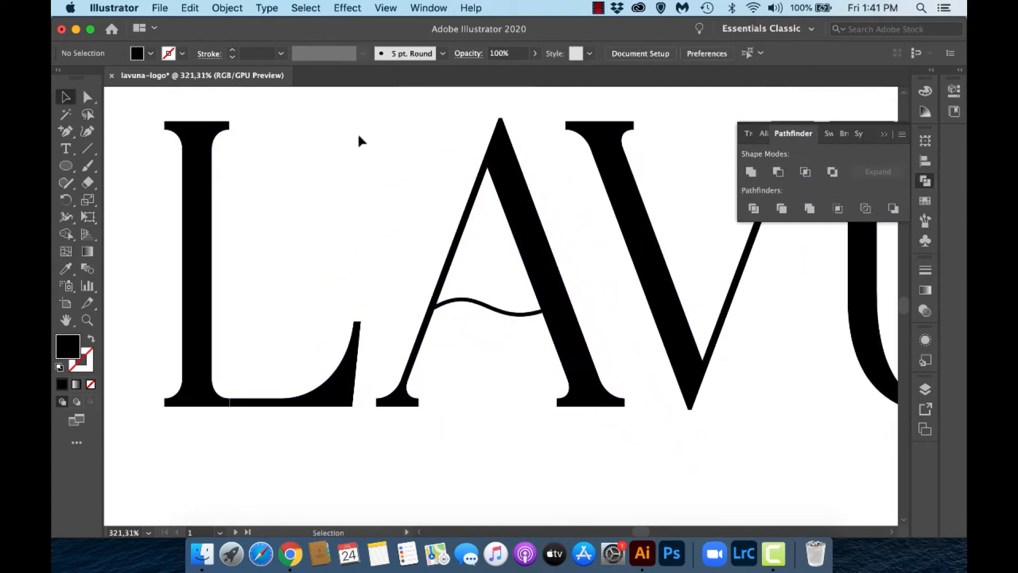
pyautogui.scroll(-2, 358, 139)
pyautogui.click(884, 134)
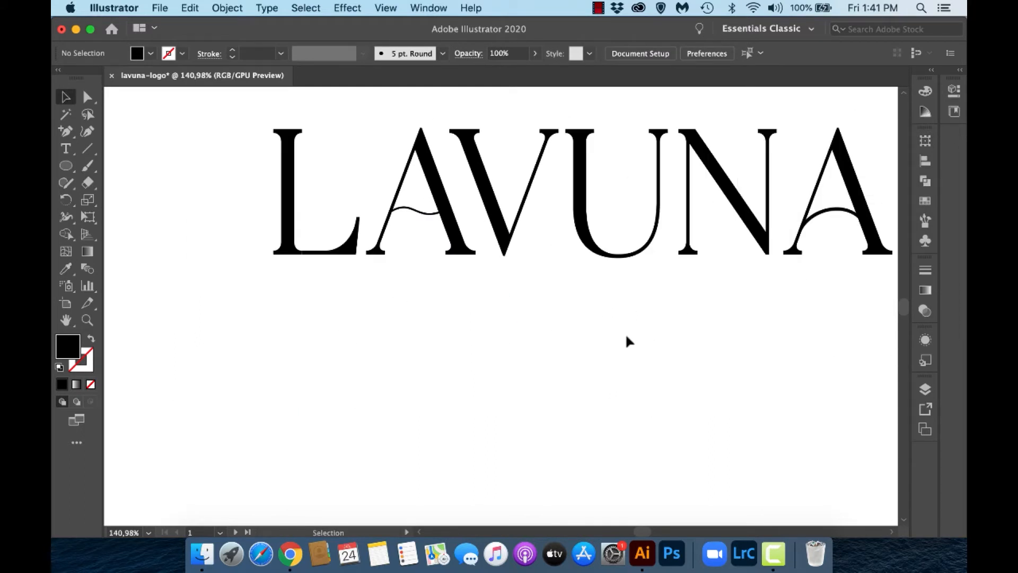
# Step: Duplicate the wavy-crossbar A and move the copy along the wordmark until it overlaps the last A
pyautogui.hscroll(5, 625, 333)
pyautogui.scroll(1, 625, 332)
pyautogui.click(309, 262)
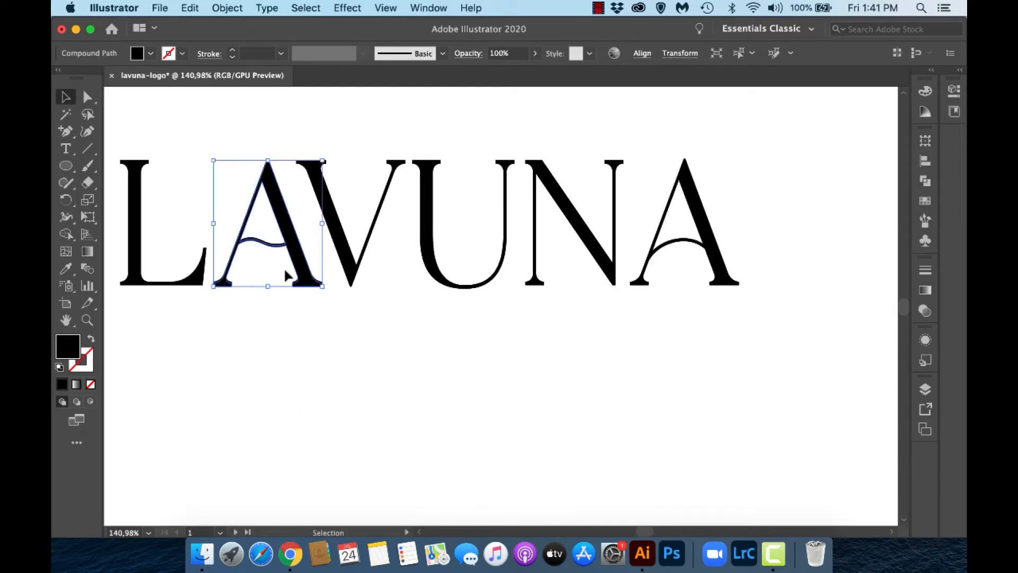
pyautogui.hotkey('alt', 'shift', 'Up')
pyautogui.hotkey('shift', 'Right')
pyautogui.hotkey('shift', 'Right')
pyautogui.hotkey('shift', 'Right')
pyautogui.hotkey('shift', 'Right')
pyautogui.hotkey('shift', 'Right')
pyautogui.hotkey('shift', 'Right')
pyautogui.hotkey('shift', 'Right')
pyautogui.hotkey('shift', 'Right')
pyautogui.hotkey('shift', 'Right')
pyautogui.hotkey('shift', 'Right')
pyautogui.hotkey('shift', 'Right')
pyautogui.hotkey('shift', 'Right')
pyautogui.hotkey('shift', 'Right')
pyautogui.hotkey('shift', 'Right')
pyautogui.hotkey('shift', 'Right')
pyautogui.hotkey('shift', 'Right')
pyautogui.hotkey('shift', 'Right')
pyautogui.hotkey('shift', 'Right')
pyautogui.hotkey('shift', 'Right')
pyautogui.hotkey('shift', 'Right')
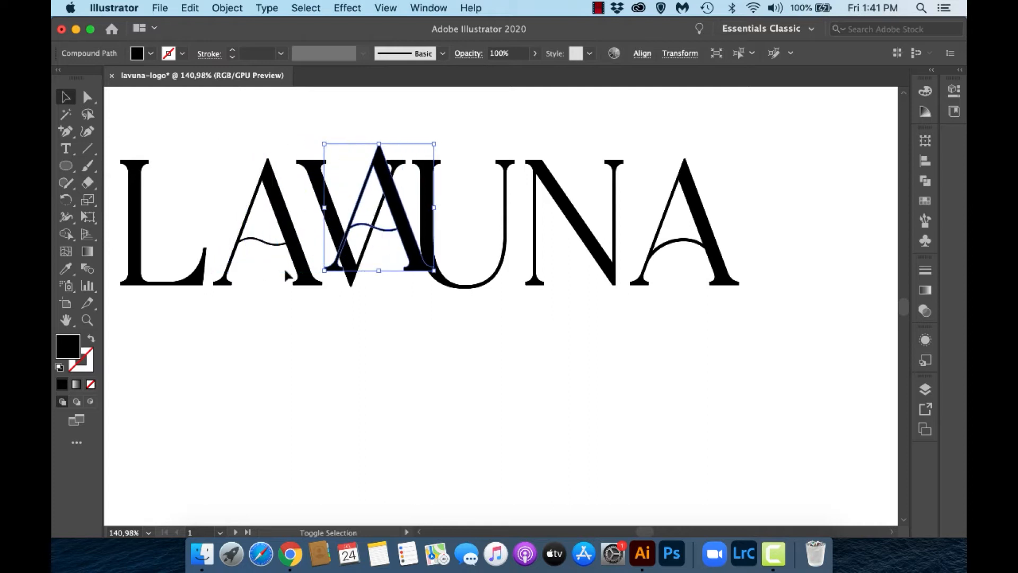
pyautogui.hotkey('shift', 'Right')
pyautogui.hotkey('shift', 'Right')
pyautogui.hotkey('shift', 'Right')
pyautogui.hotkey('shift', 'Right')
pyautogui.hotkey('shift', 'Right')
pyautogui.hotkey('shift', 'Right')
pyautogui.hotkey('shift', 'Right')
pyautogui.hotkey('shift', 'Right')
pyautogui.hotkey('shift', 'Right')
pyautogui.hotkey('shift', 'Right')
pyautogui.hotkey('shift', 'Right')
pyautogui.hotkey('shift', 'Right')
pyautogui.hotkey('shift', 'Right')
pyautogui.hotkey('shift', 'Right')
pyautogui.hotkey('shift', 'Right')
pyautogui.hotkey('shift', 'Right')
pyautogui.hotkey('shift', 'Right')
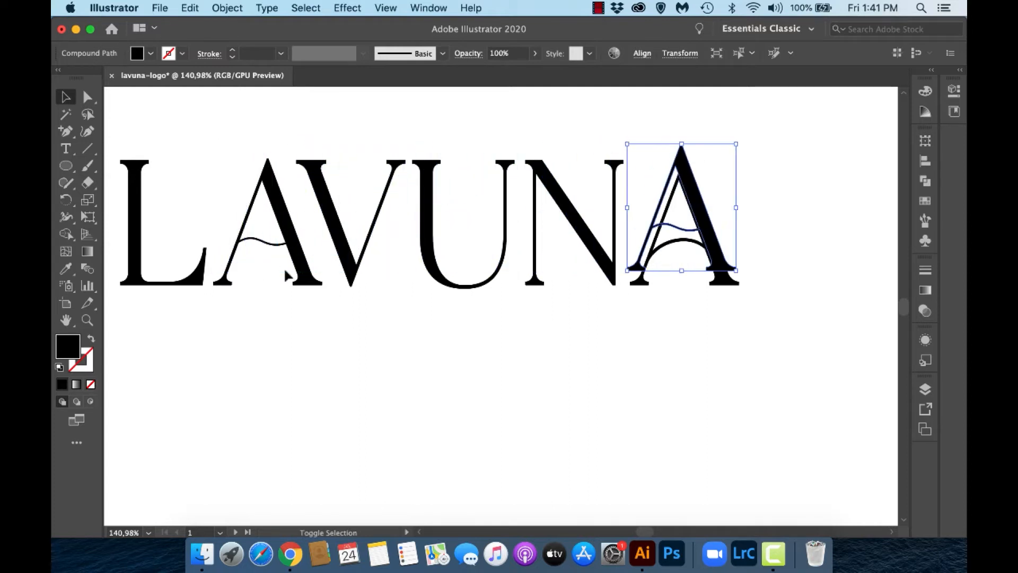
# Step: Nudge the copied A exactly over the last A and remove the arched-crossbar A beneath it
pyautogui.hotkey('shift', 'Down')
pyautogui.hotkey('shift', 'Down')
pyautogui.press('Up')
pyautogui.press('Up')
pyautogui.press('Right')
pyautogui.press('Right')
pyautogui.press('Right')
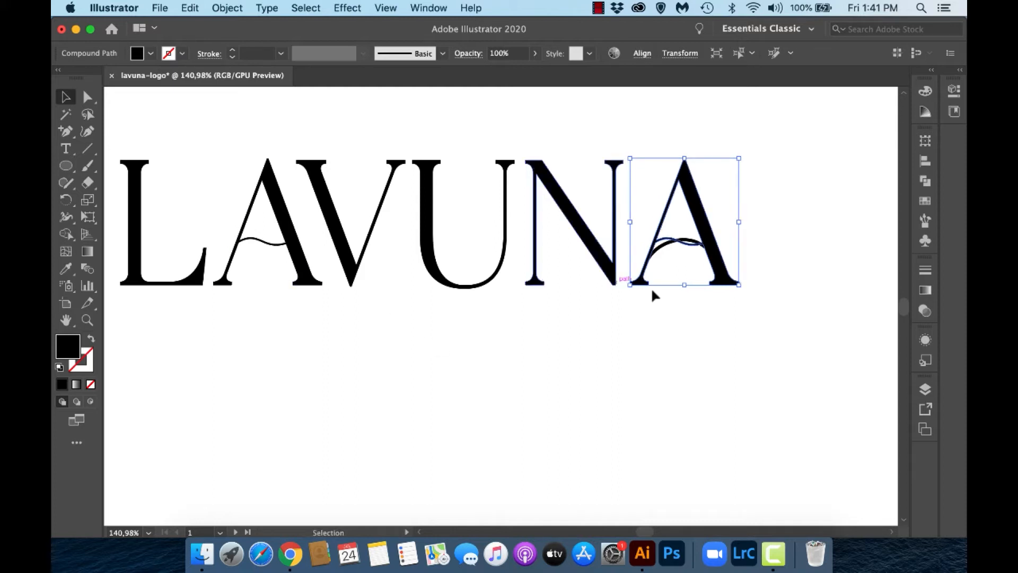
pyautogui.click(666, 251)
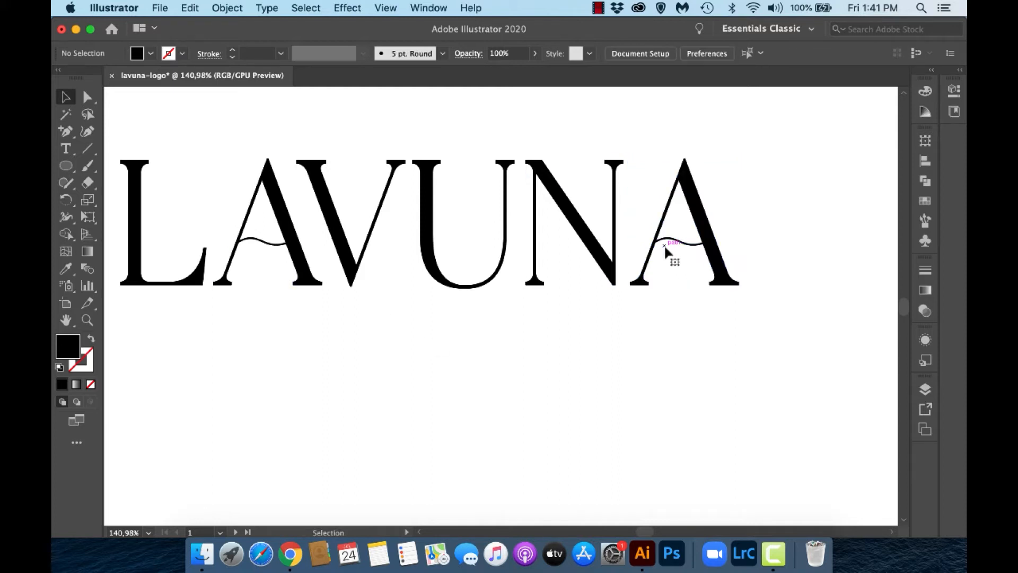
# Step: Undo the replaced last A, the merge and the expansion, back to the first A's crossbar as an editable stroked path
pyautogui.scroll(-4, 546, 451)
pyautogui.scroll(-4, 545, 448)
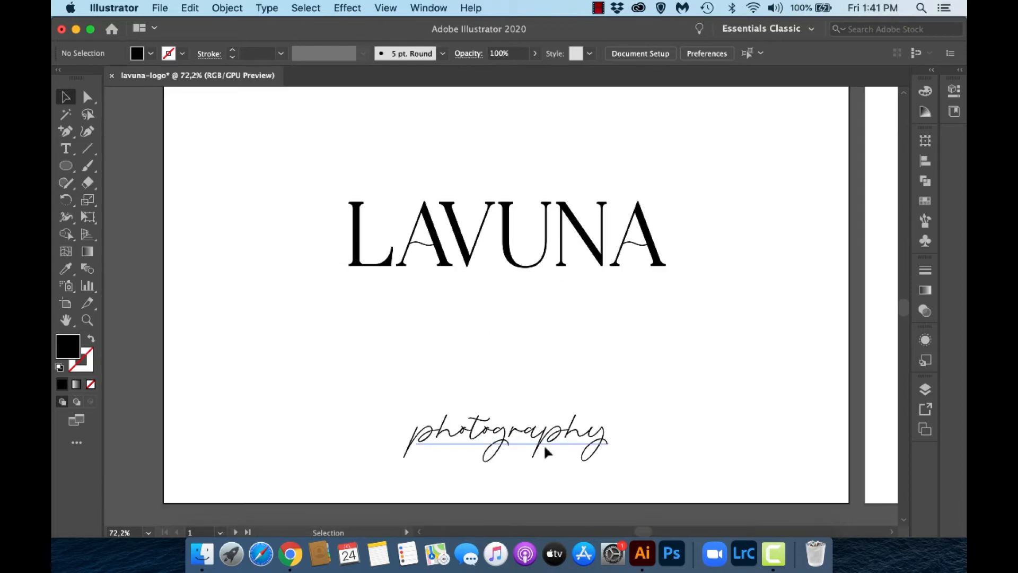
pyautogui.scroll(5, 395, 265)
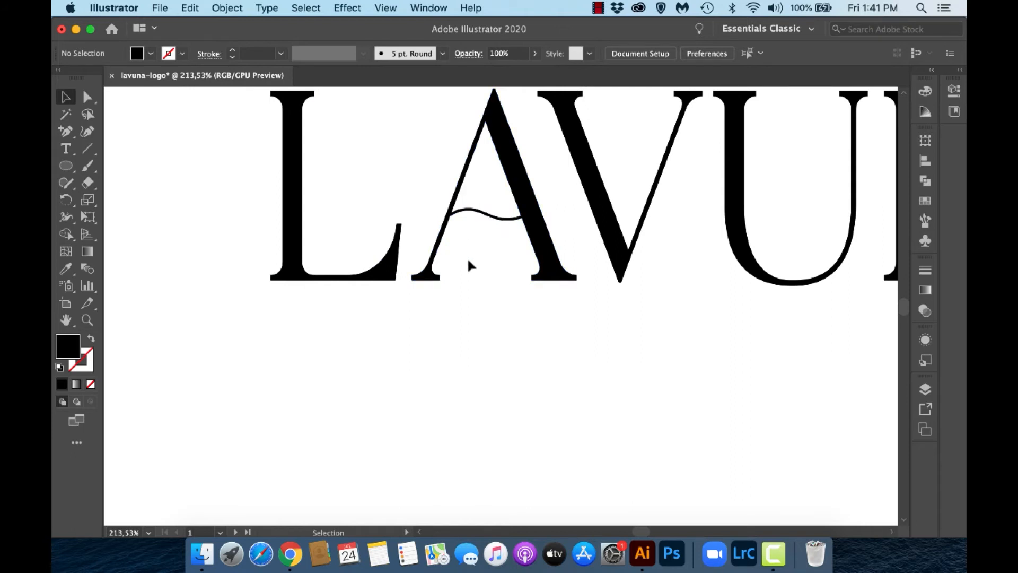
pyautogui.scroll(3, 468, 262)
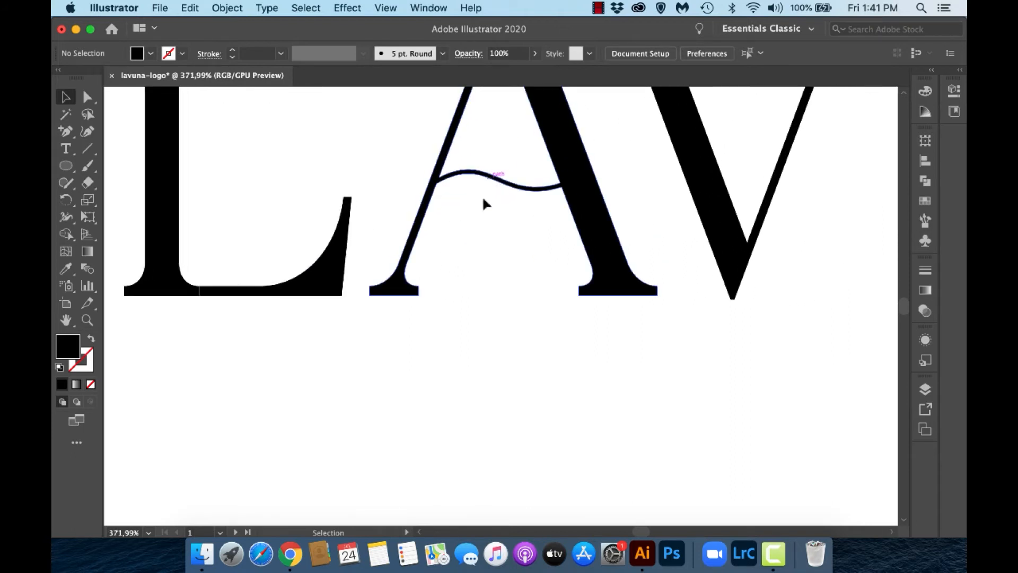
pyautogui.scroll(-4, 453, 270)
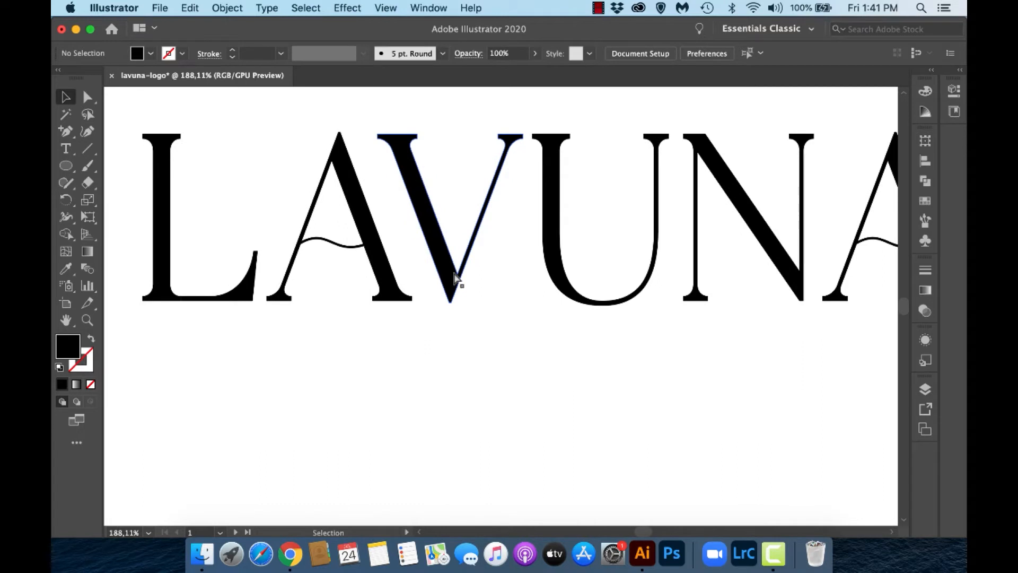
pyautogui.press('super+z')
pyautogui.press('super+z')
pyautogui.press('super+z')
pyautogui.press('super+z')
pyautogui.press('super+z')
pyautogui.press('super+z')
pyautogui.press('super+z')
pyautogui.press('super+z')
pyautogui.press('super+z')
pyautogui.press('super+z')
pyautogui.press('super+z')
pyautogui.press('super+z')
pyautogui.press('super+z')
pyautogui.press('super+z')
pyautogui.press('super+z')
pyautogui.press('super+z')
pyautogui.press('super+z')
pyautogui.press('super+z')
pyautogui.press('super+z')
pyautogui.press('super+z')
pyautogui.press('super+z')
pyautogui.press('super+z')
pyautogui.press('super+z')
pyautogui.press('super+z')
pyautogui.press('super+z')
pyautogui.click(331, 318)
pyautogui.scroll(1, 332, 318)
pyautogui.scroll(3, 330, 315)
pyautogui.click(328, 263)
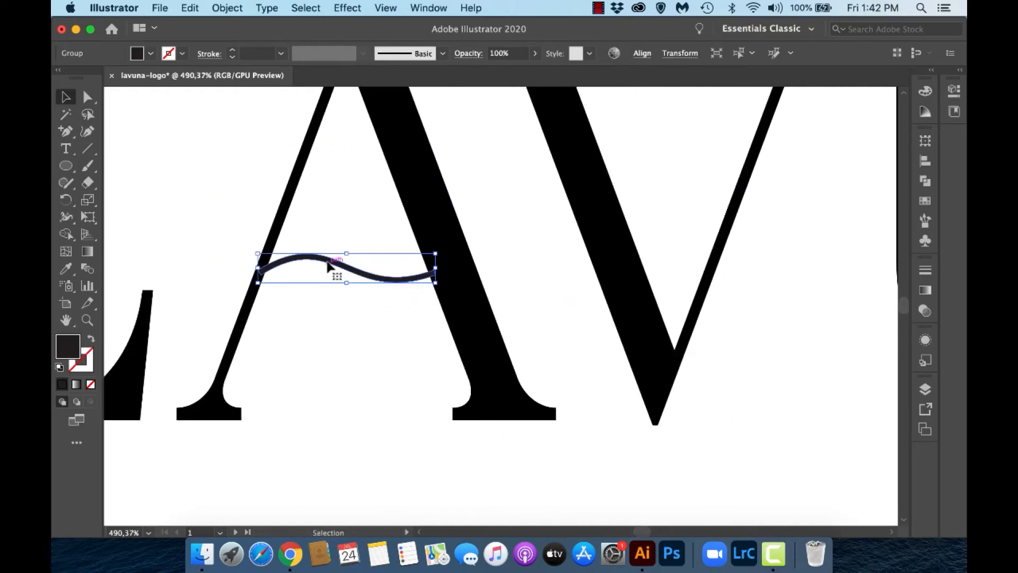
pyautogui.press('super+z')
# Step: Set the first A's wavy crossbar stroke weight to 2 pt
pyautogui.click(334, 259)
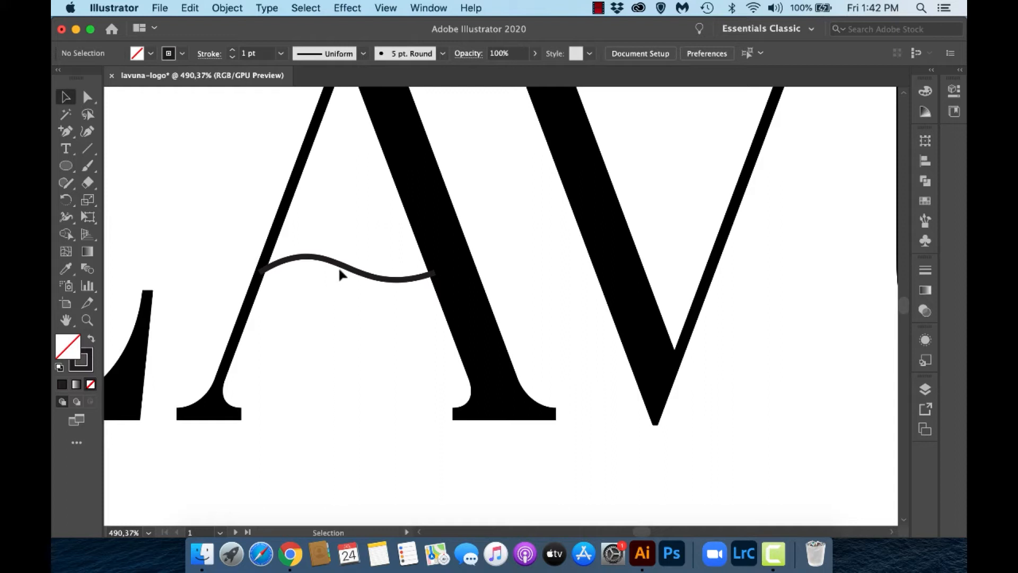
pyautogui.click(339, 269)
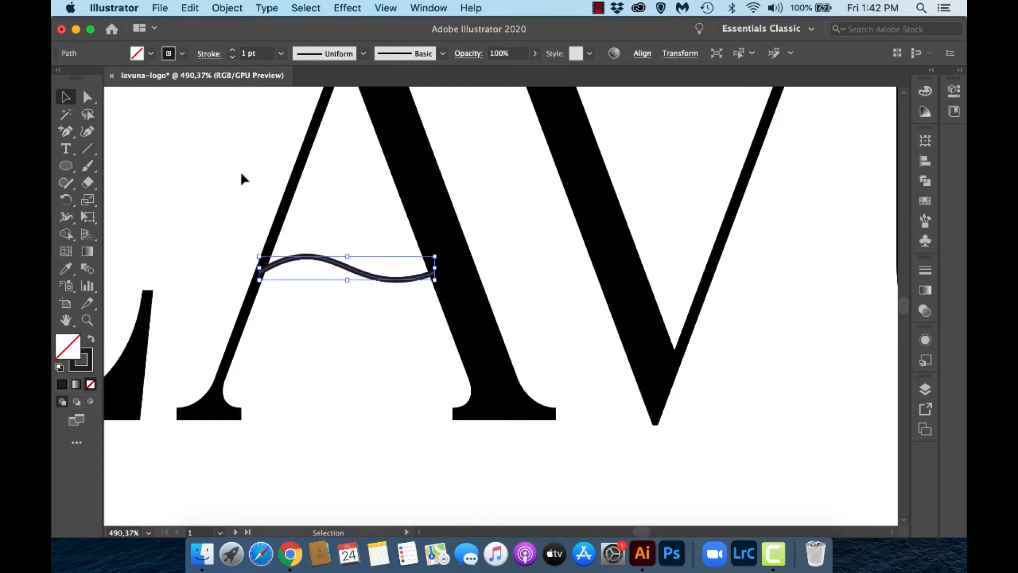
pyautogui.click(232, 51)
pyautogui.click(214, 131)
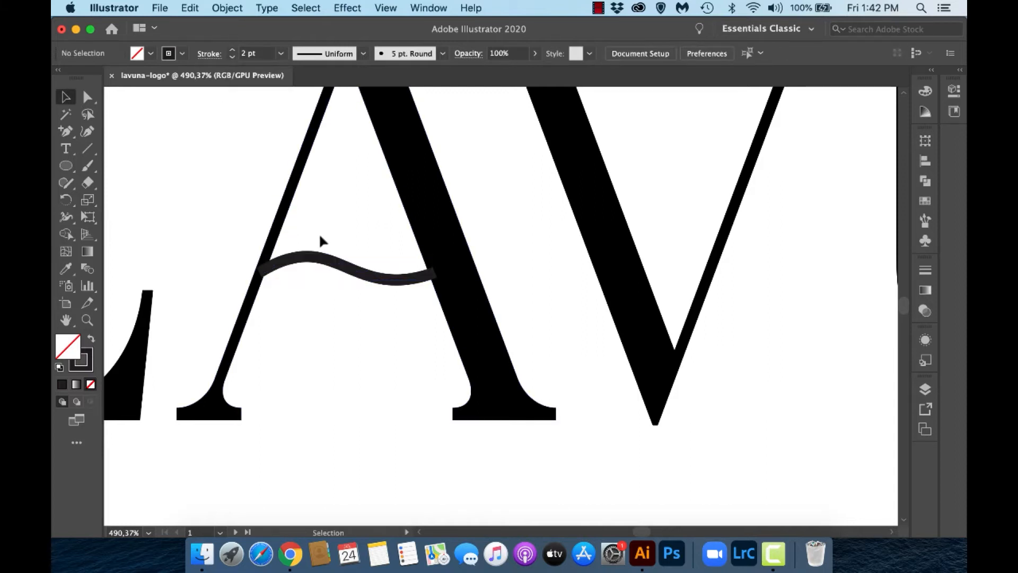
# Step: Reduce the wavy crossbar's stroke weight to 1,6 pt and further to 1,5 pt
pyautogui.click(323, 265)
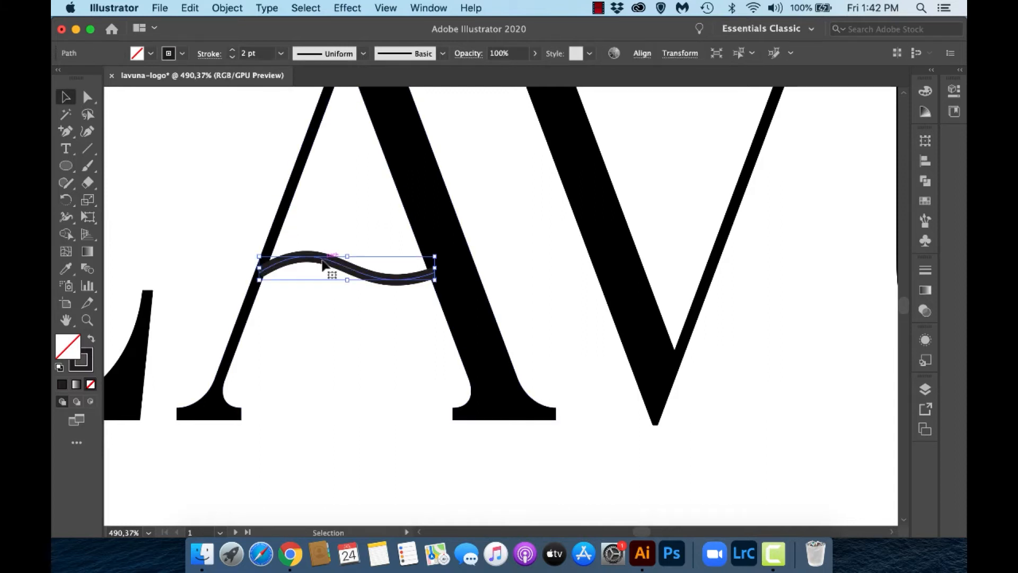
pyautogui.click(249, 54)
pyautogui.write('1,6')
pyautogui.press('Return')
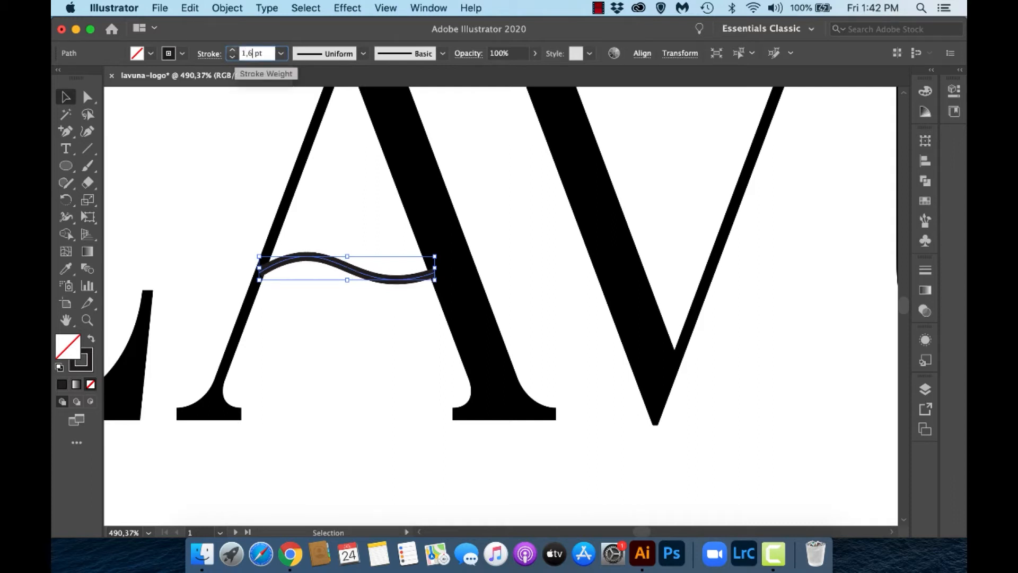
pyautogui.click(253, 53)
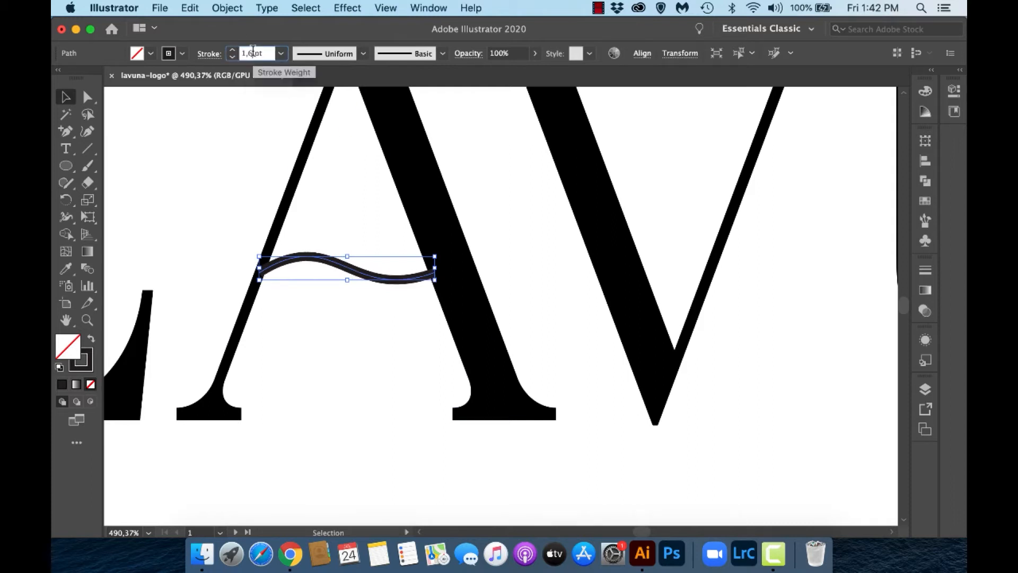
pyautogui.write('5')
pyautogui.press('Return')
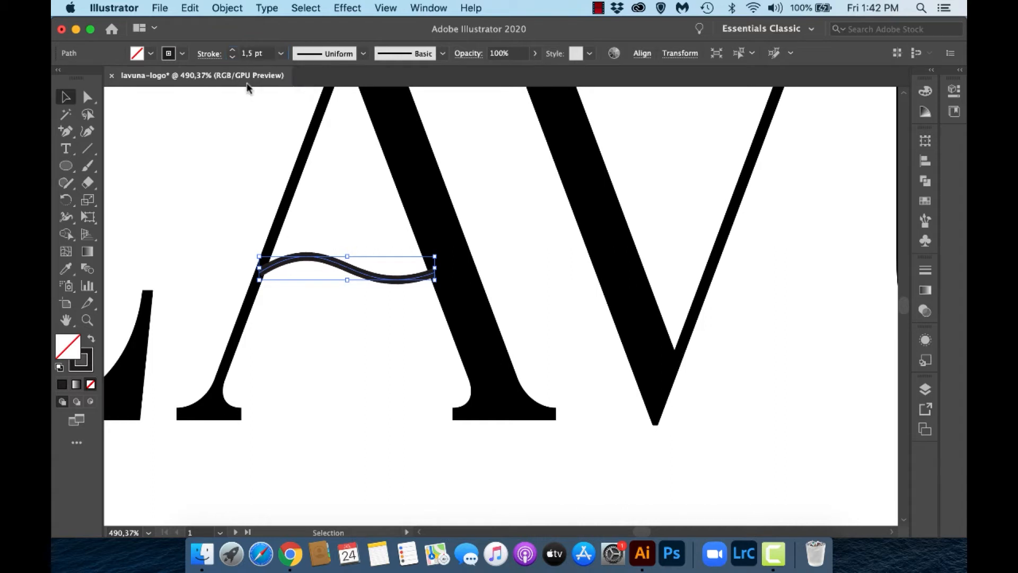
# Step: Draw a straight line segment inside the first A's thin leg, parallel to its edges, as a thickness gauge
pyautogui.click(280, 207)
pyautogui.scroll(5, 278, 205)
pyautogui.click(189, 226)
pyautogui.scroll(2, 189, 226)
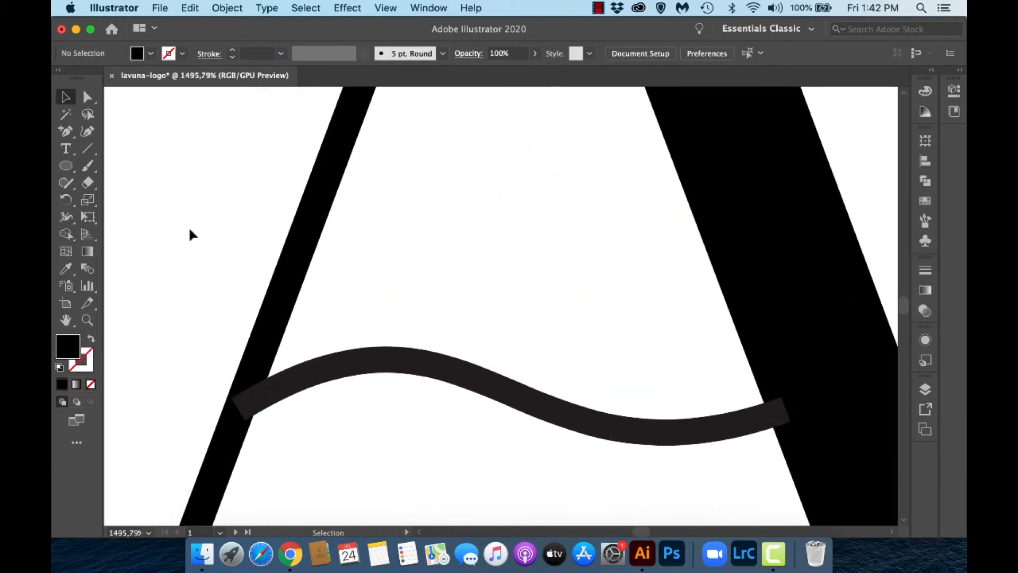
pyautogui.click(86, 149)
pyautogui.click(345, 129)
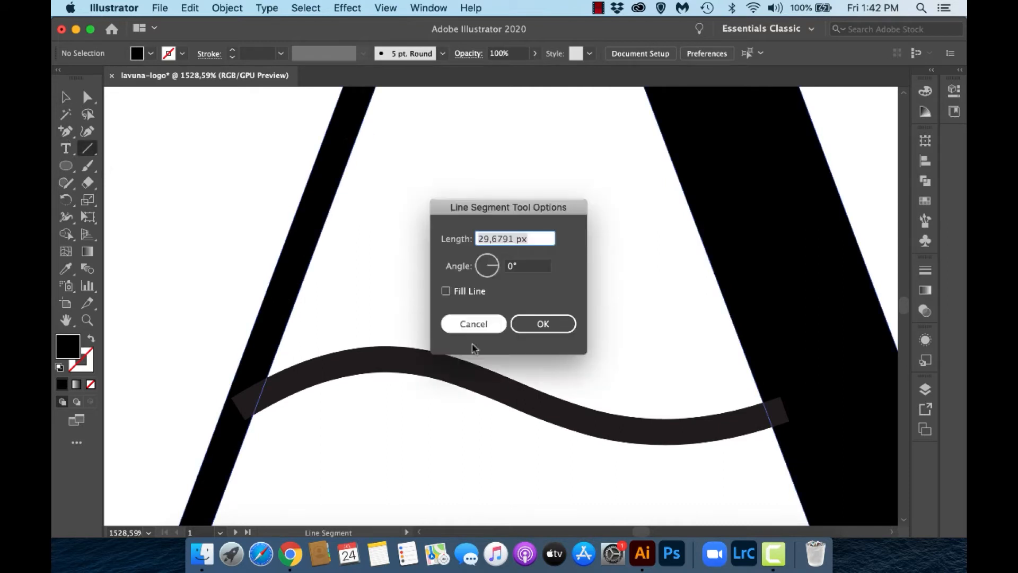
pyautogui.click(469, 325)
pyautogui.moveTo(276, 318); pyautogui.dragTo(339, 136)
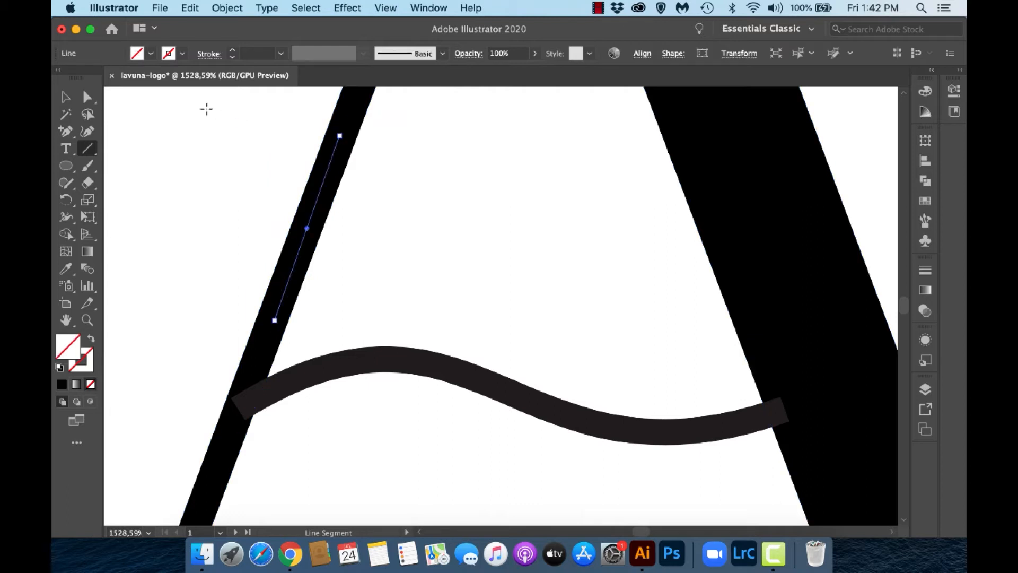
# Step: Set the gauge line's stroke weight to 1,7 pt to compare it with the thin leg, and delete the line
pyautogui.click(67, 99)
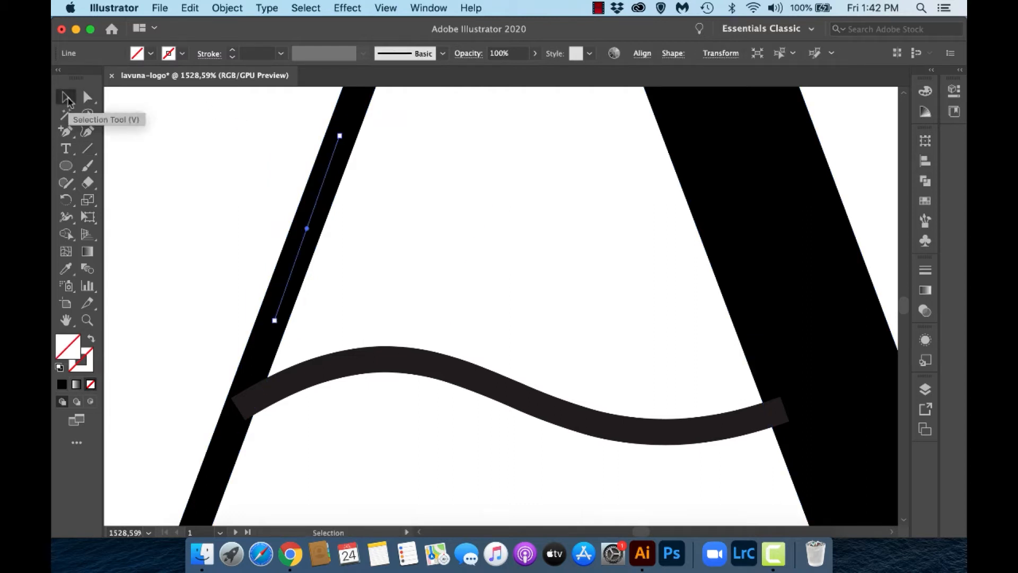
pyautogui.click(231, 52)
pyautogui.click(231, 52)
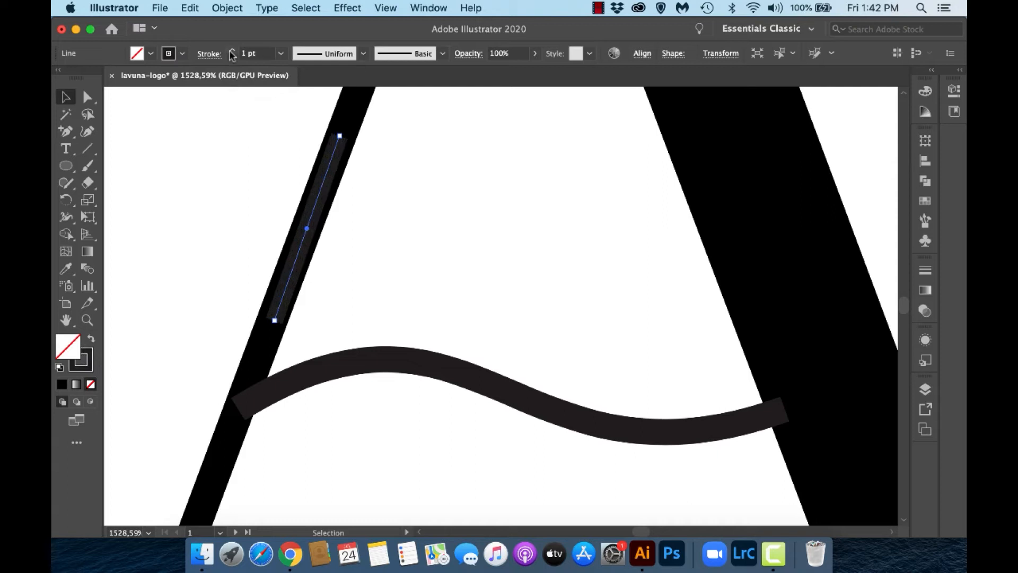
pyautogui.click(231, 52)
pyautogui.click(238, 54)
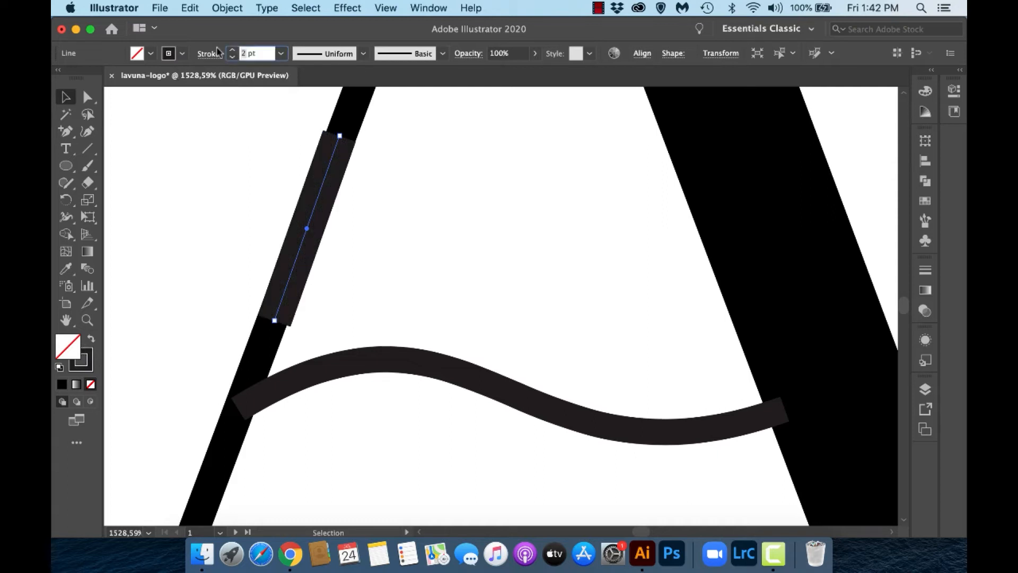
pyautogui.write('1,7')
pyautogui.press('Return')
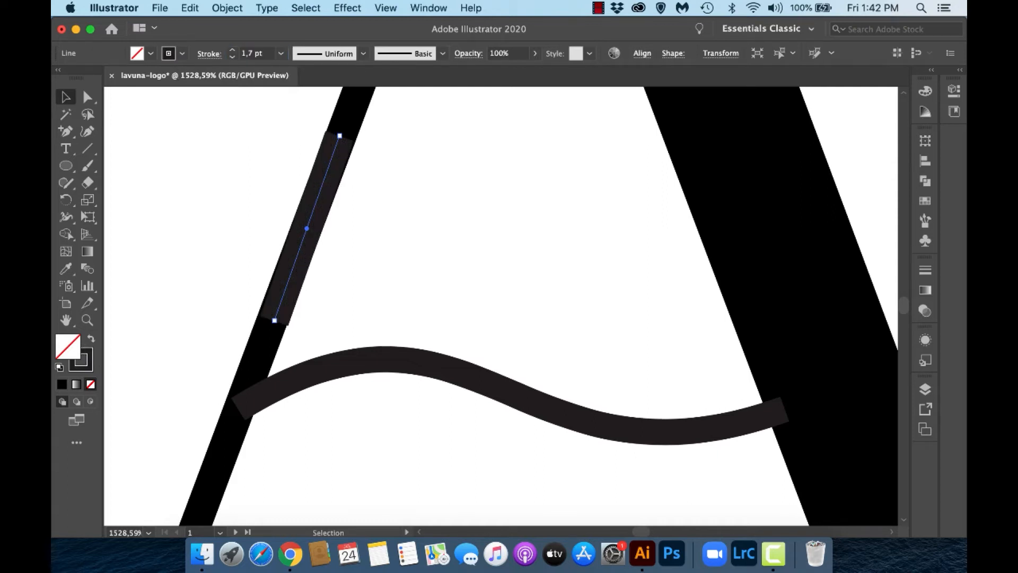
pyautogui.press('Delete')
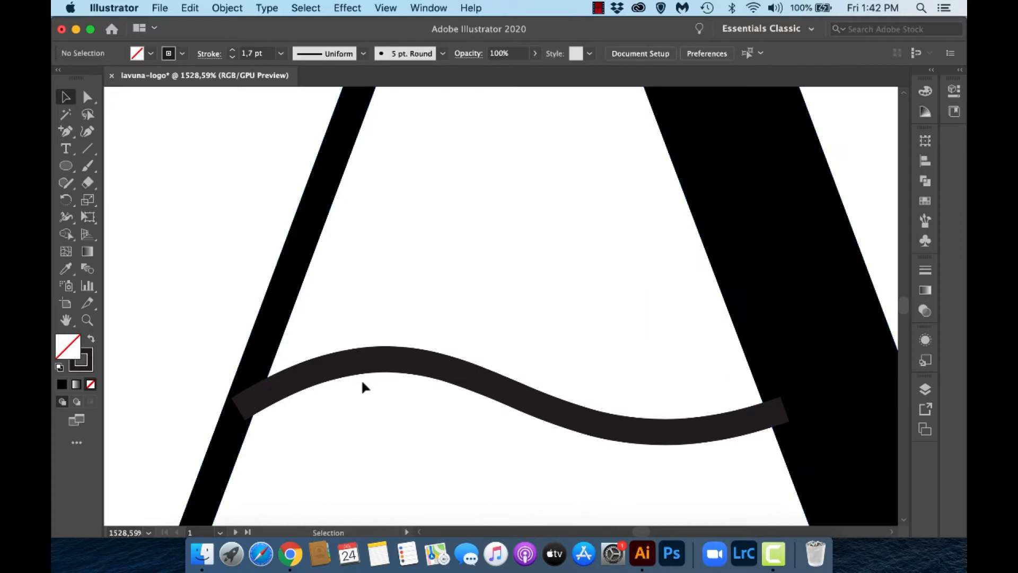
# Step: Set the wavy crossbar's stroke weight to 1,7 pt to match the A's thin leg
pyautogui.click(371, 363)
pyautogui.click(253, 52)
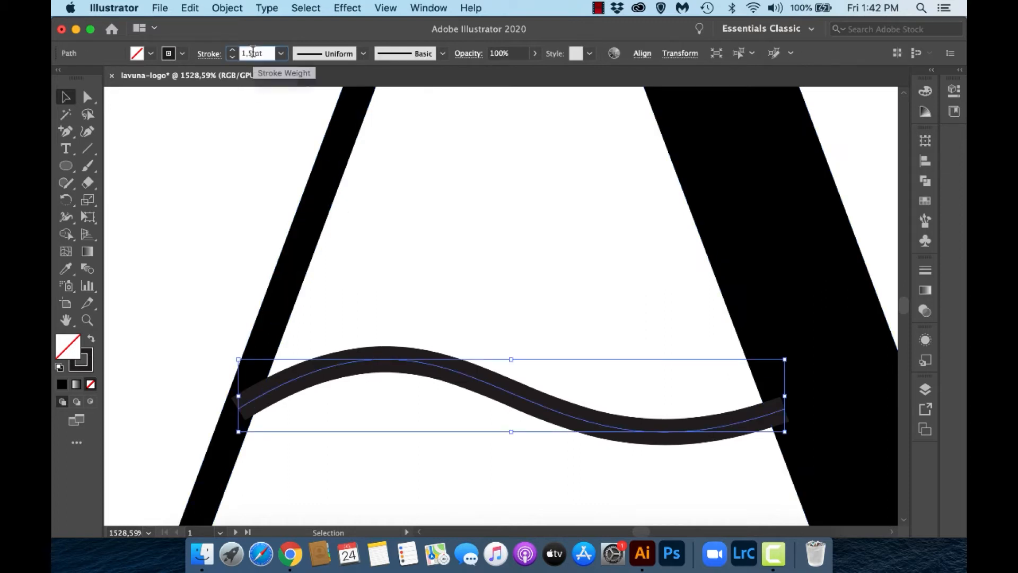
pyautogui.write('7')
pyautogui.press('Return')
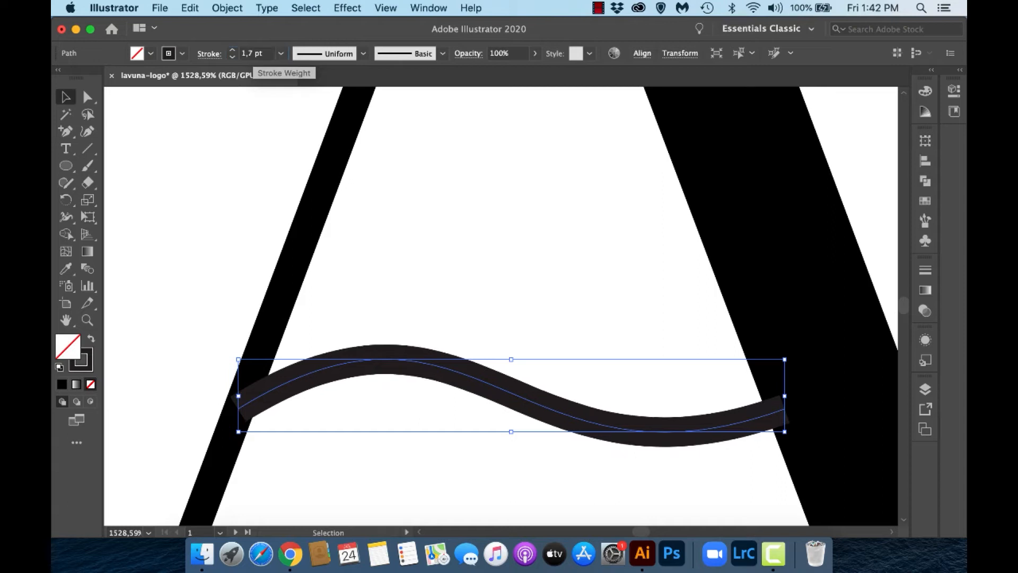
pyautogui.click(501, 180)
# Step: Expand the thickened crossbar's fill and stroke into a shape and add the first A to the selection
pyautogui.scroll(-5, 501, 181)
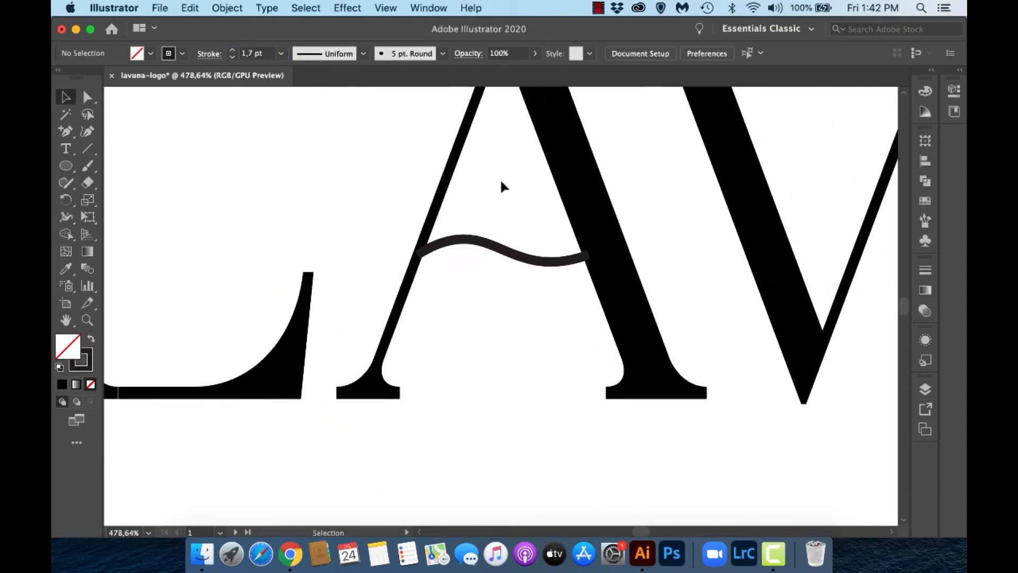
pyautogui.scroll(-1, 500, 186)
pyautogui.click(391, 330)
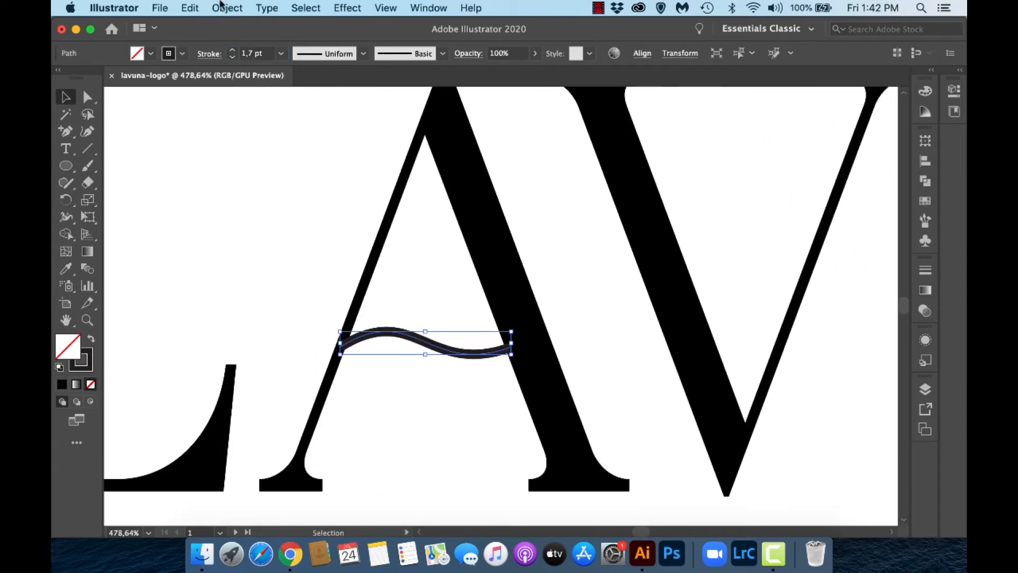
pyautogui.click(226, 7)
pyautogui.click(288, 169)
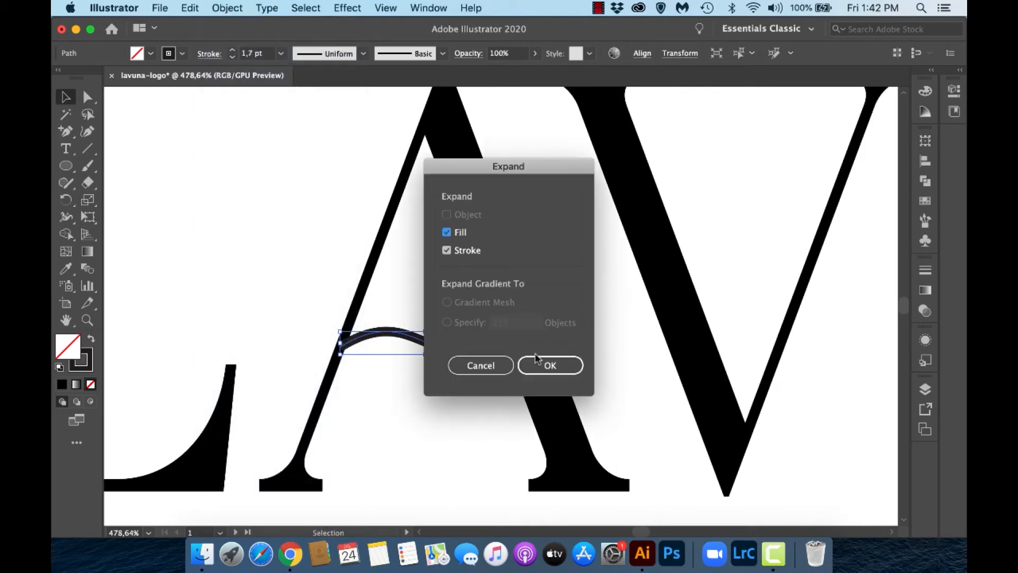
pyautogui.click(546, 364)
pyautogui.keyDown('shift'); pyautogui.click(504, 287); pyautogui.keyUp('shift')
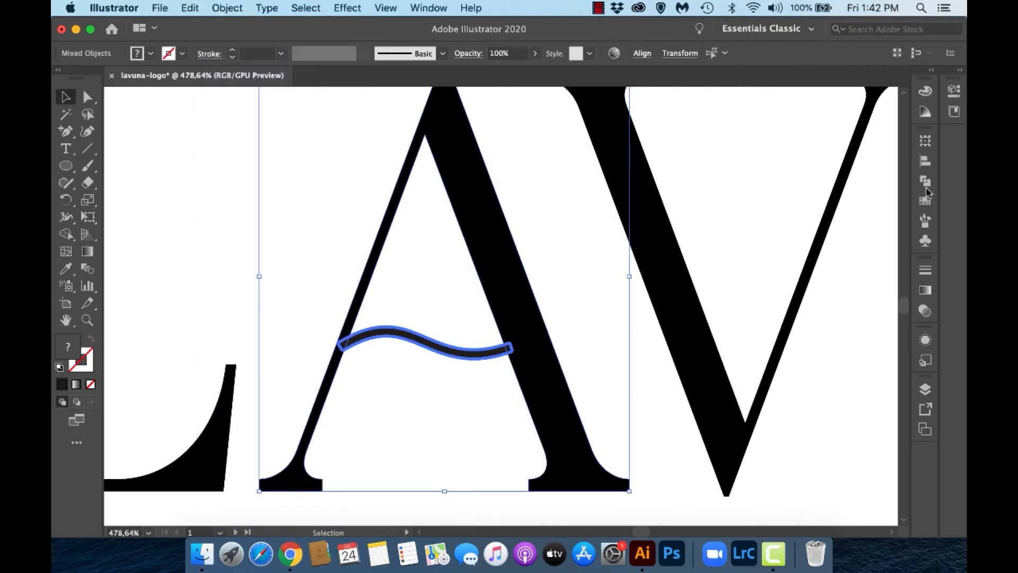
# Step: Unite the wavy crossbar with the first A and sample the L's black fill onto the merged letter
pyautogui.click(926, 181)
pyautogui.click(751, 171)
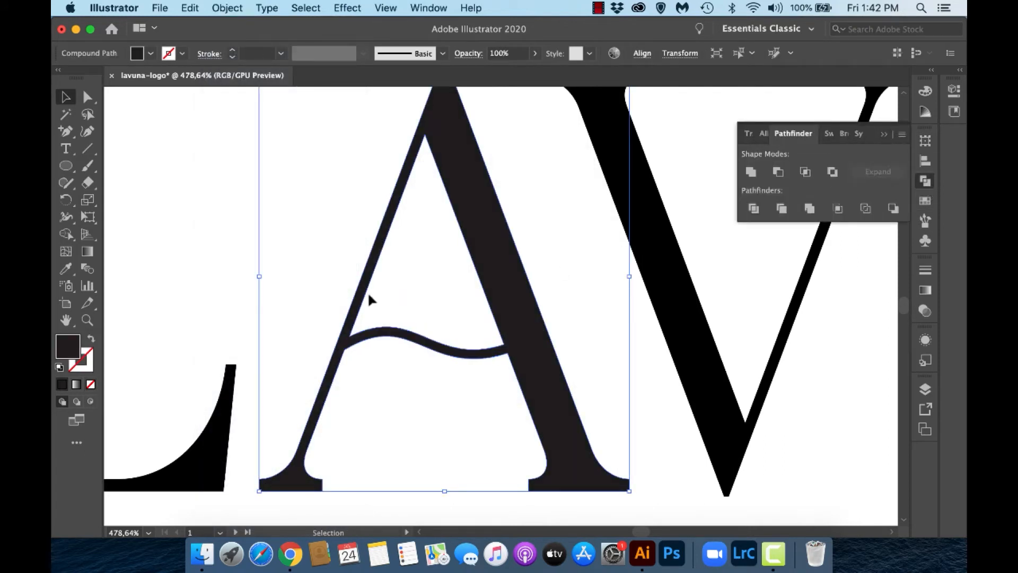
pyautogui.click(64, 269)
pyautogui.click(199, 459)
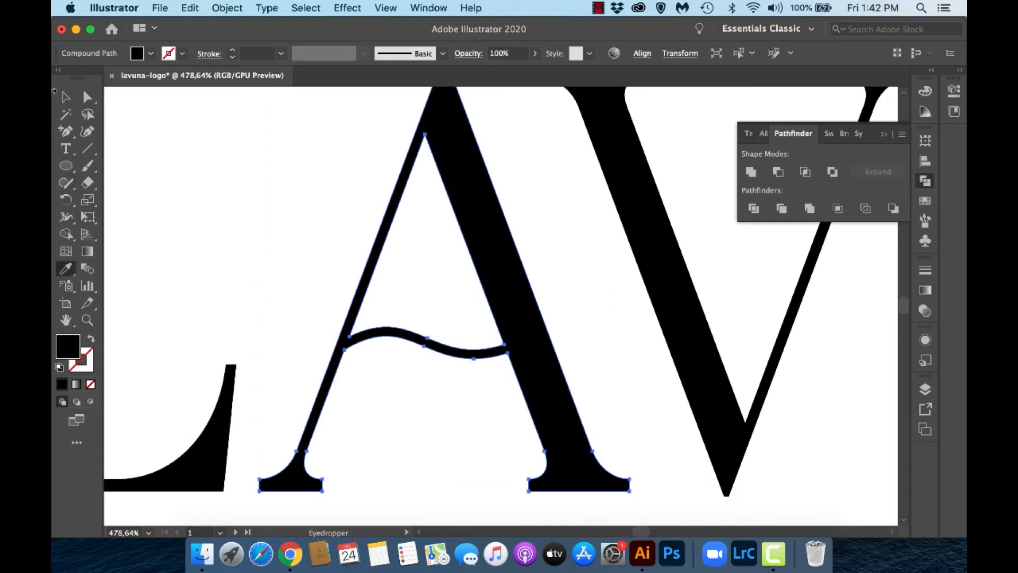
pyautogui.click(65, 97)
pyautogui.click(206, 150)
pyautogui.click(884, 134)
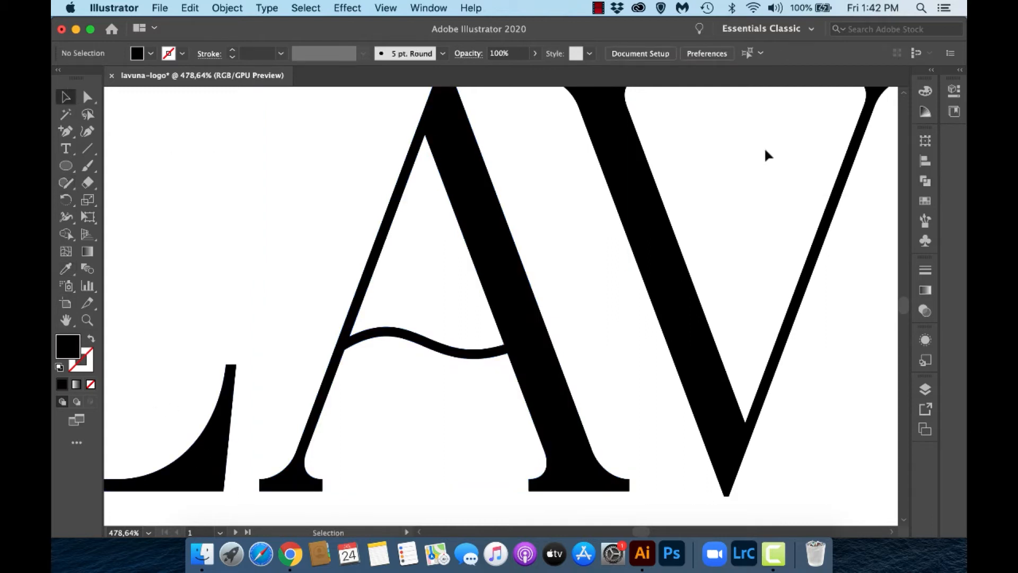
# Step: Replace the last A of LAVUNA with a copy of the wavy-crossbar A moved straight across onto its position
pyautogui.scroll(-5, 762, 145)
pyautogui.scroll(-5, 763, 151)
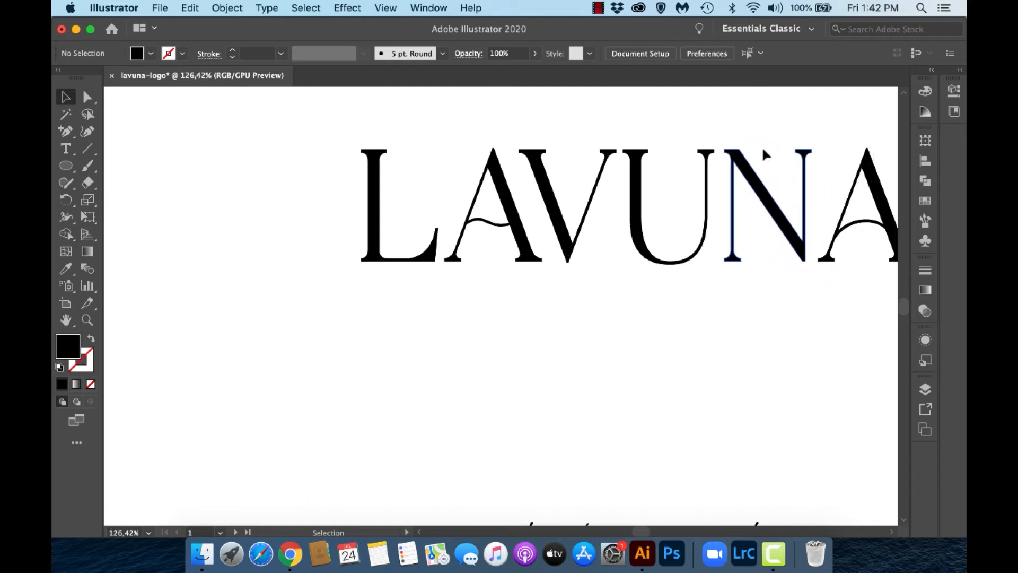
pyautogui.hscroll(5, 763, 151)
pyautogui.moveTo(272, 145); pyautogui.dragTo(301, 276)
pyautogui.press('super+c')
pyautogui.press('super+f')
pyautogui.hotkey('shift', 'Right')
pyautogui.hotkey('shift', 'Right')
pyautogui.hotkey('shift', 'Right')
pyautogui.hotkey('shift', 'Right')
pyautogui.hotkey('shift', 'Right')
pyautogui.hotkey('shift', 'Right')
pyautogui.hotkey('shift', 'Right')
pyautogui.hotkey('shift', 'Right')
pyautogui.hotkey('shift', 'Right')
pyautogui.hotkey('shift', 'Right')
pyautogui.hotkey('shift', 'Right')
pyautogui.hotkey('shift', 'Right')
pyautogui.hotkey('shift', 'Right')
pyautogui.hotkey('shift', 'Right')
pyautogui.hotkey('shift', 'Right')
pyautogui.hotkey('shift', 'Right')
pyautogui.hotkey('shift', 'Right')
pyautogui.hotkey('shift', 'Right')
pyautogui.hotkey('shift', 'Right')
pyautogui.hotkey('shift', 'Right')
pyautogui.hotkey('shift', 'Right')
pyautogui.hotkey('shift', 'Right')
pyautogui.hotkey('shift', 'Right')
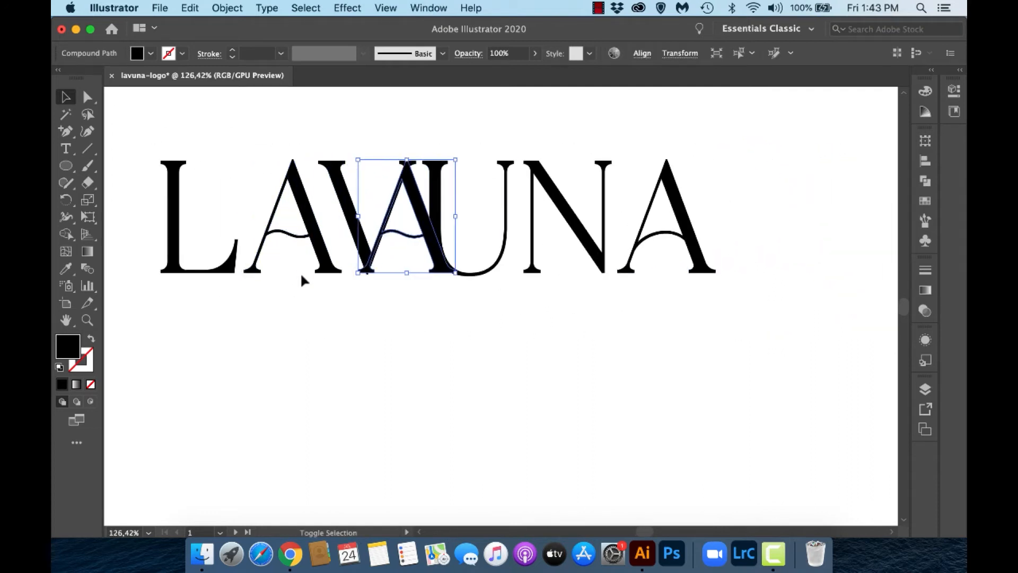
pyautogui.hotkey('shift', 'Right')
pyautogui.hotkey('shift', 'Right')
pyautogui.hotkey('shift', 'Right')
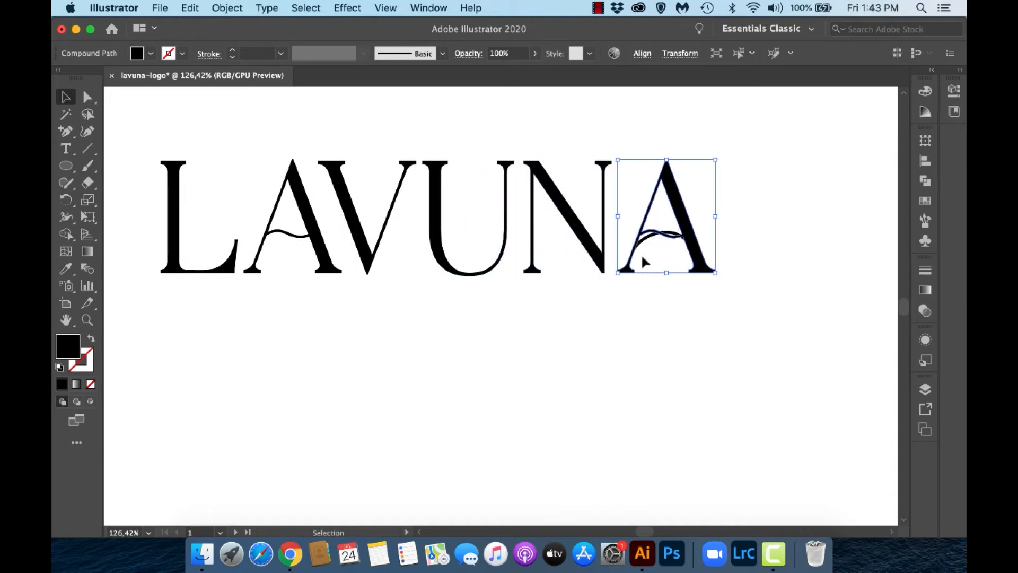
pyautogui.press('Delete')
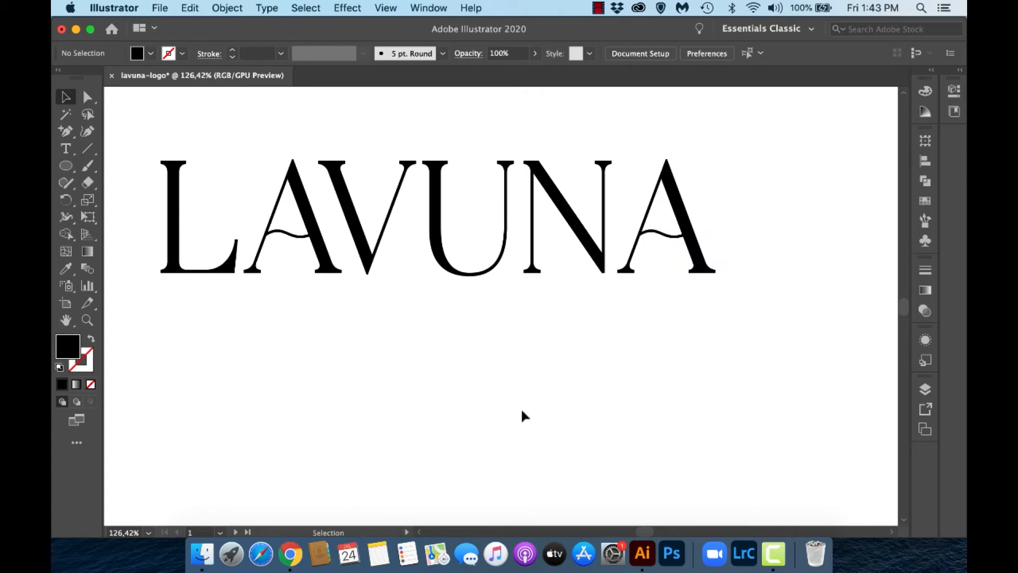
# Step: Centre the LAVUNA wordmark group on the artboard horizontally and vertically
pyautogui.scroll(-8, 511, 415)
pyautogui.scroll(-2, 512, 418)
pyautogui.scroll(-3, 512, 419)
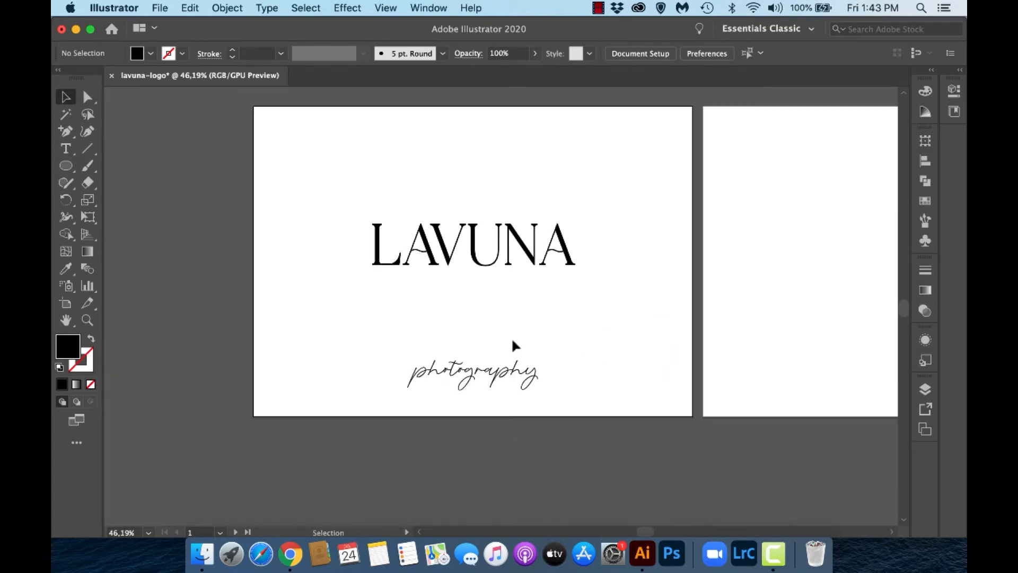
pyautogui.hscroll(-2, 511, 336)
pyautogui.scroll(4, 511, 336)
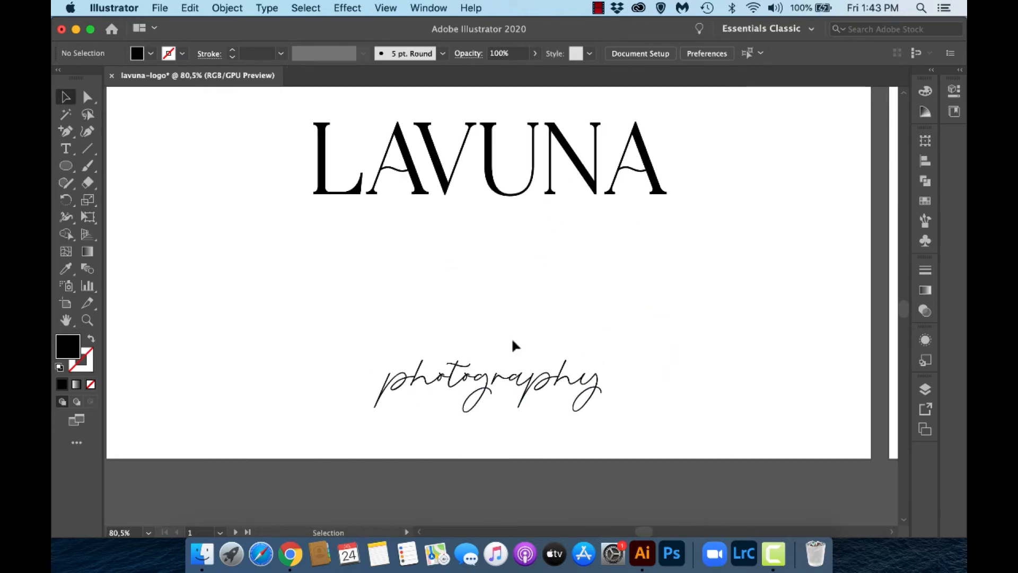
pyautogui.scroll(-3, 511, 336)
pyautogui.scroll(3, 531, 232)
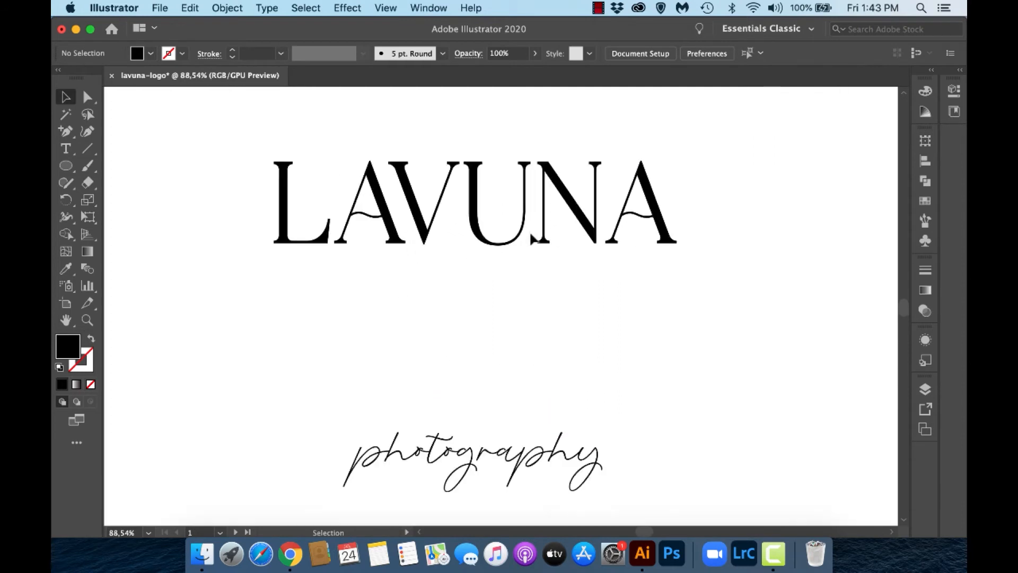
pyautogui.hscroll(3, 552, 260)
pyautogui.click(488, 249)
pyautogui.hscroll(-3, 488, 249)
pyautogui.scroll(1, 487, 249)
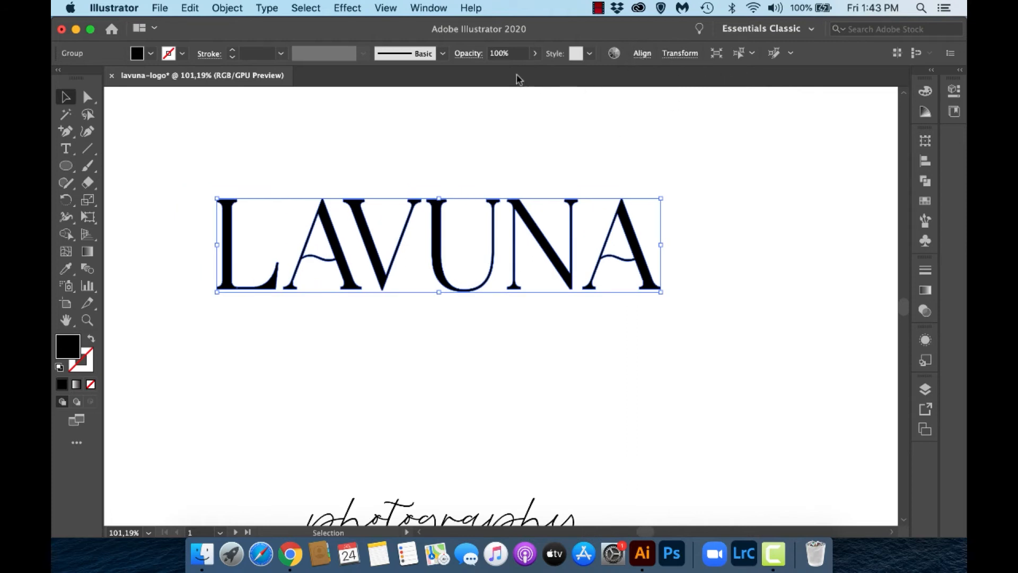
pyautogui.click(641, 54)
pyautogui.click(613, 95)
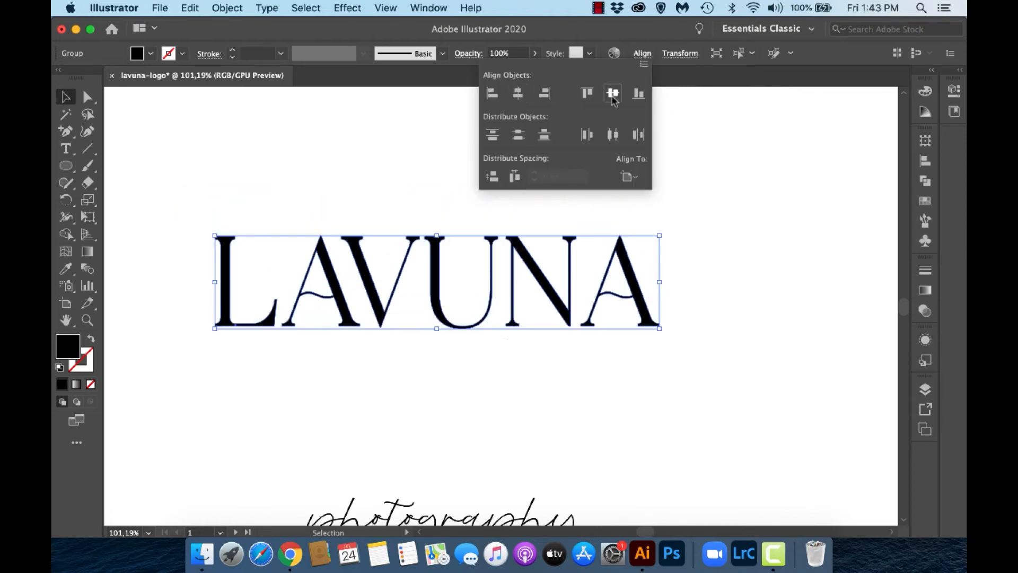
pyautogui.click(484, 394)
pyautogui.click(544, 370)
# Step: Move the photography script straight up until it sits just beneath the LAVUNA wordmark
pyautogui.scroll(-3, 545, 371)
pyautogui.hscroll(-1, 545, 371)
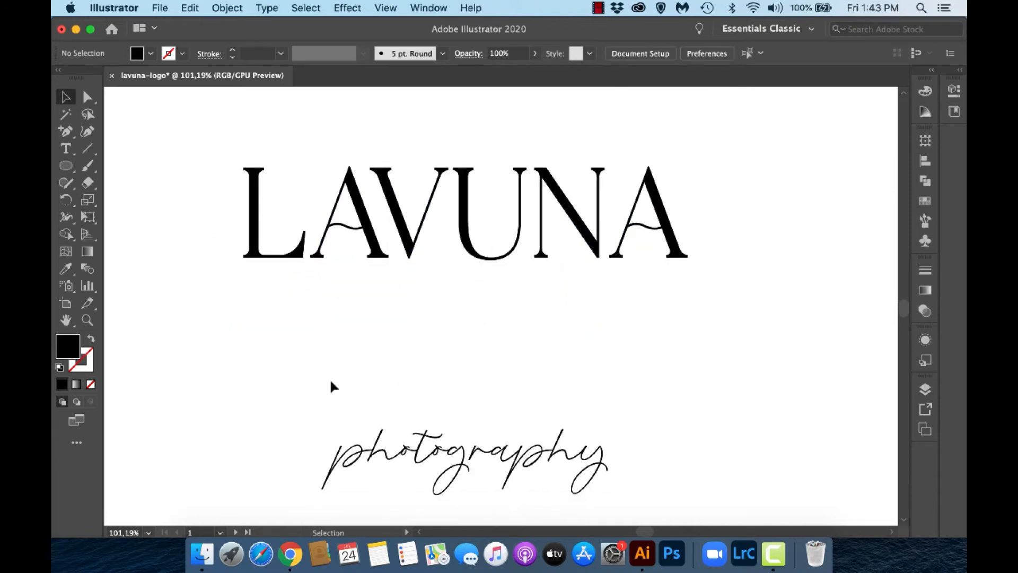
pyautogui.click(594, 497)
pyautogui.hotkey('shift', 'Up')
pyautogui.hotkey('shift', 'Up')
pyautogui.hotkey('shift', 'Up')
pyautogui.hotkey('shift', 'Up')
pyautogui.hotkey('shift', 'Up')
pyautogui.hotkey('shift', 'Up')
pyautogui.hotkey('shift', 'Up')
pyautogui.hotkey('shift', 'Up')
pyautogui.hotkey('shift', 'Up')
pyautogui.hotkey('shift', 'Up')
pyautogui.hotkey('shift', 'Up')
pyautogui.hotkey('shift', 'Up')
pyautogui.hotkey('shift', 'Up')
pyautogui.hotkey('shift', 'Up')
pyautogui.hotkey('shift', 'Up')
pyautogui.hotkey('shift', 'Up')
pyautogui.hotkey('shift', 'Up')
pyautogui.hotkey('shift', 'Up')
pyautogui.hotkey('shift', 'Up')
pyautogui.hotkey('shift', 'Up')
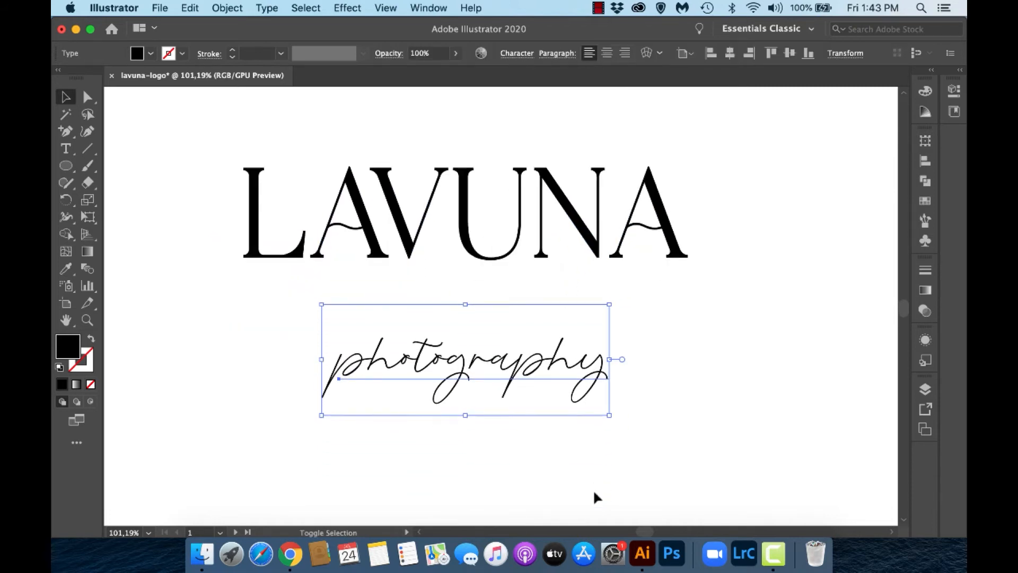
pyautogui.hotkey('shift', 'Up')
pyautogui.hotkey('shift', 'Up')
pyautogui.hotkey('shift', 'Up')
pyautogui.hotkey('shift', 'Up')
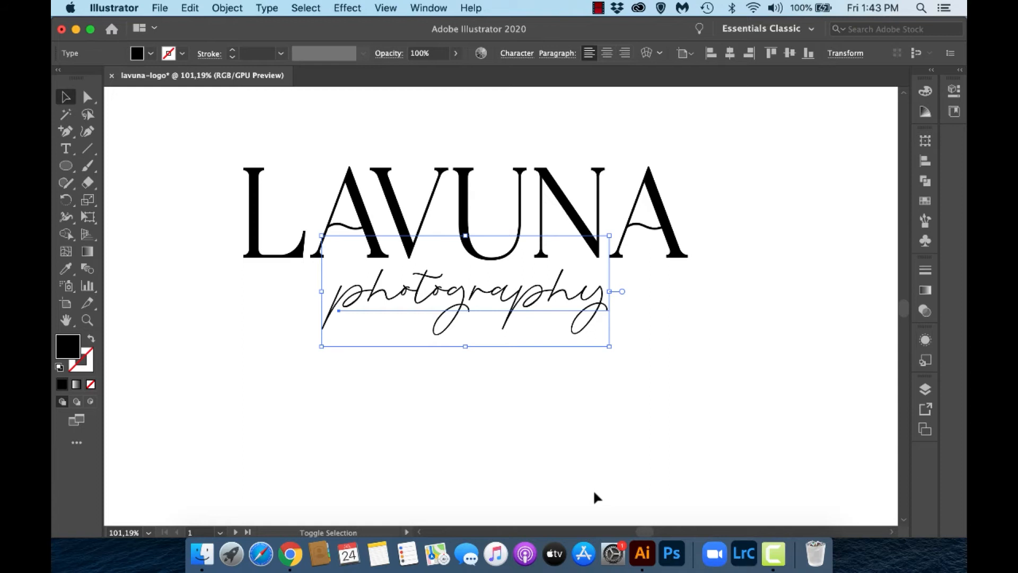
pyautogui.click(608, 386)
# Step: Examine the photography script's strokes and its spacing beneath the LAVUNA wordmark, both close up and as a whole
pyautogui.scroll(6, 609, 402)
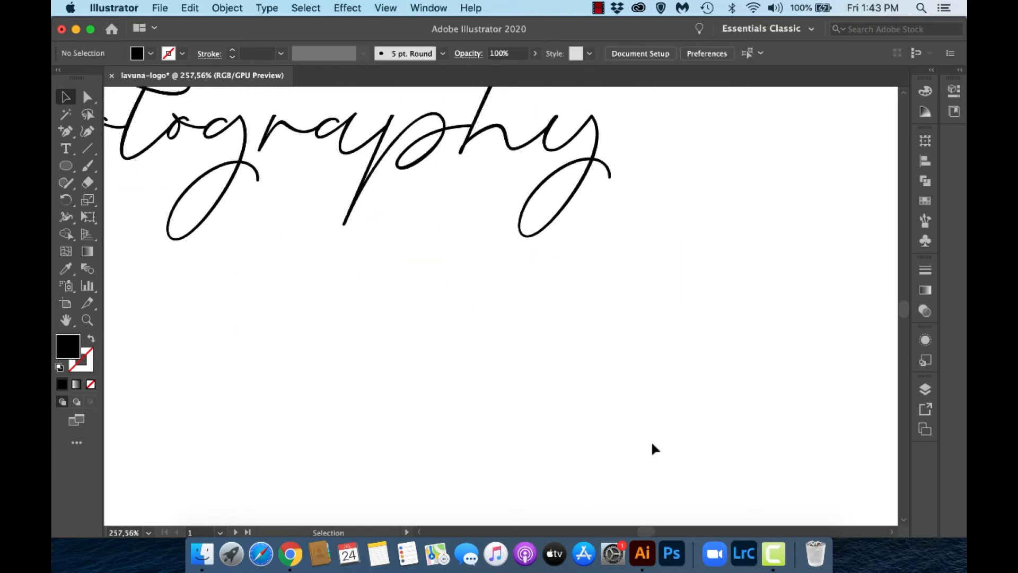
pyautogui.hscroll(-5, 652, 448)
pyautogui.scroll(1, 652, 448)
pyautogui.scroll(-5, 490, 313)
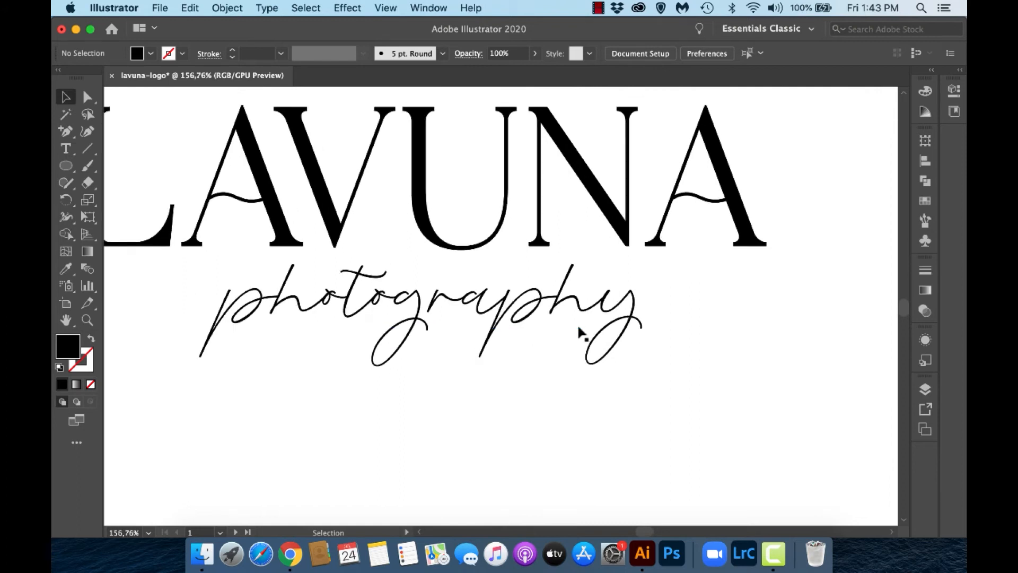
pyautogui.scroll(2, 579, 331)
pyautogui.scroll(-5, 579, 332)
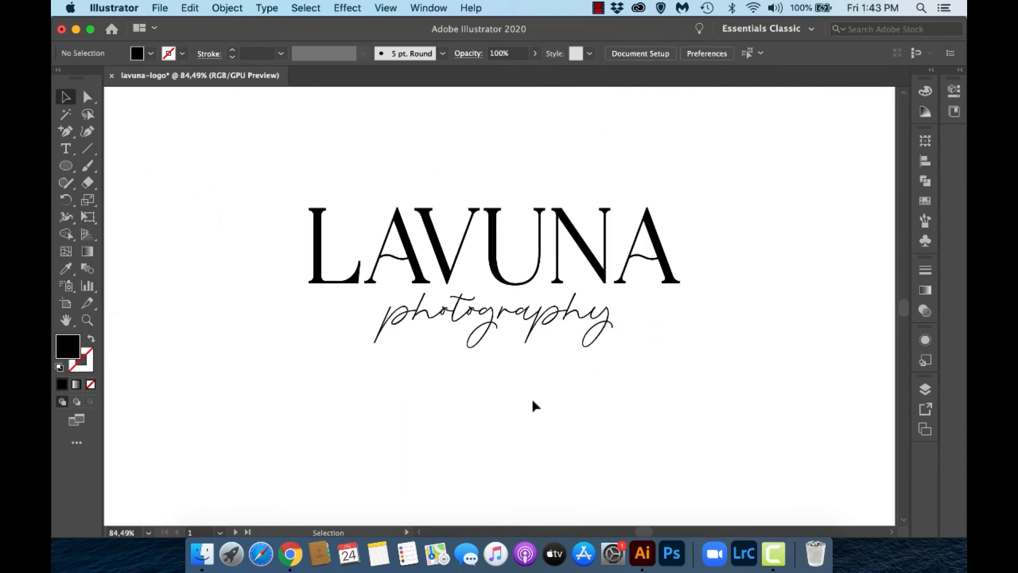
pyautogui.hscroll(3, 532, 403)
pyautogui.scroll(1, 533, 403)
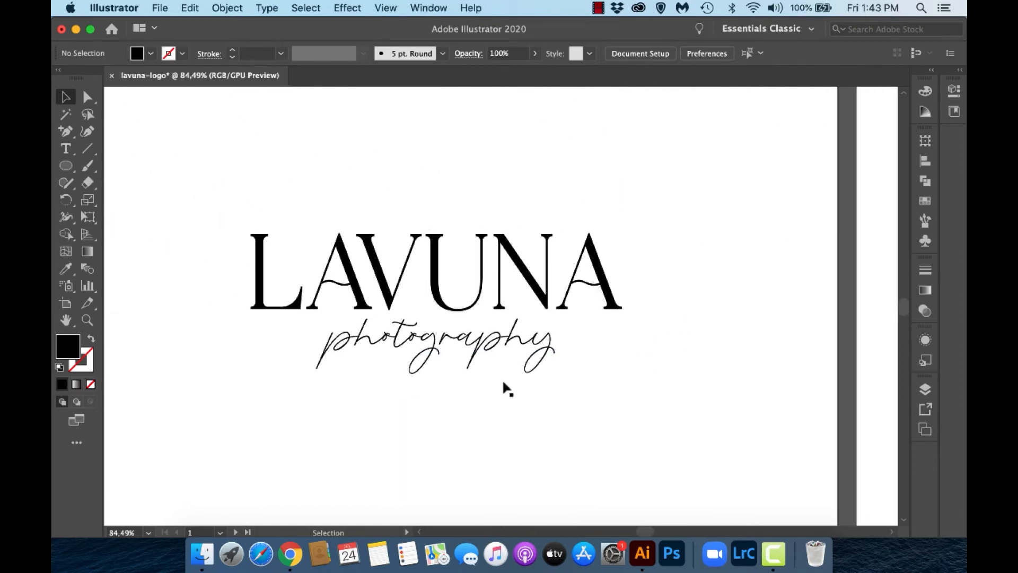
# Step: Expand the photography text into shapes with Object and Fill enabled
pyautogui.click(425, 362)
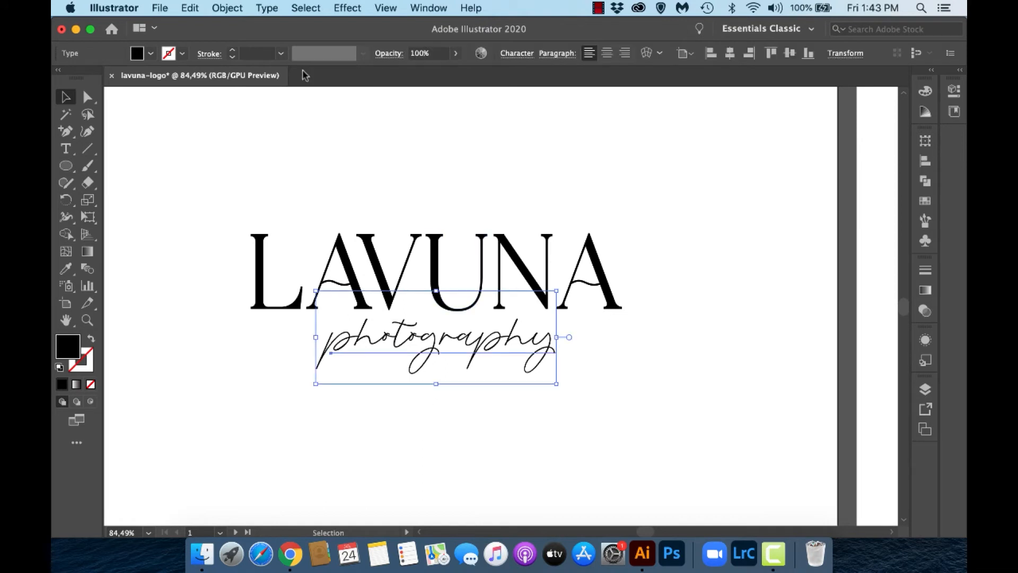
pyautogui.click(248, 6)
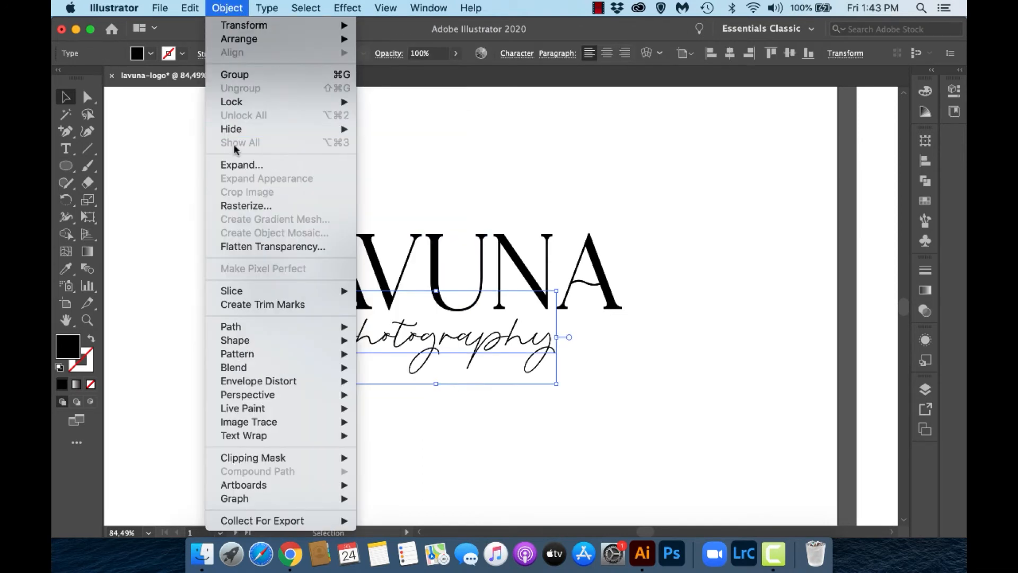
pyautogui.click(241, 163)
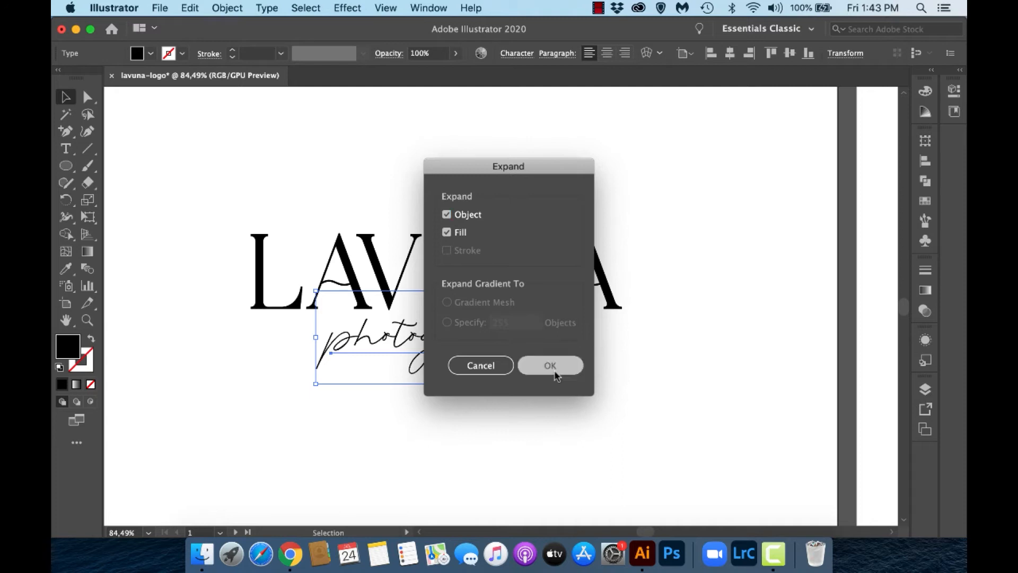
pyautogui.click(555, 371)
pyautogui.click(638, 370)
# Step: Draw a black circle above the LAVUNA wordmark and centre it horizontally on the artboard
pyautogui.scroll(-10, 638, 370)
pyautogui.scroll(10, 638, 370)
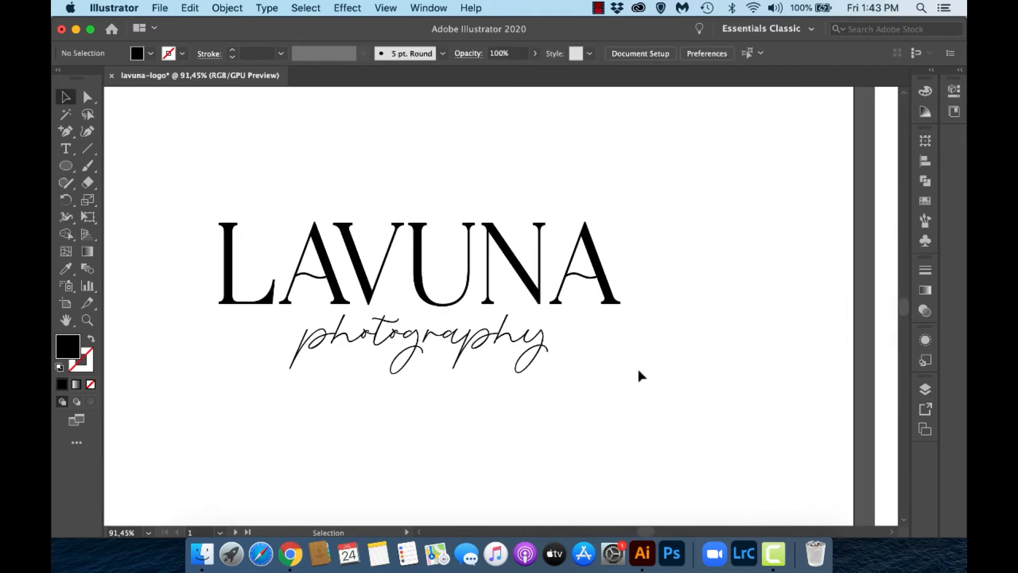
pyautogui.scroll(2, 638, 375)
pyautogui.scroll(5, 603, 218)
pyautogui.hscroll(-5, 603, 215)
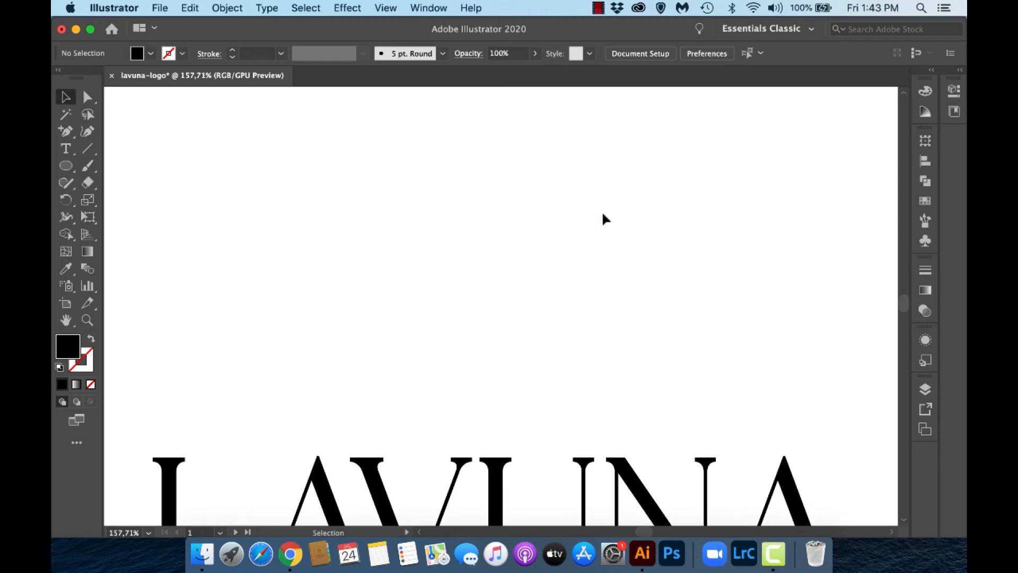
pyautogui.scroll(-4, 602, 211)
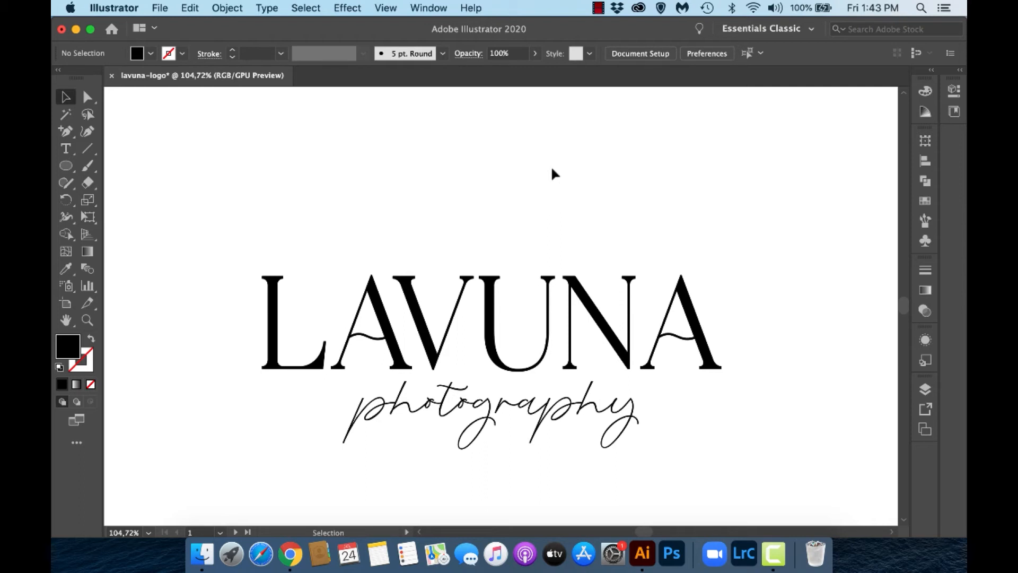
pyautogui.scroll(4, 345, 124)
pyautogui.hscroll(3, 345, 125)
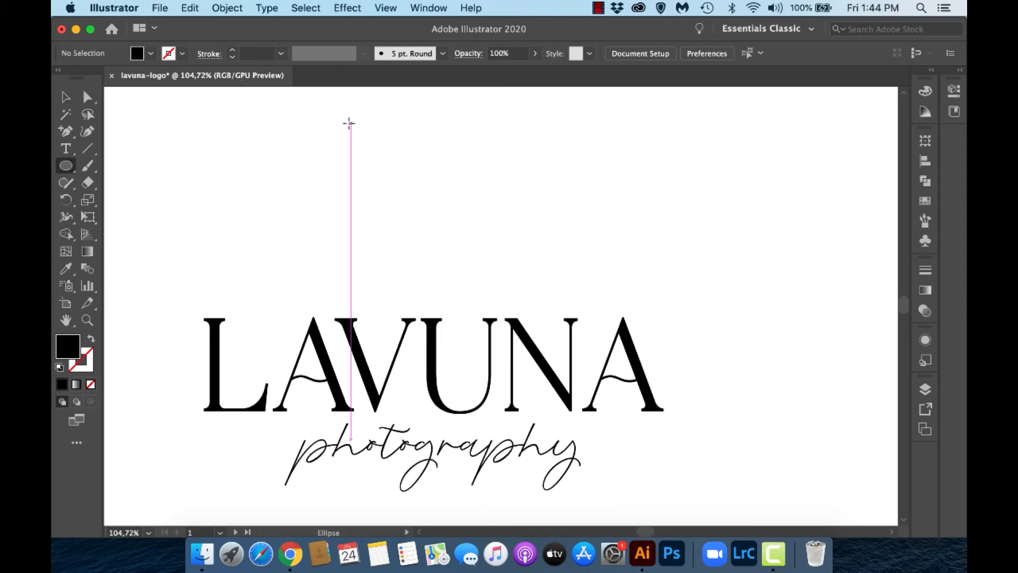
pyautogui.moveTo(340, 153); pyautogui.dragTo(517, 281)
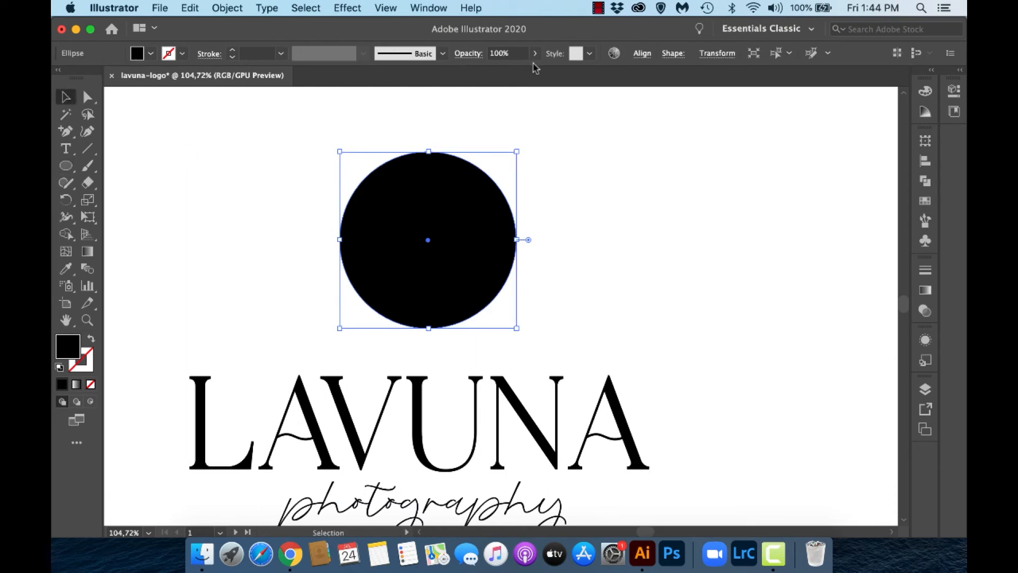
pyautogui.click(640, 57)
pyautogui.click(517, 96)
# Step: Duplicate the circle in place, shift the copy upward and subtract it from the original to form an upturned crescent
pyautogui.press('super+c')
pyautogui.press('super+f')
pyautogui.hotkey('shift', 'Up')
pyautogui.hotkey('shift', 'Up')
pyautogui.hotkey('shift', 'Up')
pyautogui.hotkey('shift', 'Up')
pyautogui.hotkey('shift', 'Up')
pyautogui.hotkey('shift', 'Up')
pyautogui.keyDown('shift'); pyautogui.click(447, 275); pyautogui.keyUp('shift')
pyautogui.click(925, 180)
pyautogui.click(783, 173)
# Step: Swap the crescent's fill and stroke so it becomes a black outline without fill
pyautogui.click(91, 338)
pyautogui.click(231, 262)
pyautogui.click(925, 181)
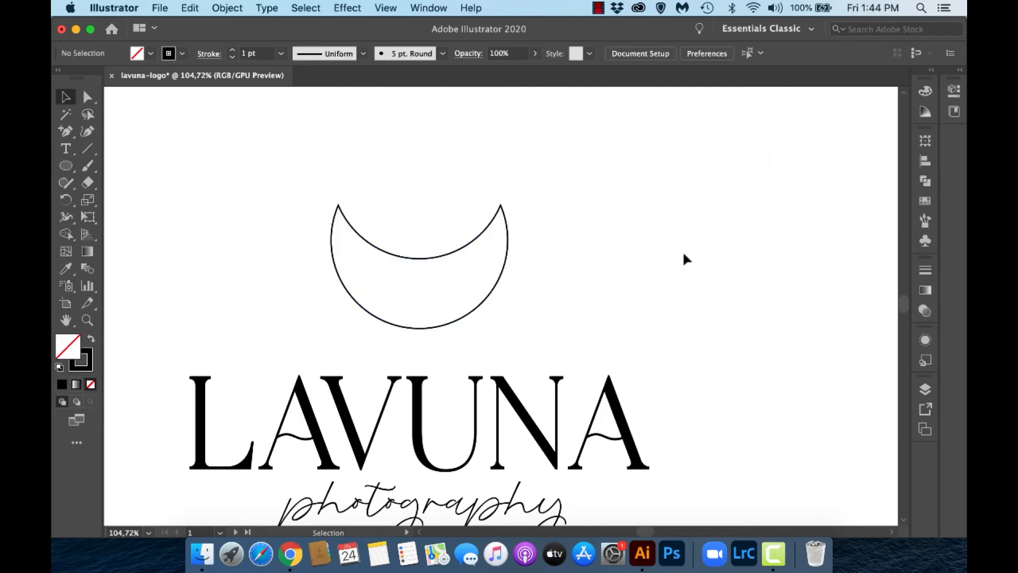
# Step: Move the lettering straight down to widen the gap below the crescent
pyautogui.scroll(-5, 683, 254)
pyautogui.moveTo(507, 280); pyautogui.dragTo(508, 380)
pyautogui.click(719, 211)
# Step: Try to start a Pen line across the crescent's lower part by placing points on both sides of its outline
pyautogui.scroll(10, 719, 211)
pyautogui.hscroll(-8, 719, 210)
pyautogui.scroll(3, 719, 210)
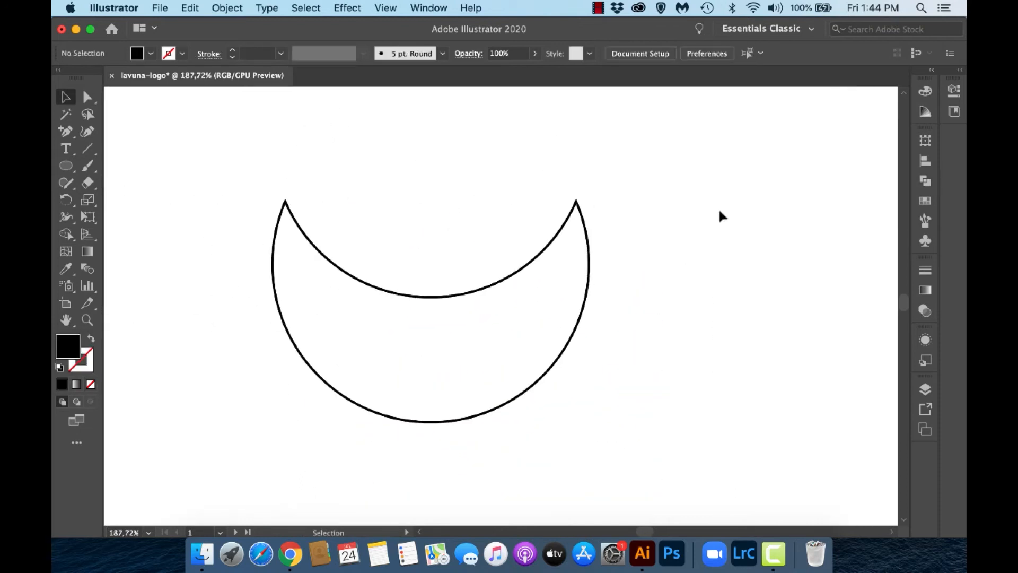
pyautogui.scroll(6, 719, 210)
pyautogui.hscroll(-4, 719, 211)
pyautogui.press('+')
pyautogui.click(348, 440)
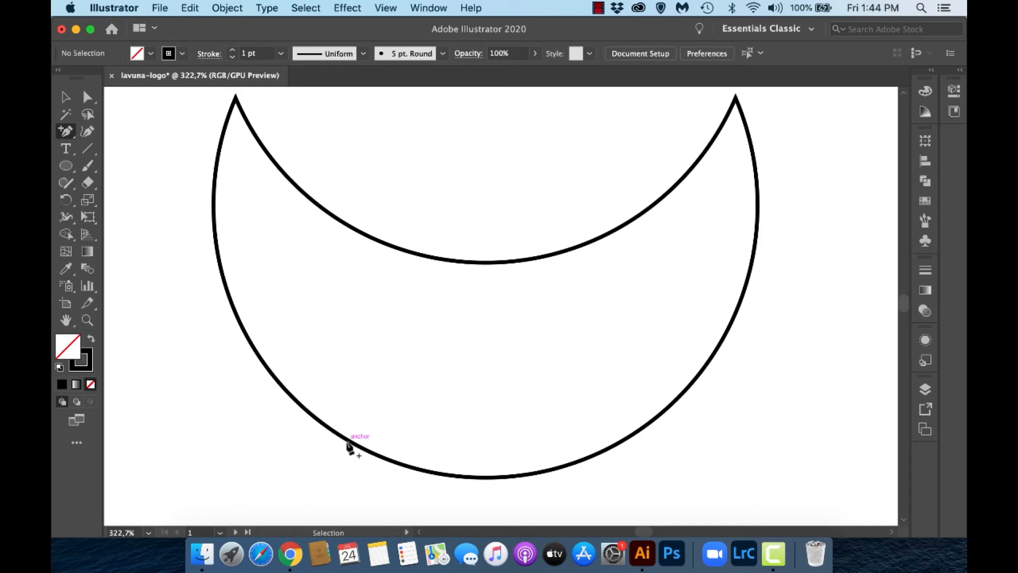
pyautogui.press('v')
pyautogui.click(298, 187)
pyautogui.click(300, 183)
pyautogui.click(218, 163)
pyautogui.click(66, 131)
pyautogui.click(328, 427)
pyautogui.click(633, 434)
pyautogui.press('super+z')
pyautogui.click(66, 133)
pyautogui.click(329, 428)
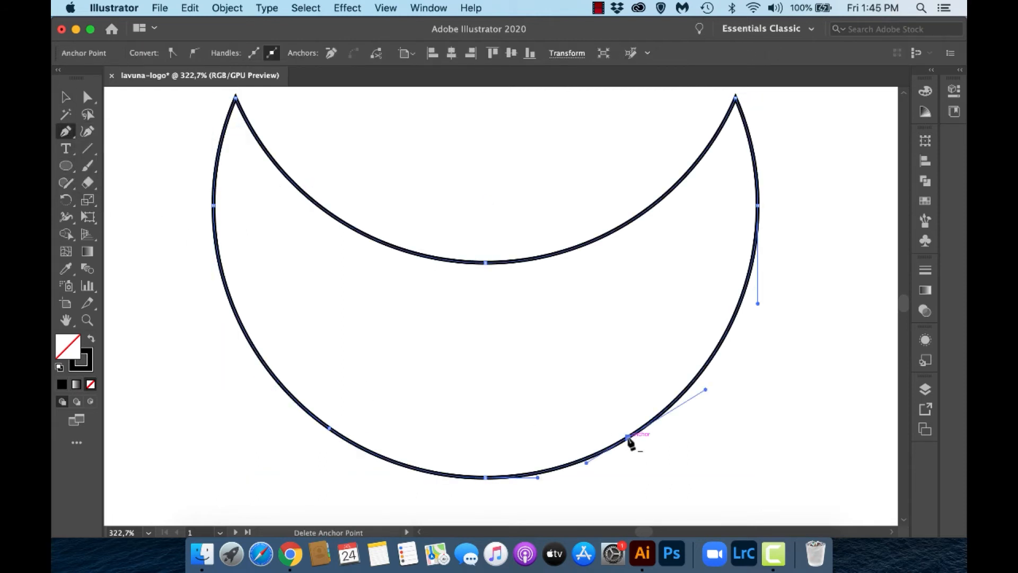
pyautogui.keyDown('super'); pyautogui.click(139, 141); pyautogui.keyUp('super')
# Step: Draw an open five-point Pen path across the crescent's lower part, running from its left edge to its right edge
pyautogui.click(326, 425)
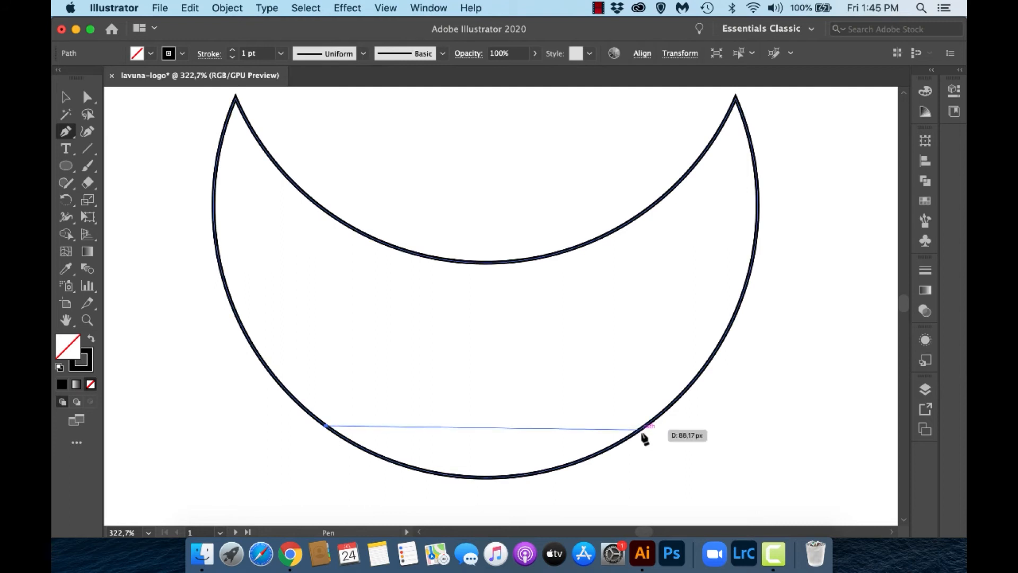
pyautogui.click(397, 412)
pyautogui.click(496, 426)
pyautogui.click(579, 425)
pyautogui.click(662, 412)
pyautogui.press('a')
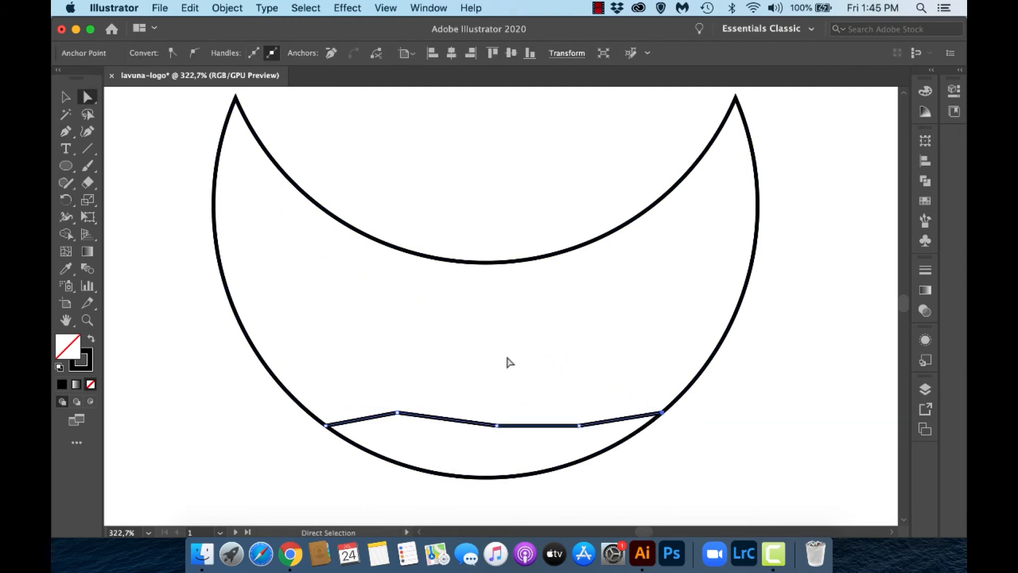
# Step: Lower the middle points of the line across the crescent's base and smooth its second anchor into a rounded crest
pyautogui.moveTo(579, 425); pyautogui.dragTo(579, 432)
pyautogui.moveTo(494, 425); pyautogui.dragTo(485, 428)
pyautogui.click(397, 408)
pyautogui.click(195, 53)
pyautogui.moveTo(420, 409); pyautogui.dragTo(450, 409)
pyautogui.click(364, 410)
pyautogui.click(397, 409)
pyautogui.moveTo(378, 409); pyautogui.dragTo(359, 409)
# Step: Smooth the lowest line's middle anchor and right end, and delete the extra anchor between them
pyautogui.click(485, 428)
pyautogui.click(194, 53)
pyautogui.click(579, 432)
pyautogui.moveTo(508, 432); pyautogui.dragTo(526, 428)
pyautogui.click(330, 53)
pyautogui.moveTo(503, 426); pyautogui.dragTo(480, 435)
pyautogui.click(194, 53)
pyautogui.moveTo(670, 380); pyautogui.dragTo(704, 468)
# Step: Fine-tune the lowest wave's trough and crest anchors so the line flows evenly between the crescent's edges
pyautogui.click(526, 428)
pyautogui.moveTo(566, 423); pyautogui.dragTo(606, 379)
pyautogui.click(539, 352)
pyautogui.scroll(-3, 539, 352)
pyautogui.scroll(3, 539, 352)
pyautogui.click(501, 373)
pyautogui.click(602, 385)
pyautogui.click(449, 366)
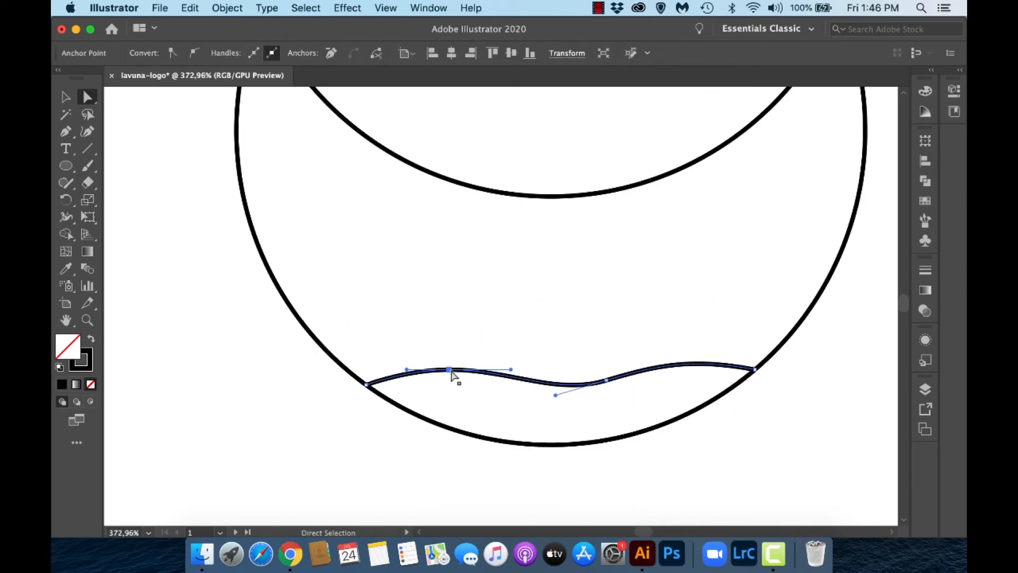
pyautogui.click(418, 241)
# Step: Draw a second open five-point Pen path above the first wave, with a tall central peak and both ends on the outline
pyautogui.hscroll(3, 419, 241)
pyautogui.scroll(2, 418, 241)
pyautogui.click(65, 148)
pyautogui.click(66, 132)
pyautogui.click(223, 406)
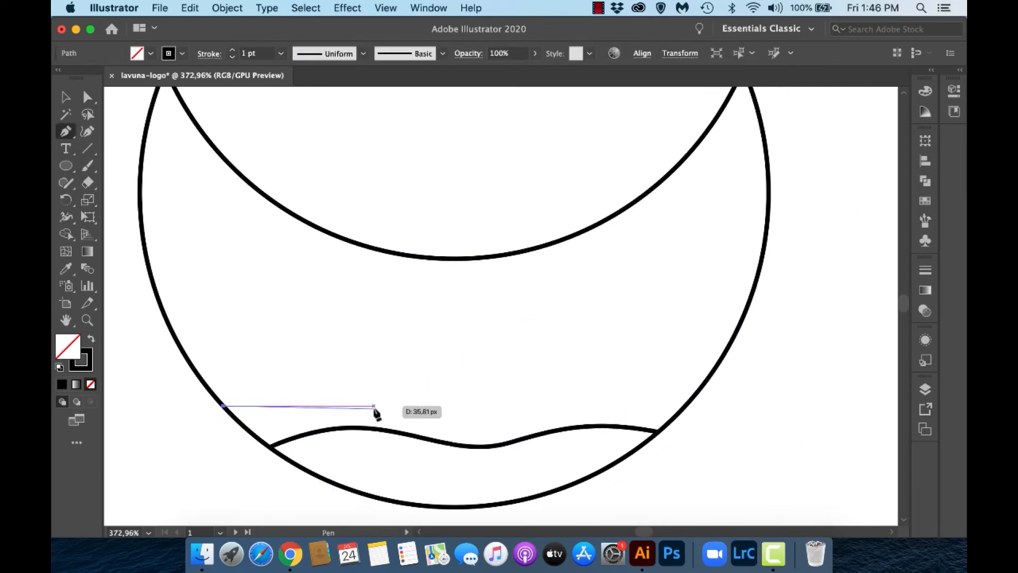
pyautogui.click(373, 405)
pyautogui.click(454, 319)
pyautogui.click(583, 399)
pyautogui.click(710, 374)
# Step: Smooth the second path's dip and peak anchors, and bend its left section into a small crest
pyautogui.press('a')
pyautogui.click(373, 406)
pyautogui.click(194, 53)
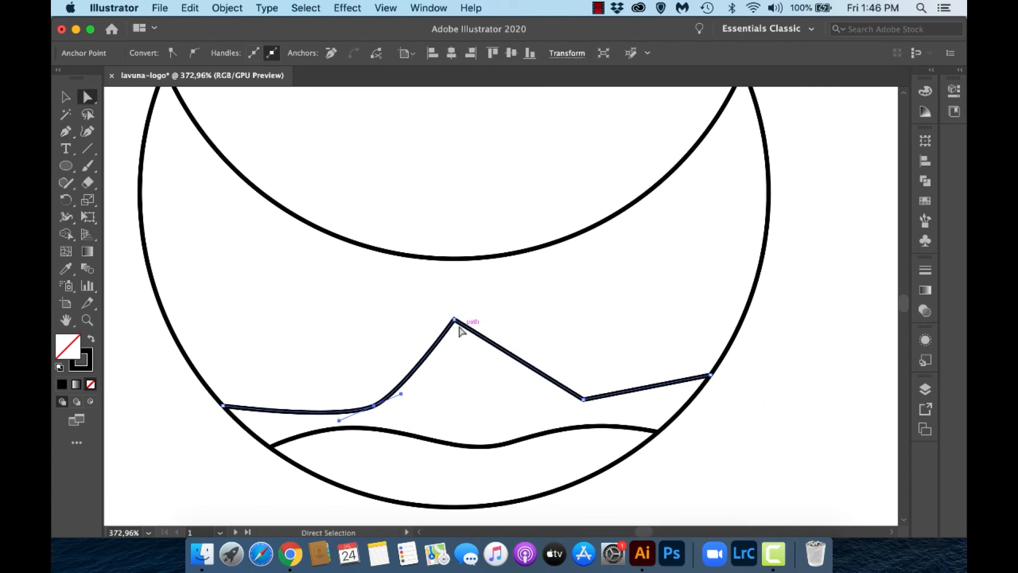
pyautogui.click(455, 319)
pyautogui.click(194, 53)
pyautogui.moveTo(374, 406); pyautogui.dragTo(362, 402)
pyautogui.moveTo(231, 407); pyautogui.dragTo(288, 376)
# Step: Shift the second wave's peak toward the right and adjust its curve handles into a broad, rounded hump
pyautogui.moveTo(454, 320); pyautogui.dragTo(487, 318)
pyautogui.moveTo(388, 390); pyautogui.dragTo(422, 371)
pyautogui.click(451, 360)
pyautogui.moveTo(488, 319); pyautogui.dragTo(488, 327)
pyautogui.moveTo(458, 332); pyautogui.dragTo(410, 331)
pyautogui.moveTo(523, 324); pyautogui.dragTo(558, 327)
pyautogui.moveTo(415, 327); pyautogui.dragTo(436, 327)
# Step: Smooth the anchor in the valley right of the second wave's peak and blend it into the slope
pyautogui.click(583, 400)
pyautogui.click(194, 53)
pyautogui.moveTo(583, 399); pyautogui.dragTo(573, 377)
pyautogui.click(503, 381)
pyautogui.moveTo(363, 408); pyautogui.dragTo(399, 388)
# Step: Try to delete an anchor from the second wave and reshape the curve, and undo both changes
pyautogui.click(397, 381)
pyautogui.click(331, 53)
pyautogui.moveTo(325, 357); pyautogui.dragTo(355, 392)
pyautogui.press('super+z')
pyautogui.press('super+z')
# Step: Refine the curve handles at the second wave's peak to even out both slopes
pyautogui.click(393, 331)
pyautogui.scroll(-5, 394, 330)
pyautogui.scroll(7, 394, 329)
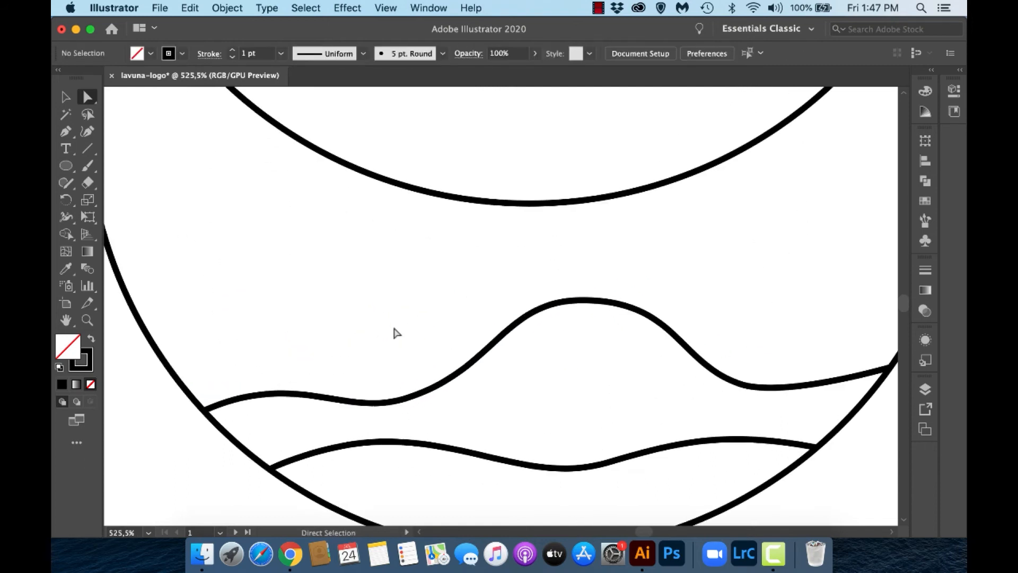
pyautogui.scroll(-3, 394, 329)
pyautogui.click(410, 321)
pyautogui.moveTo(455, 320); pyautogui.dragTo(454, 320)
pyautogui.moveTo(364, 320); pyautogui.dragTo(345, 336)
pyautogui.click(327, 324)
# Step: Draw a third open five-point Pen path above the second wave, rising on both sides and dipping in the middle
pyautogui.scroll(3, 327, 323)
pyautogui.click(66, 131)
pyautogui.click(173, 384)
pyautogui.moveTo(245, 301); pyautogui.dragTo(359, 360)
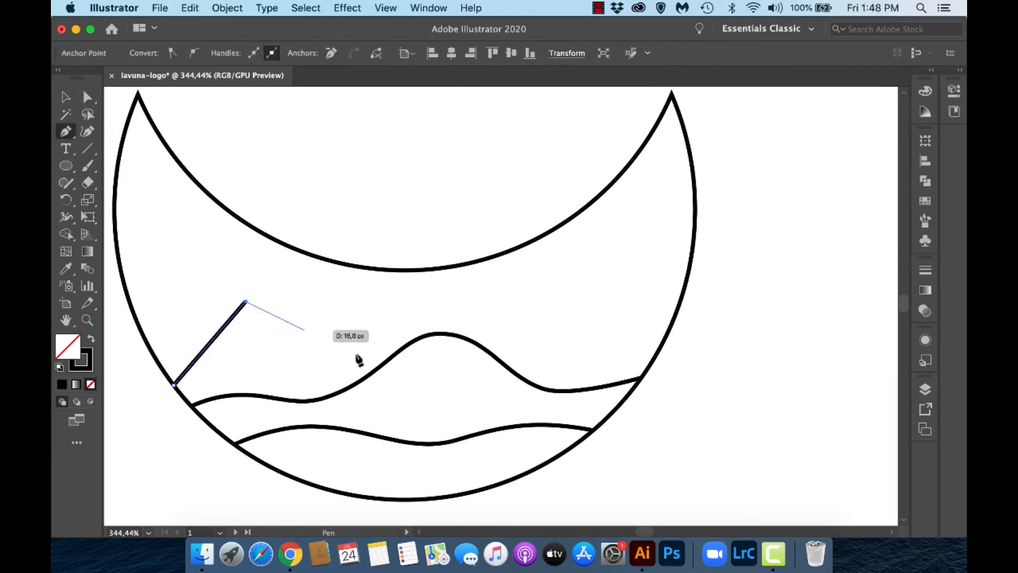
pyautogui.click(608, 280)
pyautogui.click(673, 318)
# Step: Smooth the third path's left high point, lower it slightly and lengthen its curve handles into a rounded crest
pyautogui.click(87, 97)
pyautogui.click(245, 302)
pyautogui.click(194, 53)
pyautogui.moveTo(245, 302); pyautogui.dragTo(245, 313)
pyautogui.moveTo(218, 321); pyautogui.dragTo(192, 323)
pyautogui.moveTo(295, 304); pyautogui.dragTo(319, 297)
# Step: Smooth the third path's middle low point, move it down and widen it into a gentle trough
pyautogui.click(439, 353)
pyautogui.click(194, 53)
pyautogui.moveTo(439, 354); pyautogui.dragTo(439, 366)
pyautogui.moveTo(391, 370); pyautogui.dragTo(368, 362)
pyautogui.moveTo(488, 368); pyautogui.dragTo(516, 370)
# Step: Adjust the third wave's left crest and smooth its right high point into a rounded crest
pyautogui.click(245, 313)
pyautogui.moveTo(152, 385); pyautogui.dragTo(207, 377)
pyautogui.moveTo(301, 305); pyautogui.dragTo(316, 305)
pyautogui.moveTo(663, 273); pyautogui.dragTo(712, 255)
pyautogui.click(194, 53)
pyautogui.click(730, 311)
pyautogui.click(560, 283)
pyautogui.scroll(-5, 560, 283)
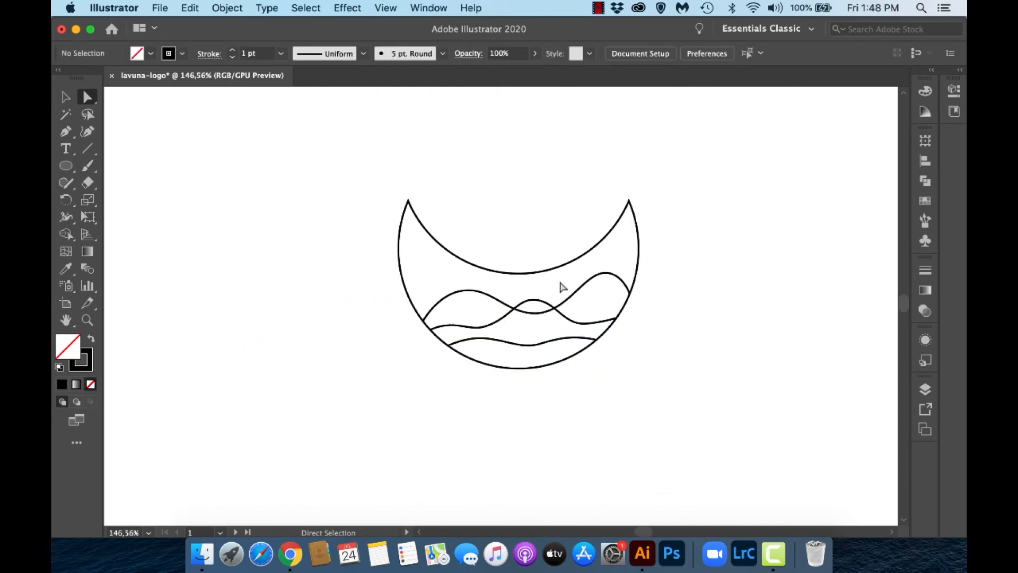
# Step: Fine-tune the third wave's crests and raise the second wave's peak slightly higher above the third wave's trough
pyautogui.scroll(5, 560, 282)
pyautogui.moveTo(536, 388); pyautogui.dragTo(549, 330)
pyautogui.click(675, 299)
pyautogui.moveTo(675, 299); pyautogui.dragTo(675, 301)
pyautogui.moveTo(391, 334); pyautogui.dragTo(391, 340)
pyautogui.click(307, 288)
pyautogui.moveTo(307, 289); pyautogui.dragTo(279, 296)
pyautogui.click(508, 361)
pyautogui.moveTo(508, 363); pyautogui.dragTo(507, 353)
pyautogui.click(524, 369)
# Step: Draw a fourth open Pen path with four points just below the crescent's inner curve, ending on both outer edges
pyautogui.click(66, 131)
pyautogui.click(247, 292)
pyautogui.click(376, 335)
pyautogui.click(466, 320)
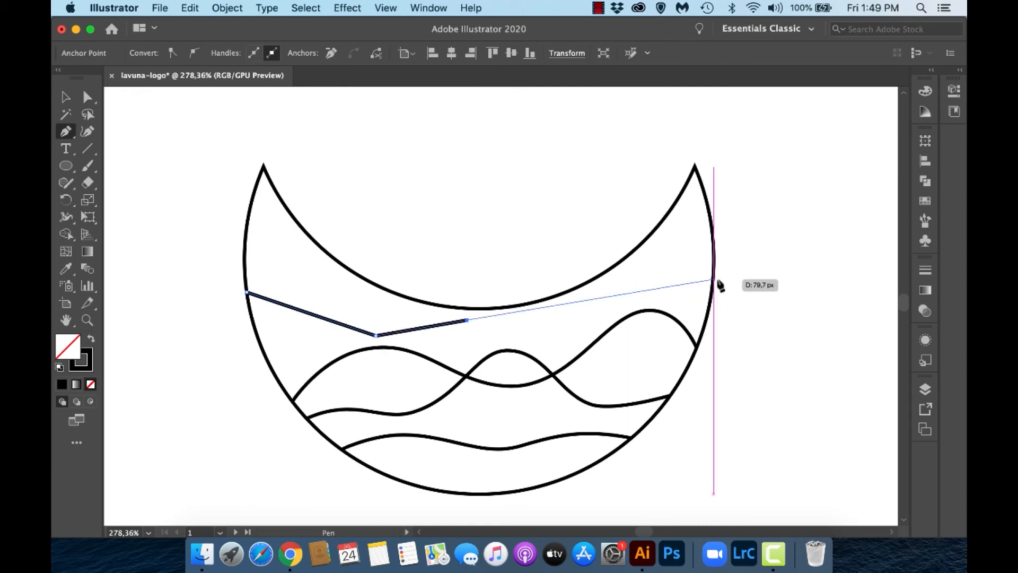
pyautogui.click(712, 288)
# Step: Smooth the fourth path's two inner anchors and its right end point
pyautogui.click(87, 97)
pyautogui.click(376, 336)
pyautogui.click(194, 53)
pyautogui.click(467, 320)
pyautogui.click(194, 53)
pyautogui.moveTo(566, 299); pyautogui.dragTo(588, 301)
pyautogui.click(712, 287)
pyautogui.click(194, 54)
# Step: Reposition the fourth wave's inner anchors and adjust their handles to form a left dip and a soft central crest
pyautogui.moveTo(695, 349); pyautogui.dragTo(558, 341)
pyautogui.moveTo(589, 301); pyautogui.dragTo(531, 303)
pyautogui.moveTo(376, 335); pyautogui.dragTo(341, 335)
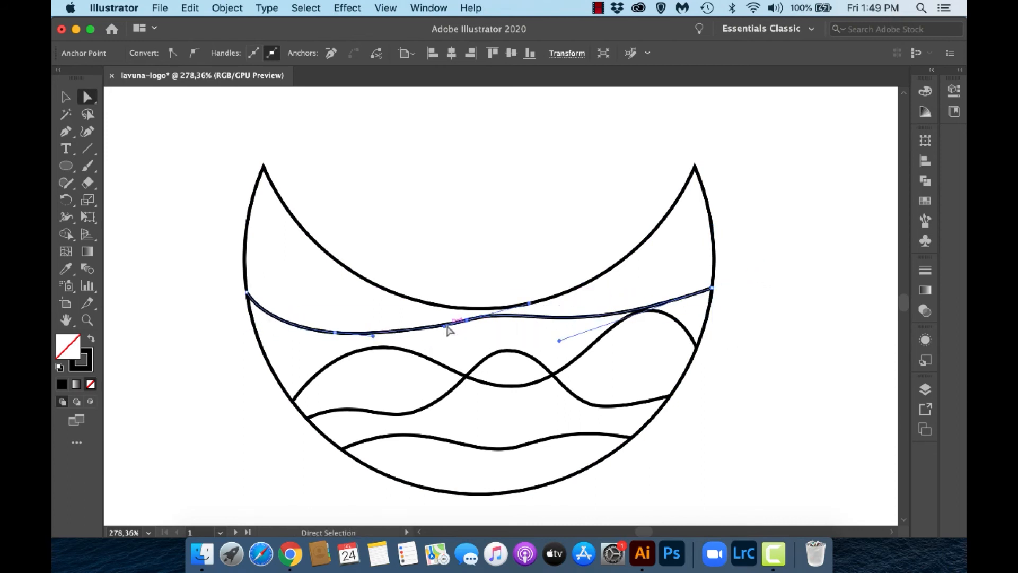
pyautogui.moveTo(446, 325); pyautogui.dragTo(441, 320)
pyautogui.moveTo(560, 340); pyautogui.dragTo(506, 347)
pyautogui.moveTo(467, 320); pyautogui.dragTo(467, 314)
pyautogui.click(492, 238)
# Step: Refit the fourth wave's ends to the crescent outline and rework its handles so the right end sweeps upward
pyautogui.scroll(-1, 390, 308)
pyautogui.hscroll(-1, 390, 307)
pyautogui.click(390, 310)
pyautogui.moveTo(281, 271); pyautogui.dragTo(287, 290)
pyautogui.moveTo(370, 312); pyautogui.dragTo(373, 314)
pyautogui.moveTo(475, 292); pyautogui.dragTo(452, 291)
pyautogui.moveTo(575, 301); pyautogui.dragTo(574, 295)
pyautogui.moveTo(747, 268); pyautogui.dragTo(747, 260)
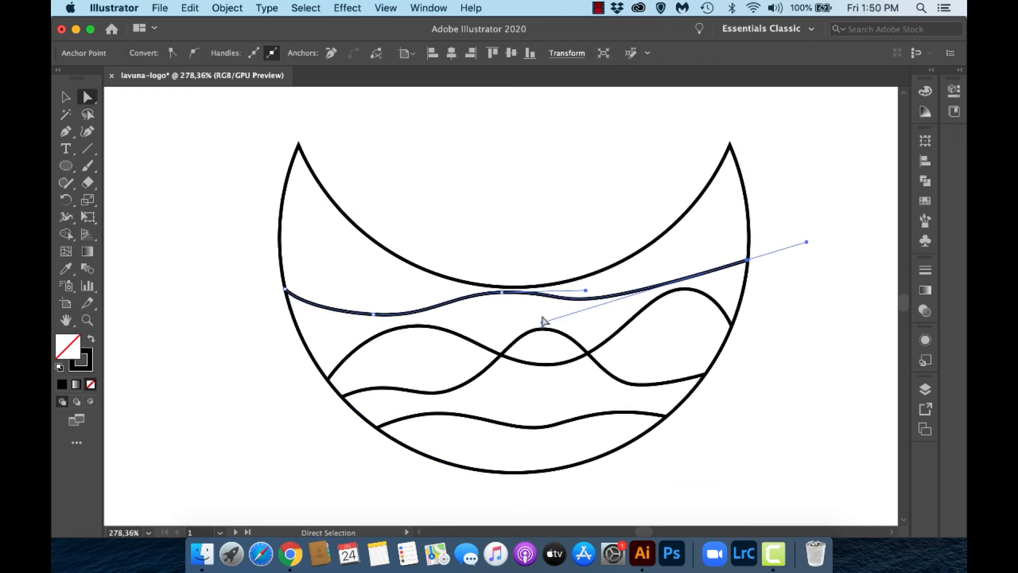
pyautogui.moveTo(542, 322); pyautogui.dragTo(692, 335)
pyautogui.click(755, 350)
# Step: Nudge the top wave's left end point so it meets the crescent outline exactly
pyautogui.scroll(-5, 755, 350)
pyautogui.scroll(6, 755, 350)
pyautogui.click(355, 267)
pyautogui.moveTo(198, 275); pyautogui.dragTo(198, 277)
pyautogui.click(242, 239)
pyautogui.scroll(-6, 242, 239)
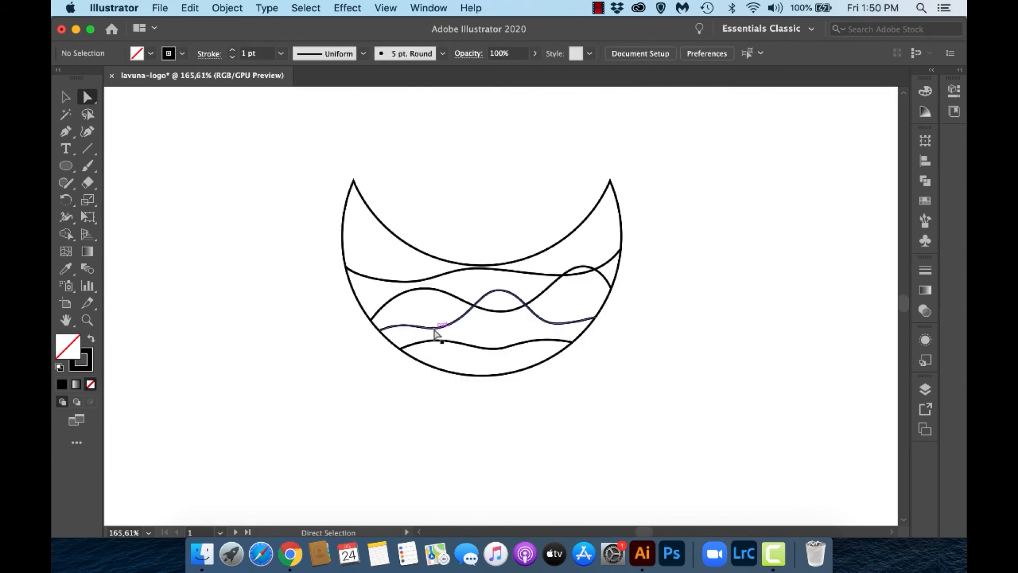
pyautogui.scroll(1, 704, 297)
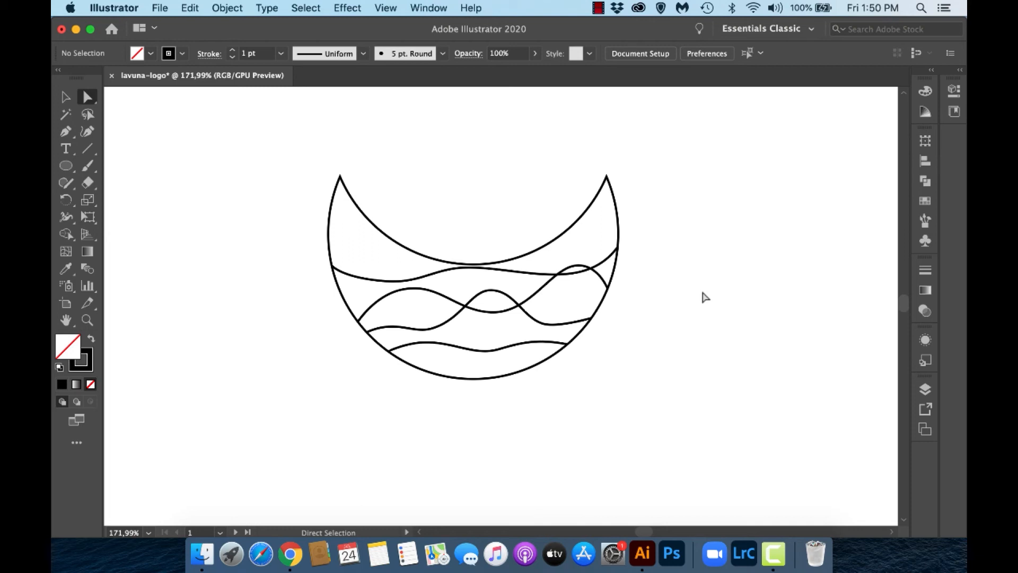
# Step: Shift the third wave's right crest slightly toward the crescent's center and adjust its curve
pyautogui.scroll(5, 704, 296)
pyautogui.moveTo(514, 254); pyautogui.dragTo(503, 256)
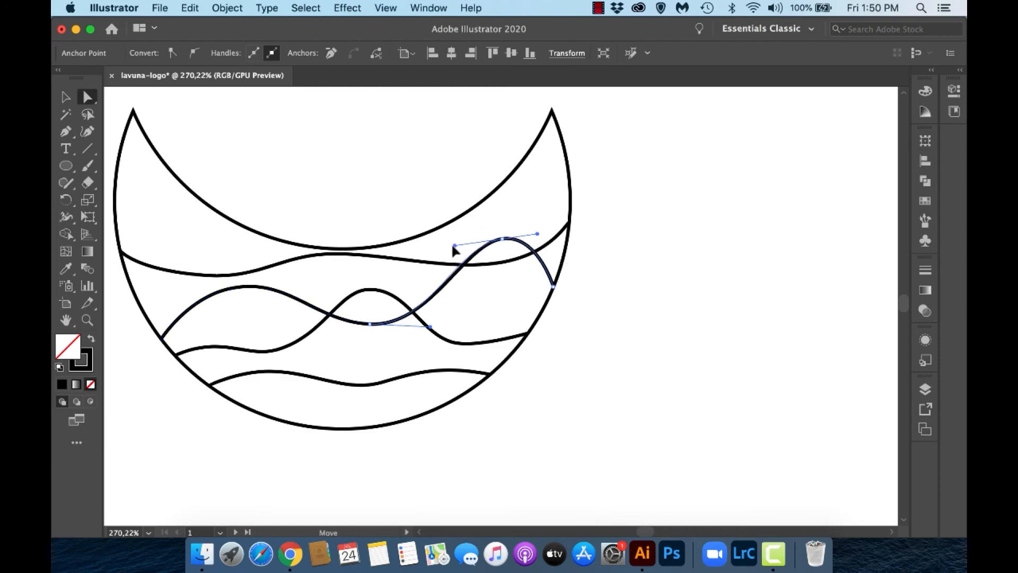
pyautogui.click(497, 318)
pyautogui.scroll(-5, 677, 324)
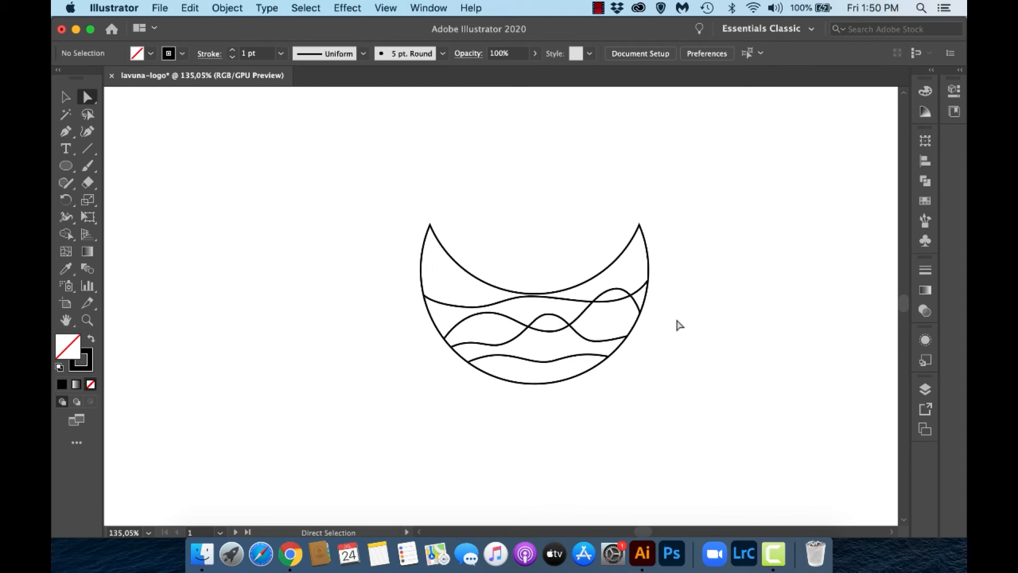
# Step: Group the crescent outline with its four wave lines
pyautogui.click(61, 101)
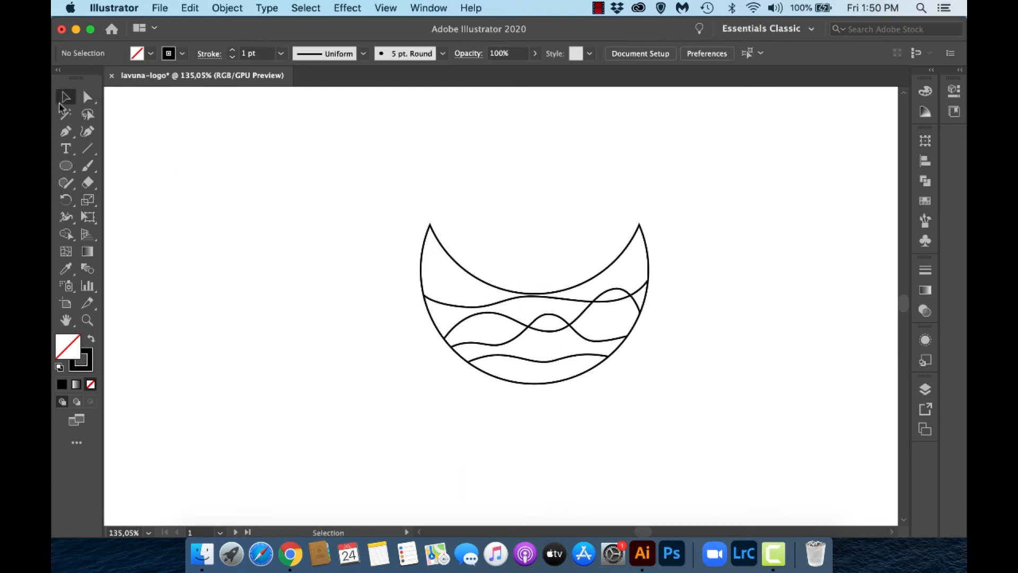
pyautogui.moveTo(743, 385); pyautogui.dragTo(742, 421)
pyautogui.press('super+g')
pyautogui.click(739, 420)
# Step: Rotate the small black-outlined square above the crescent by 45° so it stands as a diamond
pyautogui.scroll(3, 693, 180)
pyautogui.scroll(2, 693, 180)
pyautogui.scroll(2, 694, 185)
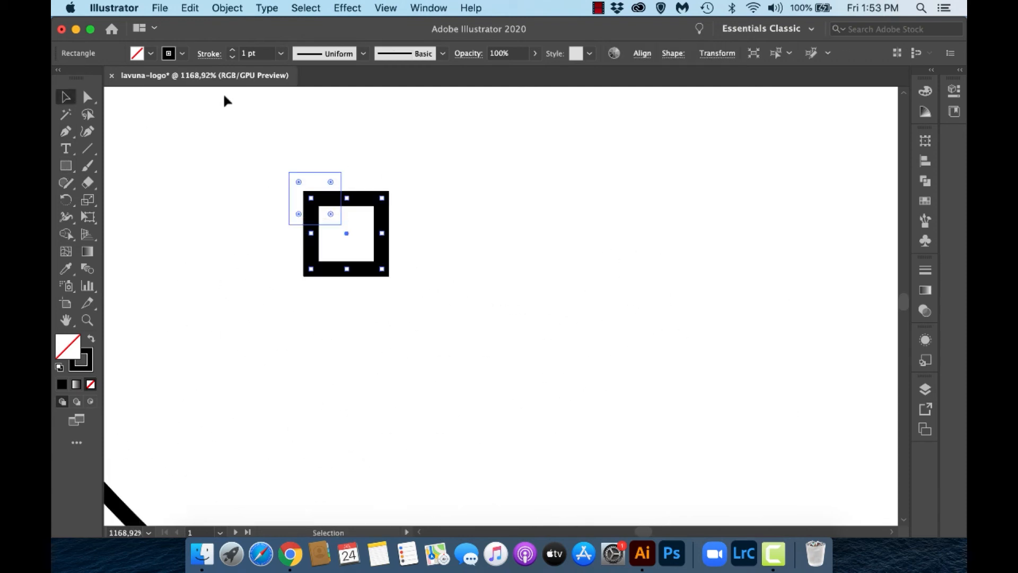
pyautogui.scroll(1, 223, 98)
pyautogui.press('a')
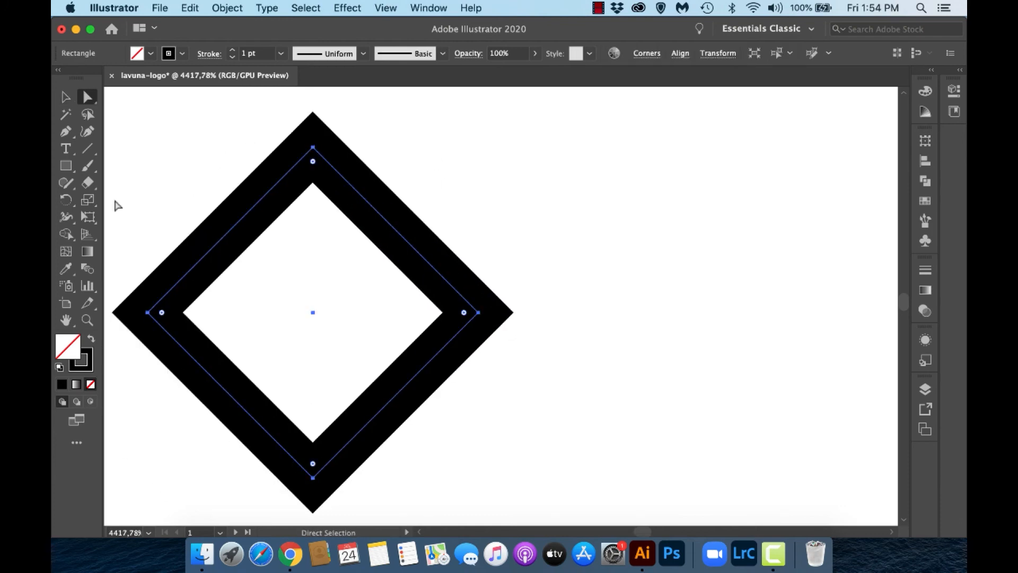
# Step: Curve all four sides of the diamond inward by bringing its corner handles to the center, forming a four-pointed star
pyautogui.moveTo(213, 208); pyautogui.dragTo(234, 230)
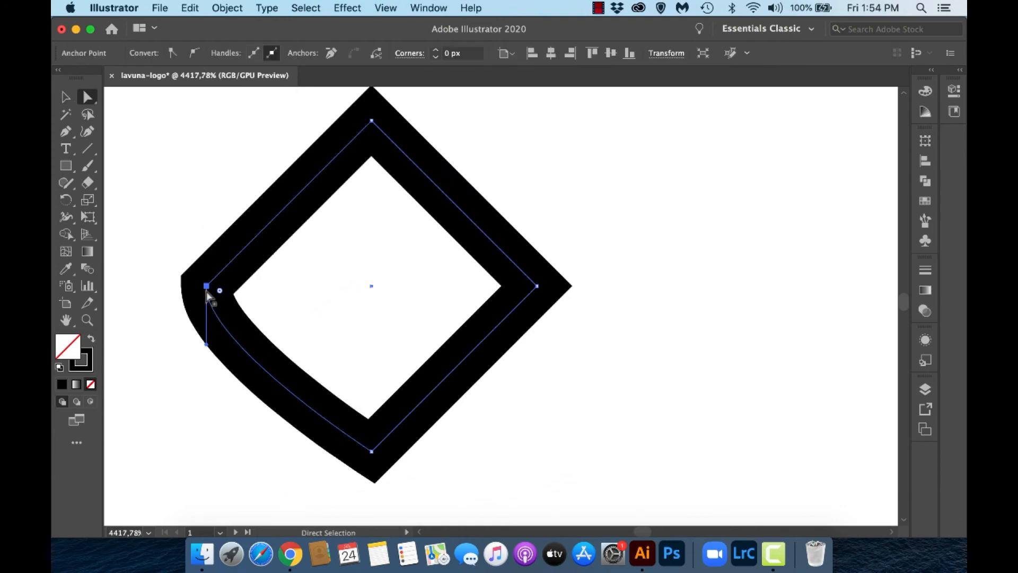
pyautogui.moveTo(206, 345); pyautogui.dragTo(371, 286)
pyautogui.click(371, 451)
pyautogui.click(194, 53)
pyautogui.moveTo(317, 428); pyautogui.dragTo(371, 451)
pyautogui.moveTo(425, 473); pyautogui.dragTo(371, 286)
pyautogui.moveTo(539, 288); pyautogui.dragTo(398, 288)
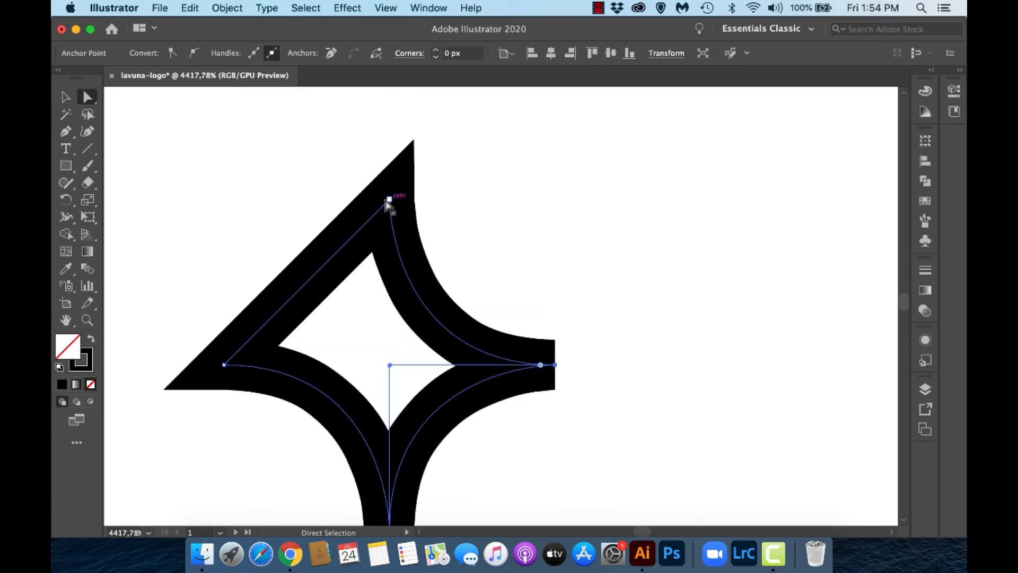
pyautogui.moveTo(388, 203); pyautogui.dragTo(390, 364)
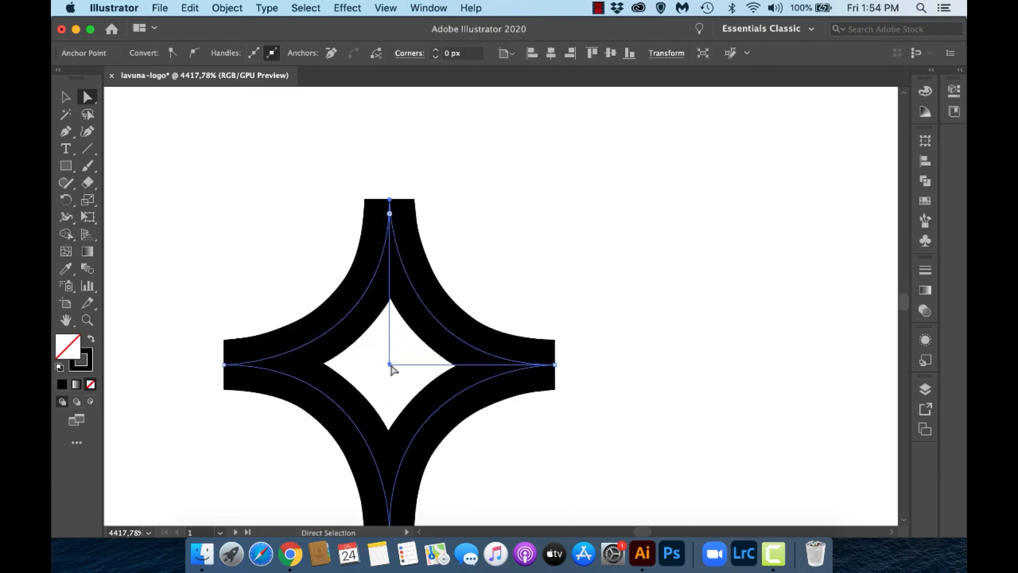
# Step: Narrow the four-pointed star into a taller shape and bring its side corner handles to the center
pyautogui.press('v')
pyautogui.click(184, 159)
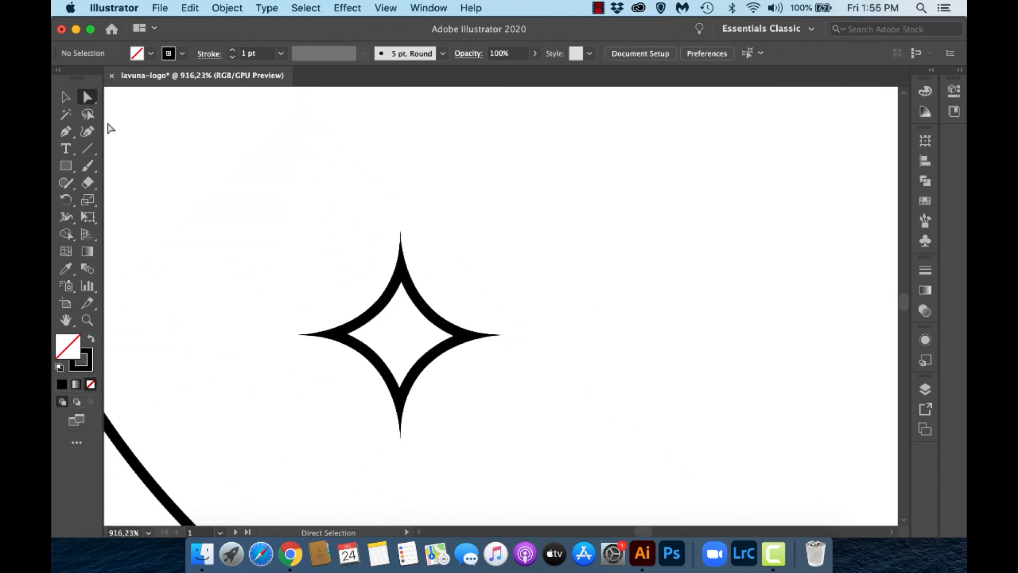
pyautogui.click(402, 317)
pyautogui.click(503, 334)
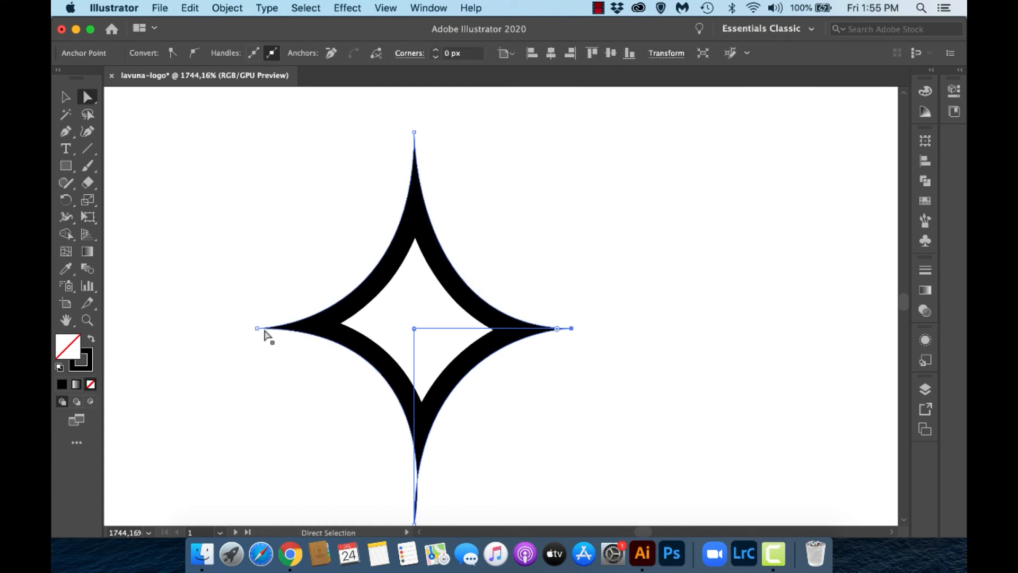
pyautogui.moveTo(268, 335); pyautogui.dragTo(420, 325)
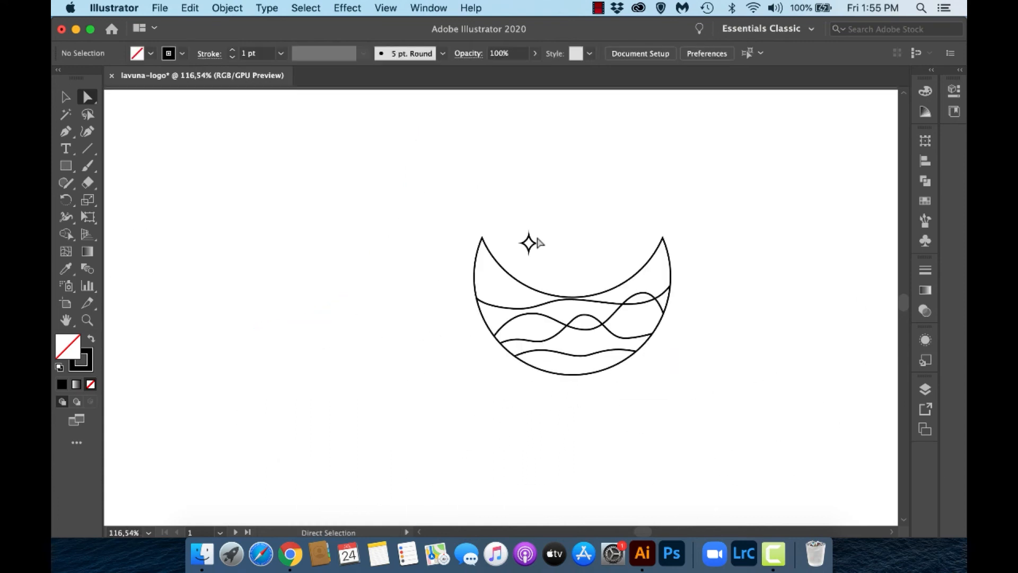
pyautogui.press('super+0')
pyautogui.press('v')
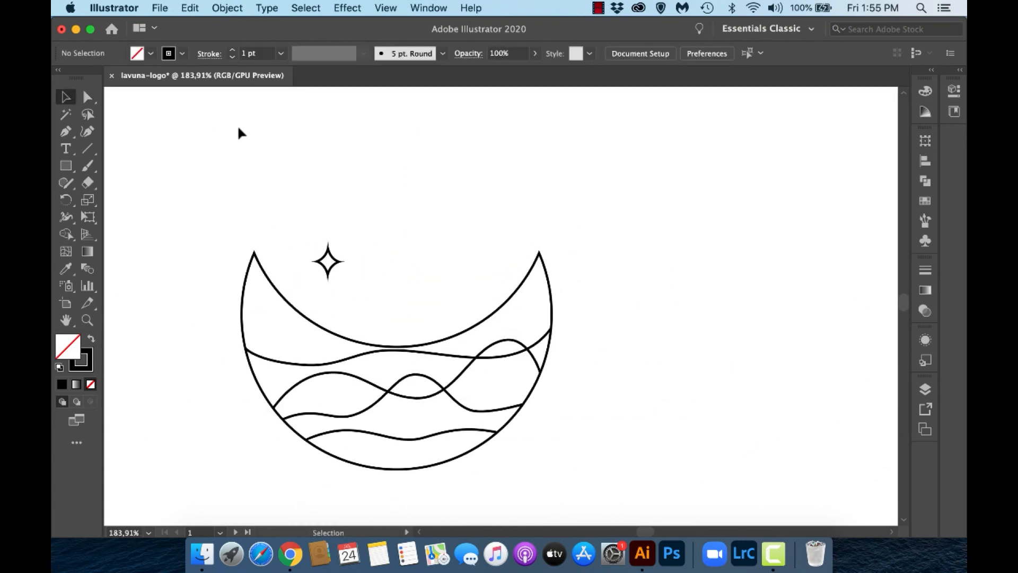
# Step: Place a copy of the four-pointed star lower inside the crescent's opening, near its middle
pyautogui.click(339, 268)
pyautogui.scroll(4, 357, 295)
pyautogui.moveTo(315, 254); pyautogui.dragTo(447, 302)
# Step: Try to shrink the copied star and expand its stroke into a filled outline
pyautogui.moveTo(435, 268); pyautogui.dragTo(422, 269)
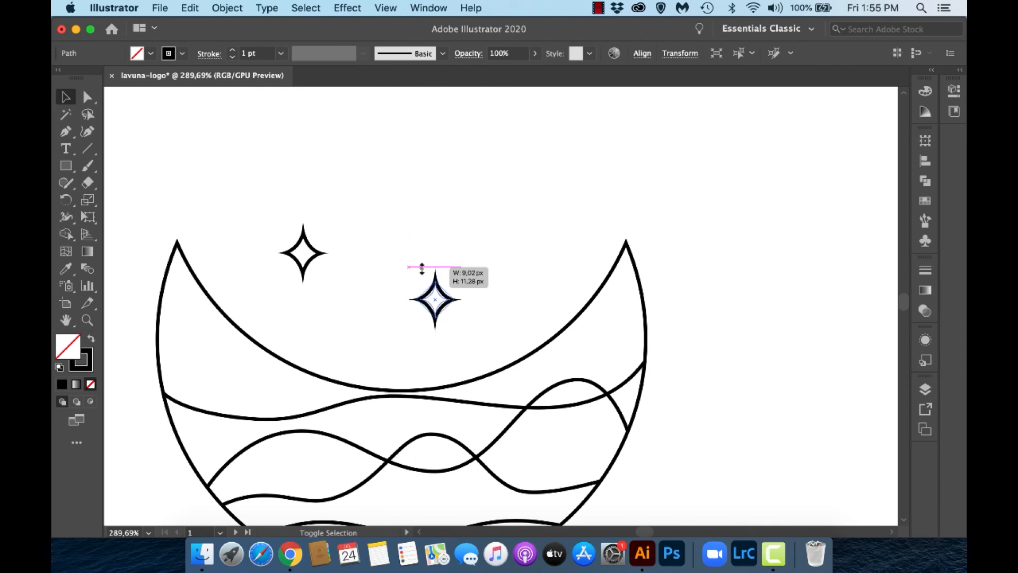
pyautogui.click(227, 7)
pyautogui.click(284, 175)
pyautogui.click(370, 329)
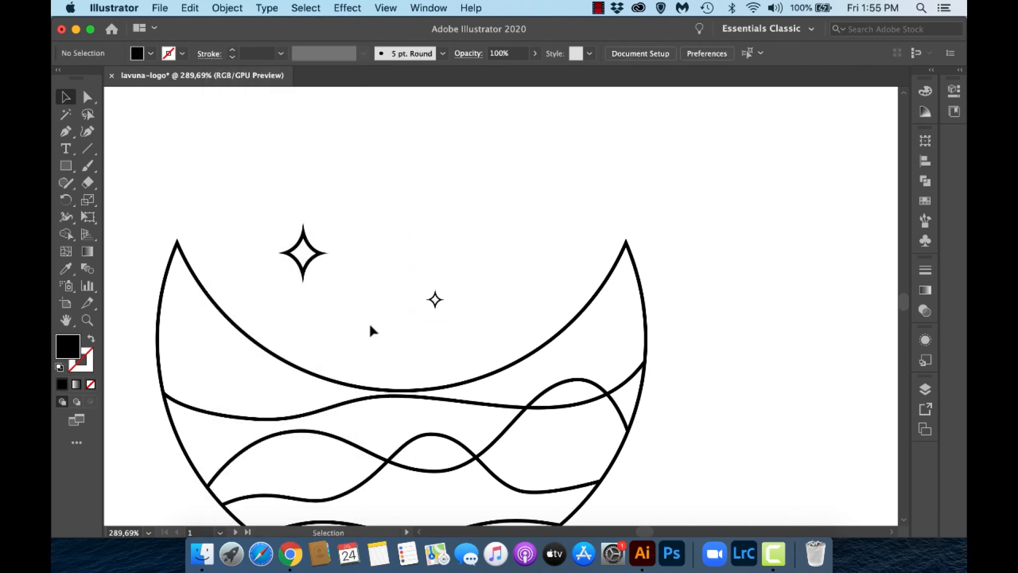
pyautogui.scroll(3, 370, 329)
pyautogui.scroll(3, 370, 328)
pyautogui.press('super+z')
pyautogui.press('super+z')
# Step: Scale down the copied star and set its stroke weight to 0.5 pt
pyautogui.moveTo(522, 189); pyautogui.dragTo(522, 234)
pyautogui.click(232, 57)
pyautogui.click(232, 57)
pyautogui.click(360, 198)
pyautogui.scroll(-6, 421, 190)
pyautogui.moveTo(486, 151); pyautogui.dragTo(352, 333)
pyautogui.scroll(8, 352, 333)
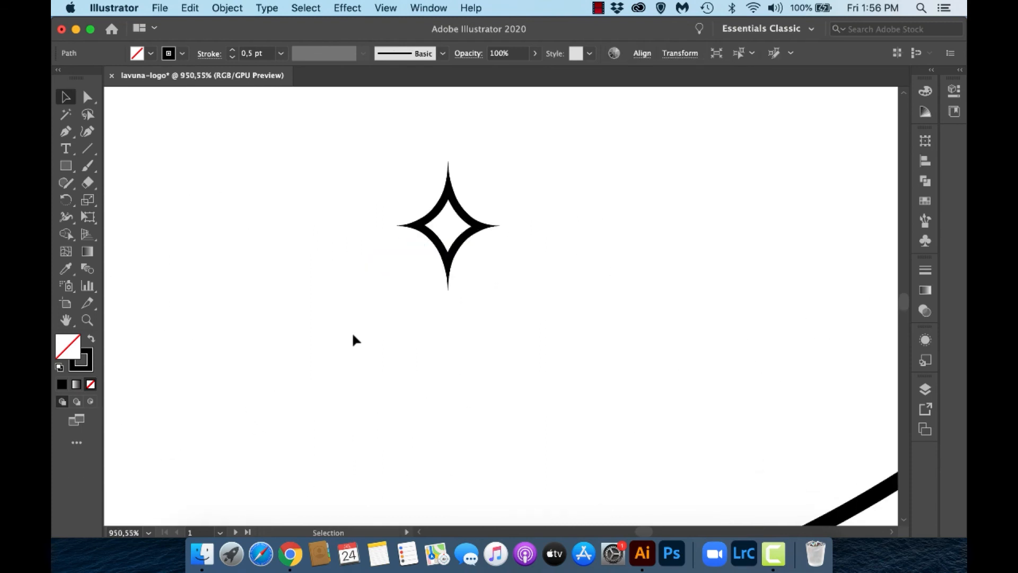
# Step: Try to make a smaller copy of the outlined star and expand it
pyautogui.scroll(-3, 352, 333)
pyautogui.moveTo(497, 237); pyautogui.dragTo(431, 367)
pyautogui.click(226, 8)
pyautogui.click(238, 178)
pyautogui.press('super+z')
pyautogui.press('super+z')
# Step: Add two tiny solid black stars without a stroke, in different sizes, beside the small outlined star's lower left tip
pyautogui.moveTo(443, 256); pyautogui.dragTo(385, 392)
pyautogui.hotkey('shift', 'x')
pyautogui.moveTo(393, 291)
pyautogui.mouseDown()
pyautogui.moveTo(393, 350)
pyautogui.moveTo(376, 322)
pyautogui.mouseUp()
pyautogui.click(343, 349)
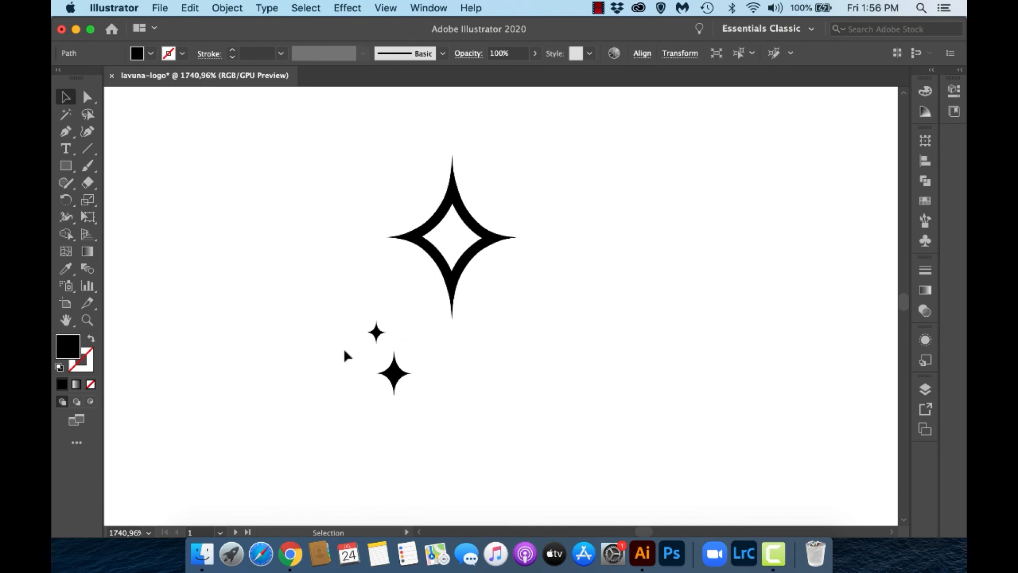
# Step: Copy the tiny solid stars up beside the large outlined star and adjust their size and spacing
pyautogui.scroll(-8, 343, 349)
pyautogui.scroll(3, 317, 365)
pyautogui.moveTo(455, 336); pyautogui.dragTo(348, 180)
pyautogui.scroll(8, 398, 231)
pyautogui.click(337, 200)
pyautogui.moveTo(336, 214); pyautogui.dragTo(336, 227)
pyautogui.click(348, 180)
pyautogui.moveTo(337, 180); pyautogui.dragTo(341, 180)
pyautogui.click(407, 175)
# Step: Fine-tune the position and height of a tiny solid star near the large outlined star
pyautogui.scroll(6, 407, 175)
pyautogui.moveTo(255, 202); pyautogui.dragTo(261, 200)
pyautogui.moveTo(263, 237); pyautogui.dragTo(263, 224)
pyautogui.click(320, 248)
pyautogui.scroll(6, 320, 249)
pyautogui.scroll(-8, 318, 307)
pyautogui.scroll(-8, 281, 361)
pyautogui.scroll(5, 286, 363)
pyautogui.scroll(5, 304, 334)
# Step: Copy a tiny solid star above the large outlined star and space the resulting pair diagonally
pyautogui.click(481, 225)
pyautogui.moveTo(481, 224); pyautogui.dragTo(382, 216)
pyautogui.scroll(8, 402, 168)
pyautogui.click(409, 233)
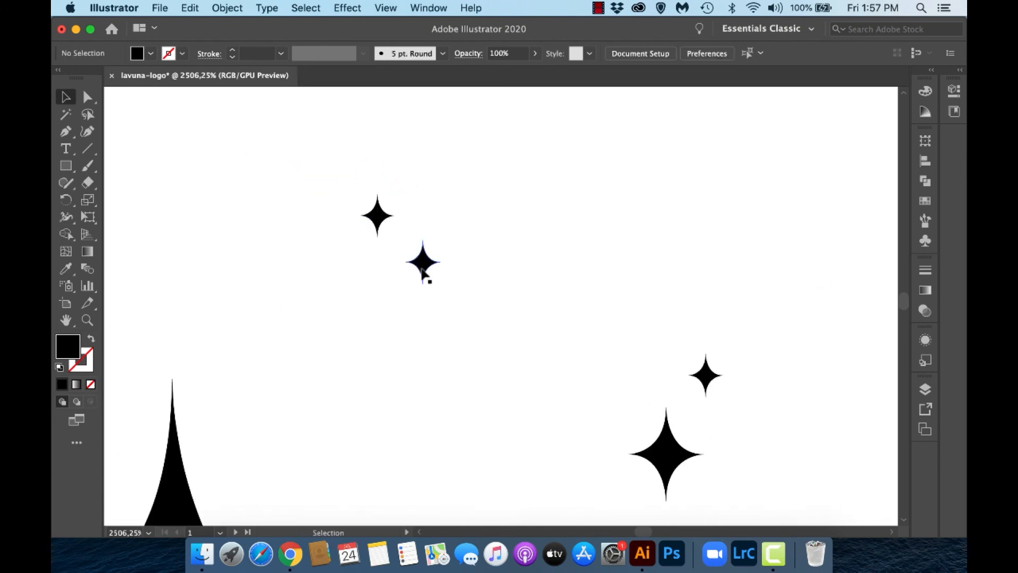
pyautogui.moveTo(422, 268); pyautogui.dragTo(443, 259)
pyautogui.click(500, 217)
pyautogui.scroll(-8, 499, 217)
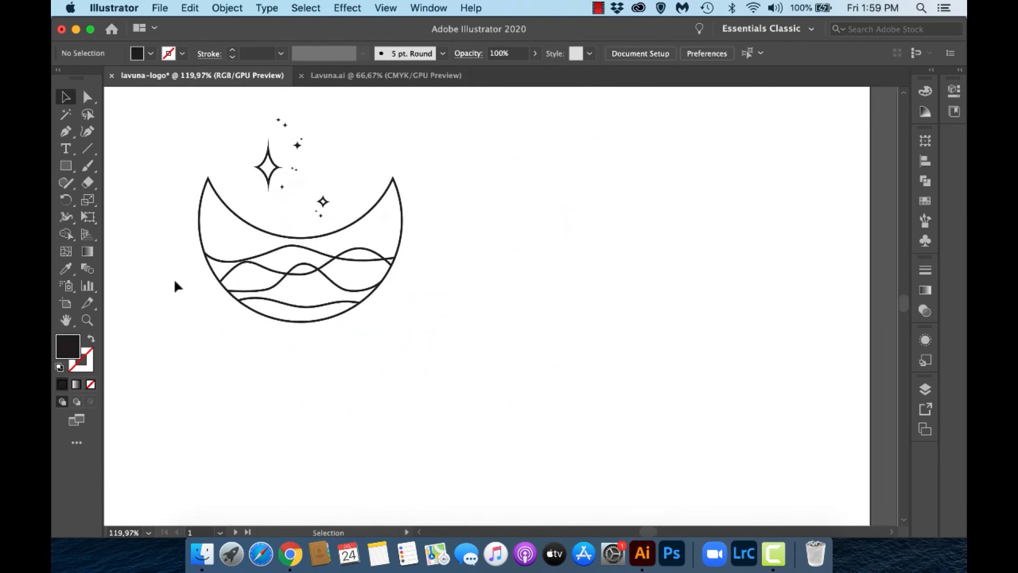
# Step: Select all the logo artwork and open its alignment options
pyautogui.scroll(-4, 438, 202)
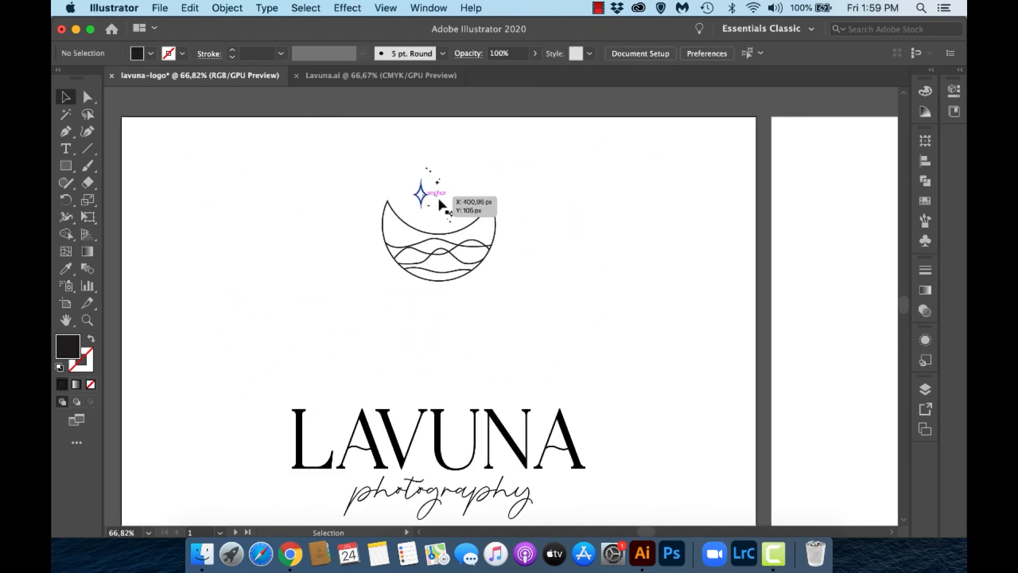
pyautogui.click(436, 200)
pyautogui.press('super+a')
pyautogui.click(642, 53)
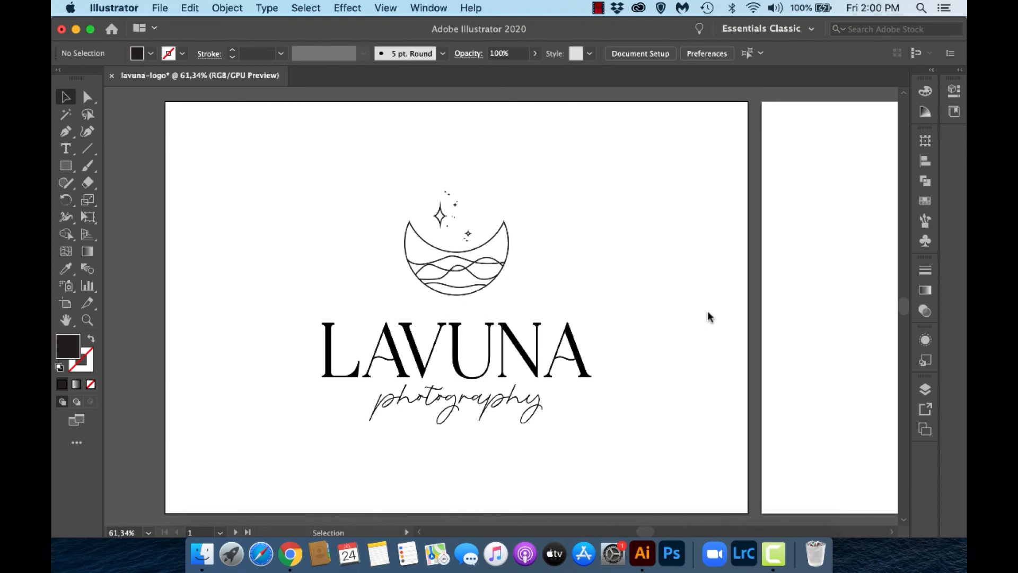
# Step: Paste the dark gray and beige color swatches and place them beside the artboard
pyautogui.hscroll(-6, 708, 316)
pyautogui.press('super+v')
pyautogui.moveTo(509, 253); pyautogui.dragTo(282, 197)
pyautogui.click(335, 219)
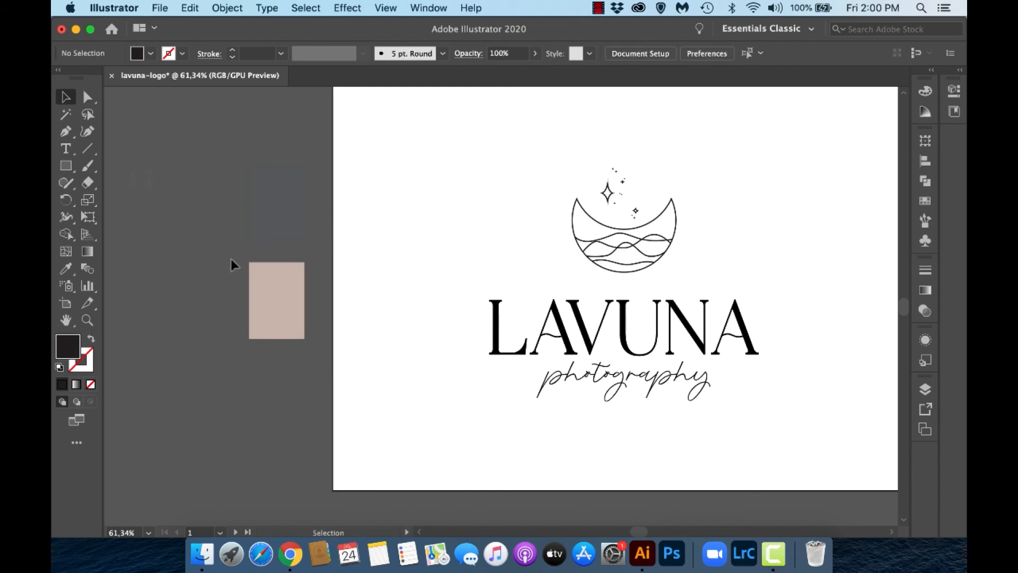
# Step: Move the color swatches onto the artboard, stacked to the left of the logo
pyautogui.click(285, 301)
pyautogui.moveTo(285, 301); pyautogui.dragTo(399, 250)
pyautogui.hscroll(3, 399, 250)
pyautogui.scroll(1, 399, 250)
pyautogui.click(358, 337)
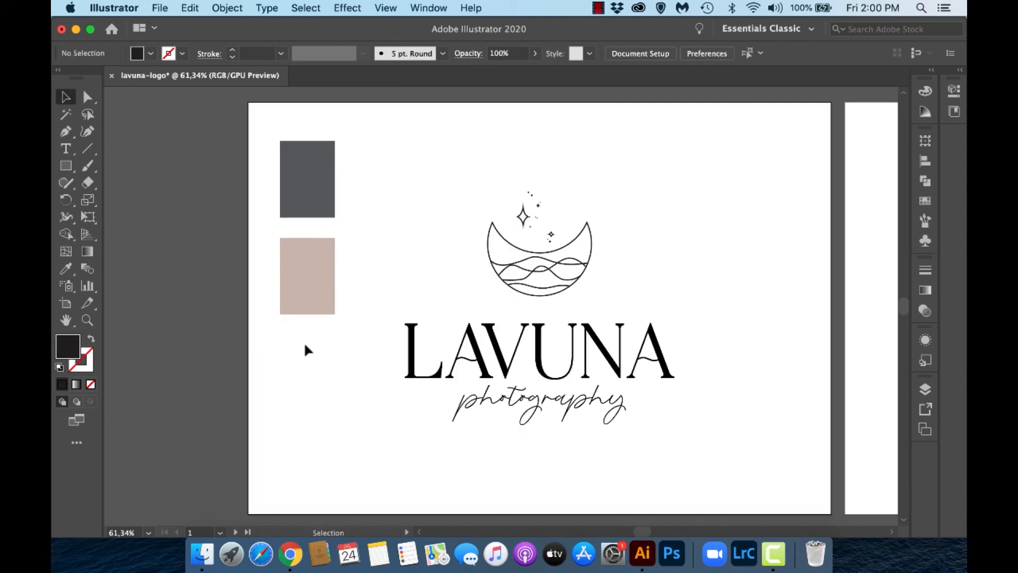
# Step: Ungroup the logo and fill the LAVUNA lettering with the beige sampled from the swatch
pyautogui.click(578, 350)
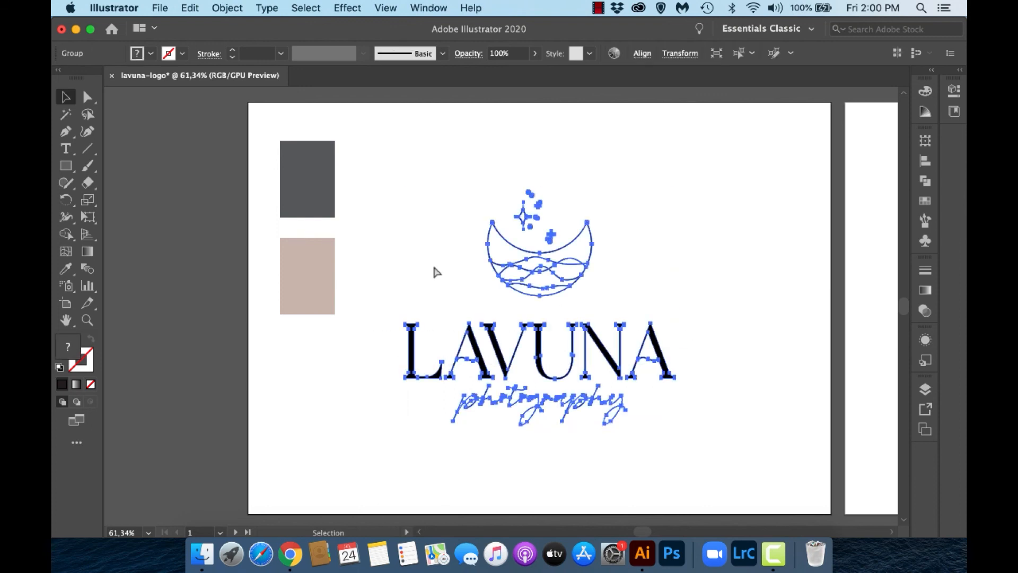
pyautogui.press('super+shift+g')
pyautogui.click(367, 339)
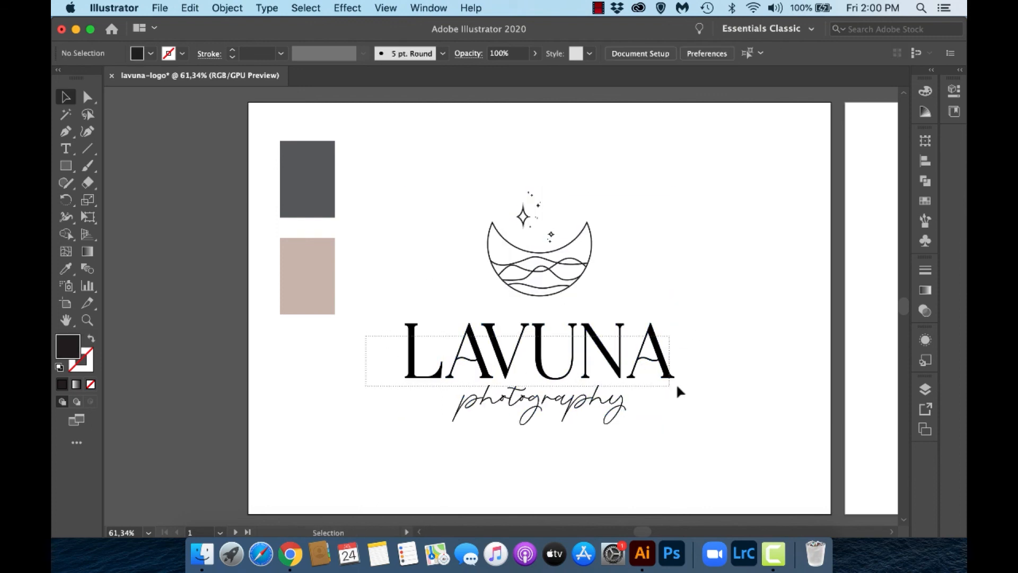
pyautogui.click(519, 334)
pyautogui.click(65, 269)
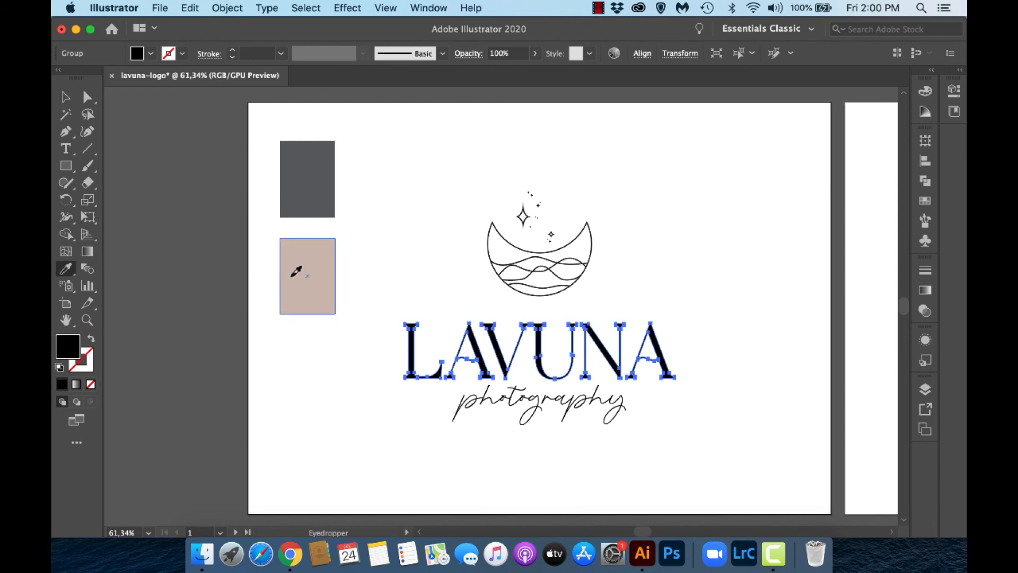
pyautogui.click(296, 272)
pyautogui.press('v')
pyautogui.click(389, 231)
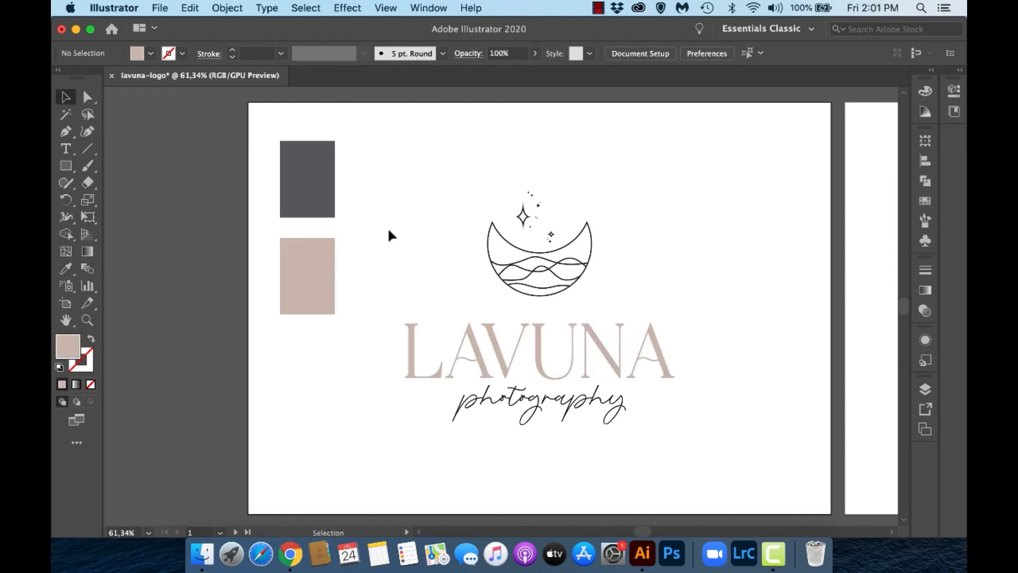
# Step: Color the photography script tagline with the dark gray sampled from the swatch
pyautogui.click(488, 406)
pyautogui.click(65, 268)
pyautogui.click(321, 153)
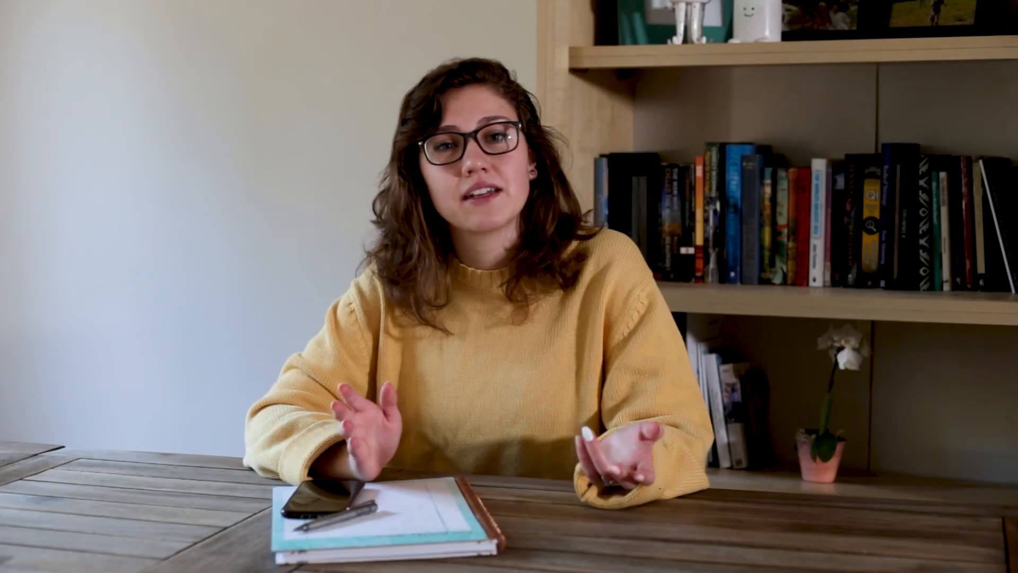